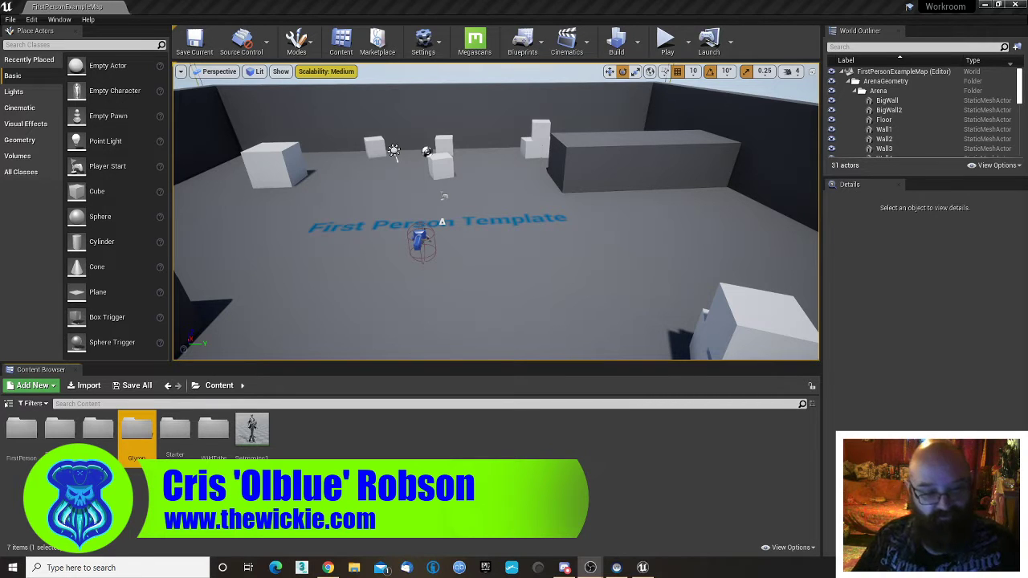
# - Open the Glycon folder, step back up to Content, and reopen the empty Glycon folder
pyautogui.doubleClick(138, 429)
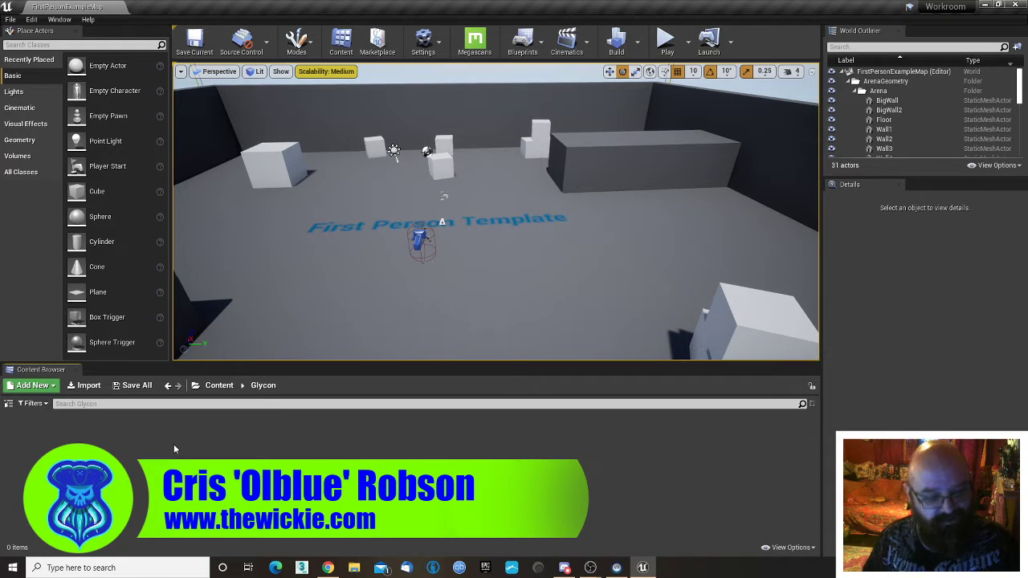
pyautogui.click(219, 386)
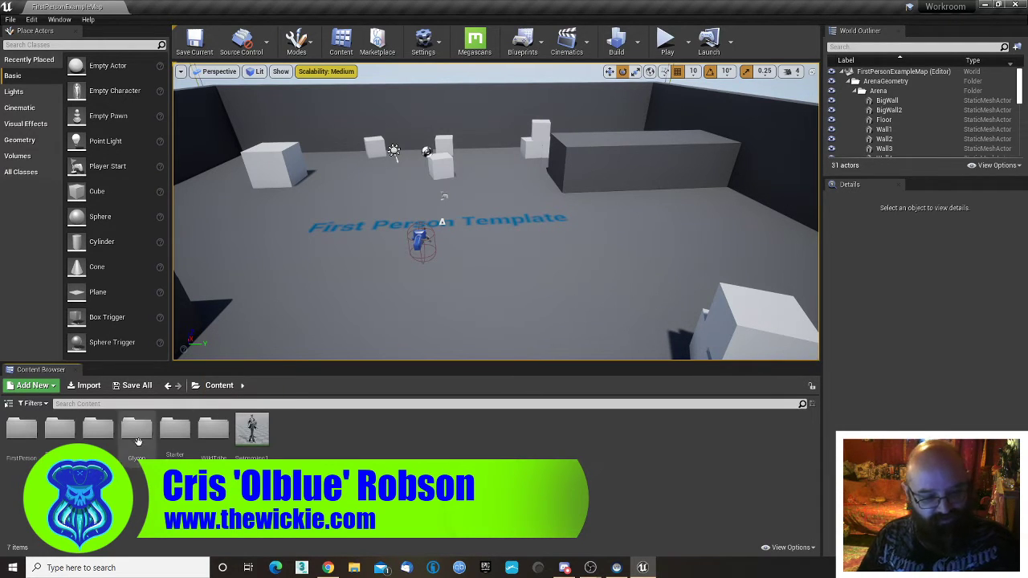
pyautogui.doubleClick(135, 433)
# - Import the jack-fisher-sitting-intro FBX into Glycon as a skeletal mesh and dismiss the warnings log
pyautogui.rightClick(105, 448)
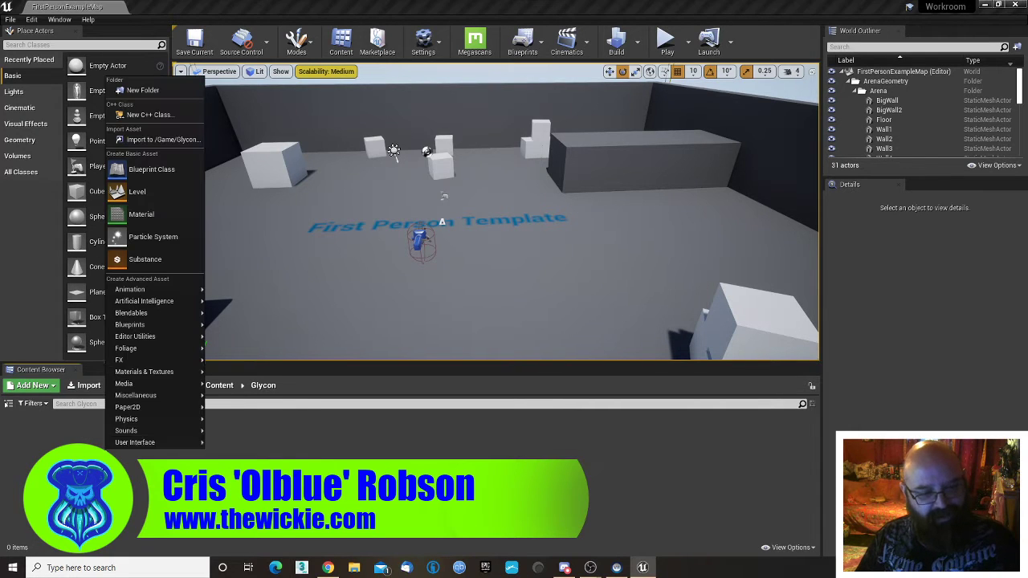
pyautogui.click(230, 418)
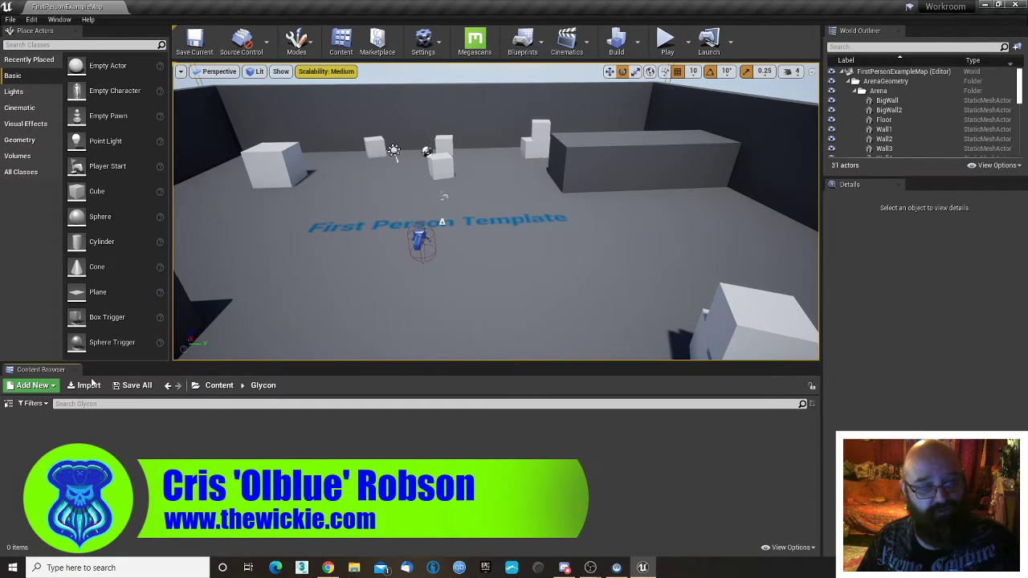
pyautogui.click(88, 385)
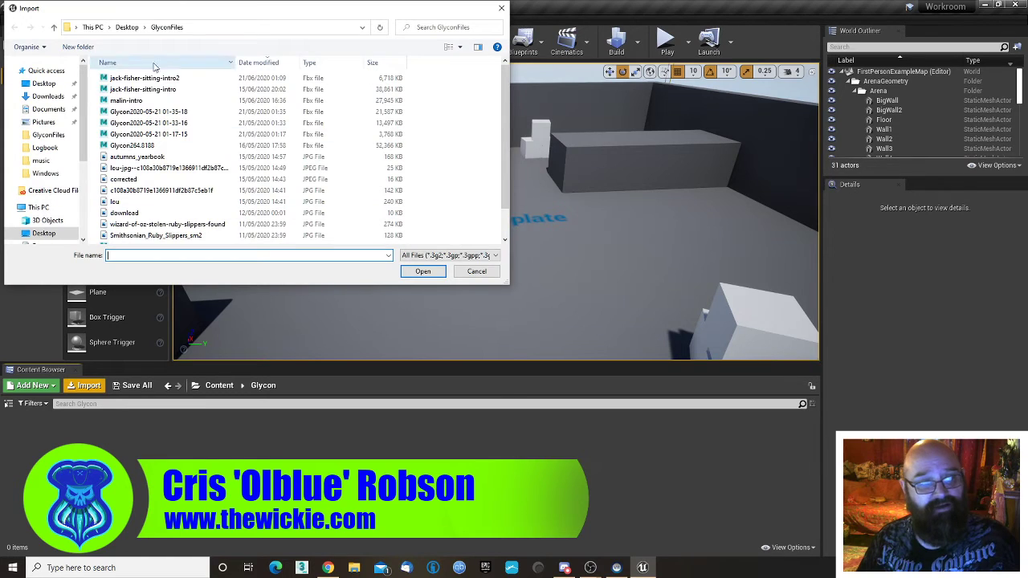
pyautogui.click(161, 90)
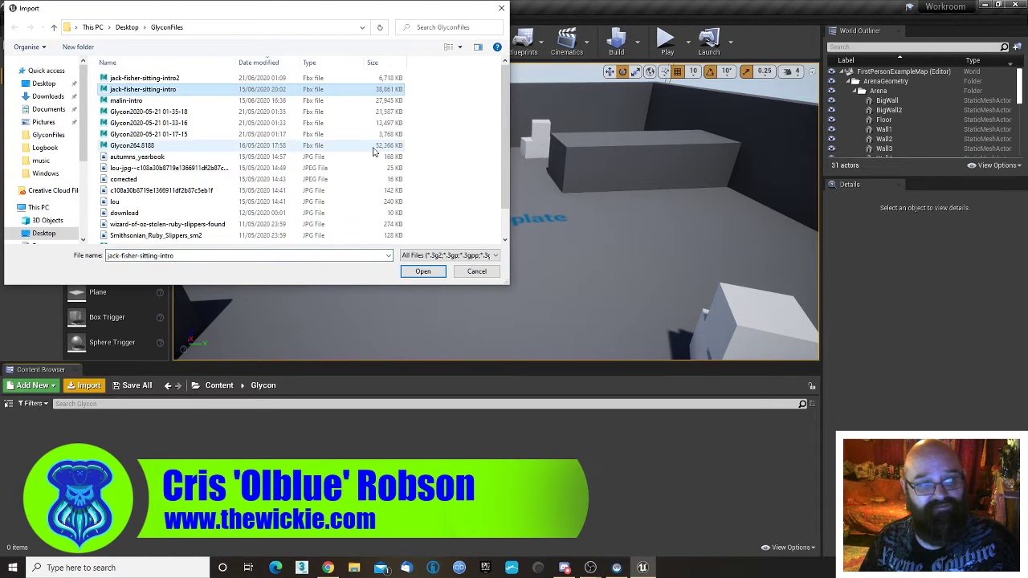
pyautogui.press('Return')
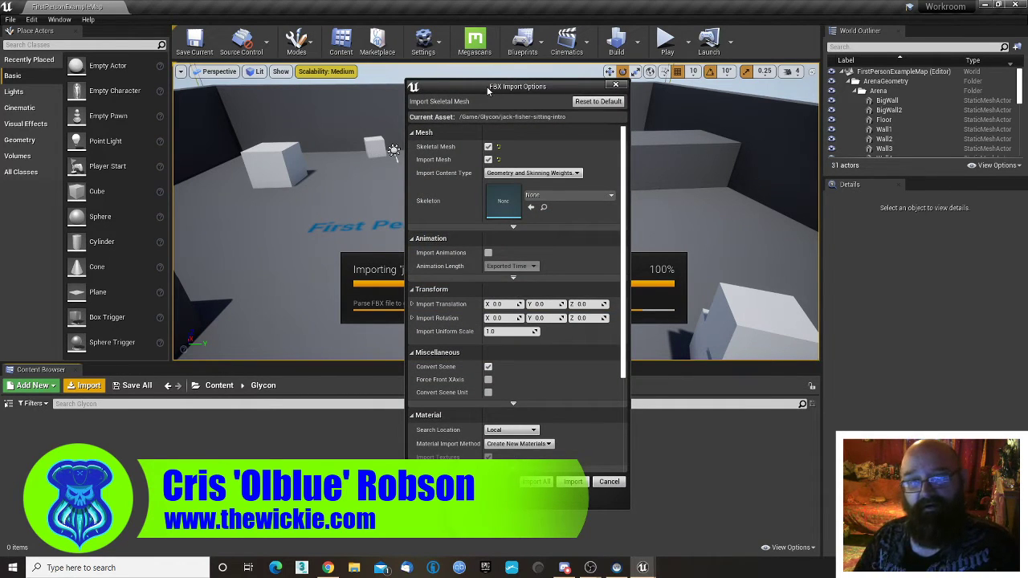
pyautogui.moveTo(487, 88); pyautogui.dragTo(503, 65)
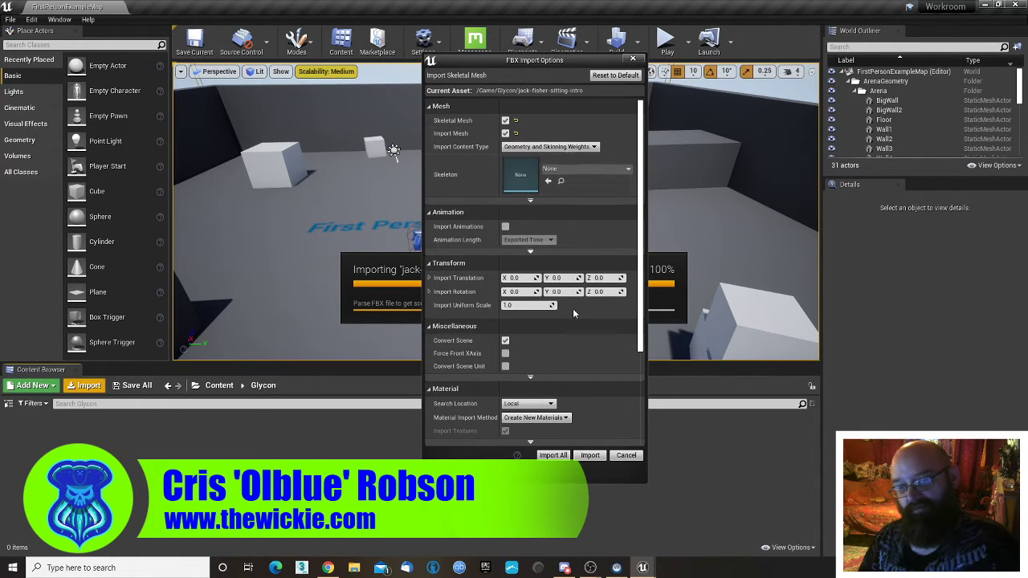
pyautogui.click(591, 455)
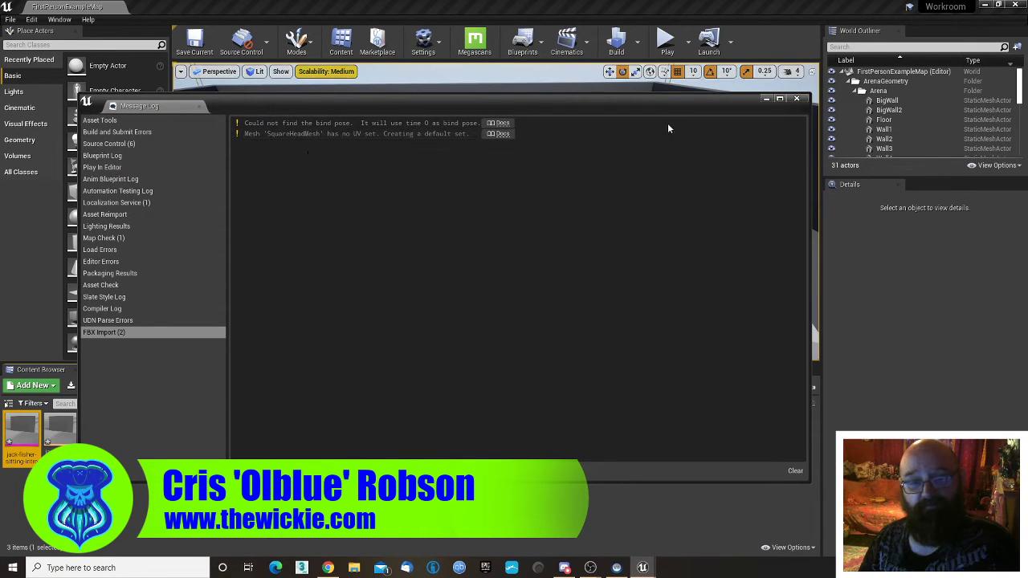
pyautogui.click(796, 98)
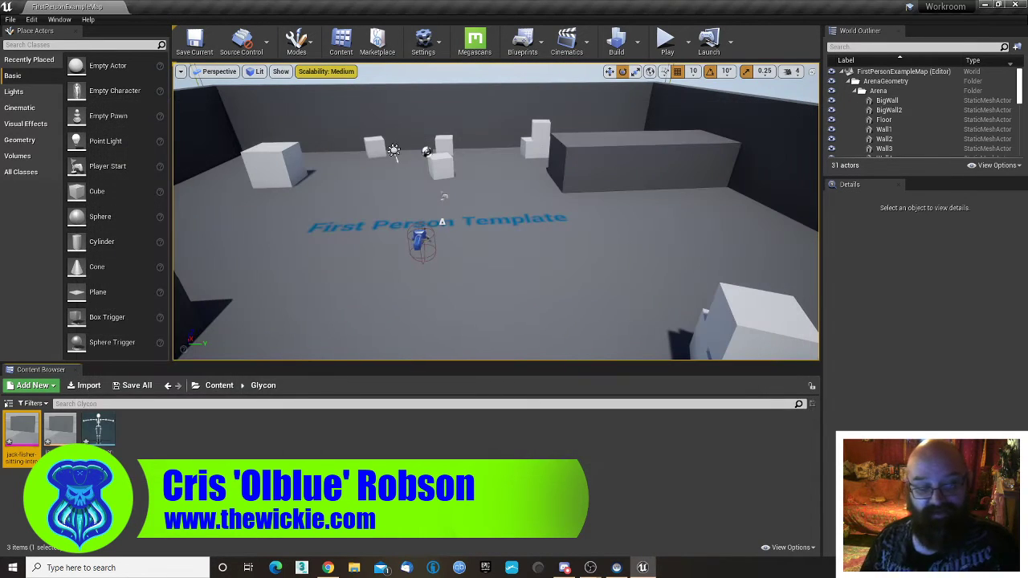
# - Open the imported jack-fisher skeleton briefly to inspect it, then close it
pyautogui.click(197, 500)
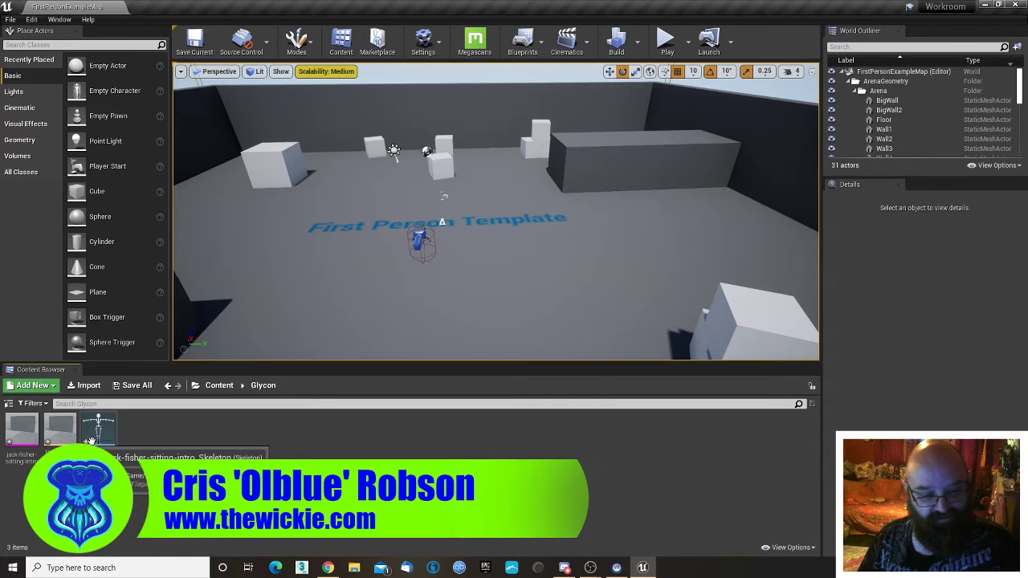
pyautogui.doubleClick(95, 432)
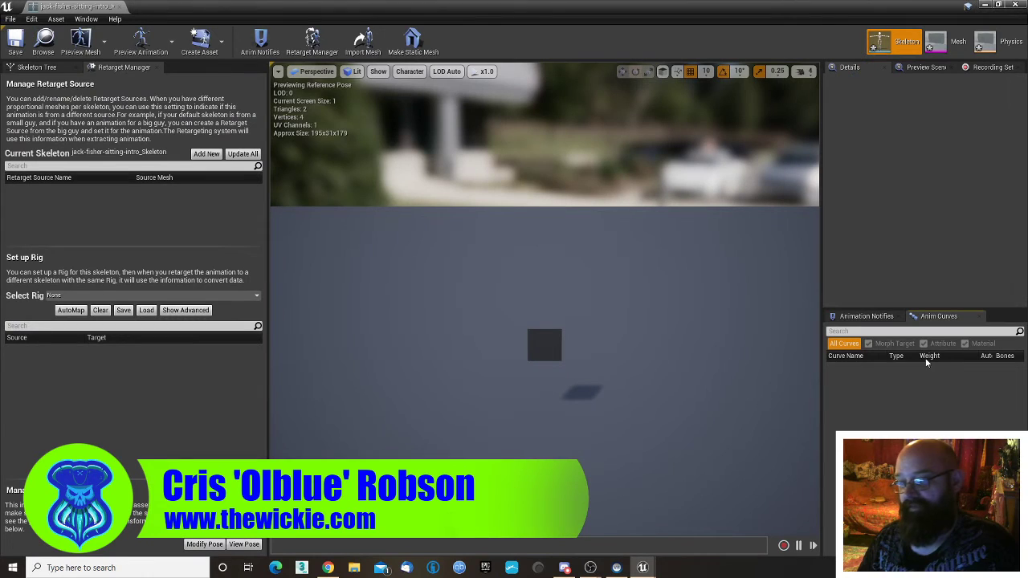
pyautogui.click(1020, 4)
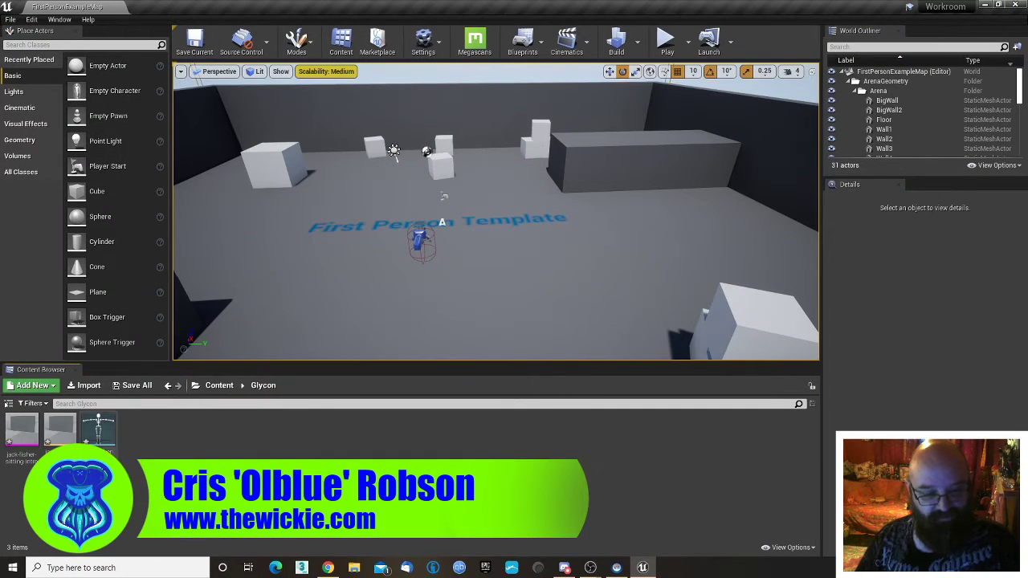
# - Force-delete all three jack-fisher-sitting-intro assets from the Glycon folder
pyautogui.click(22, 432)
pyautogui.keyDown('shift'); pyautogui.click(103, 438); pyautogui.keyUp('shift')
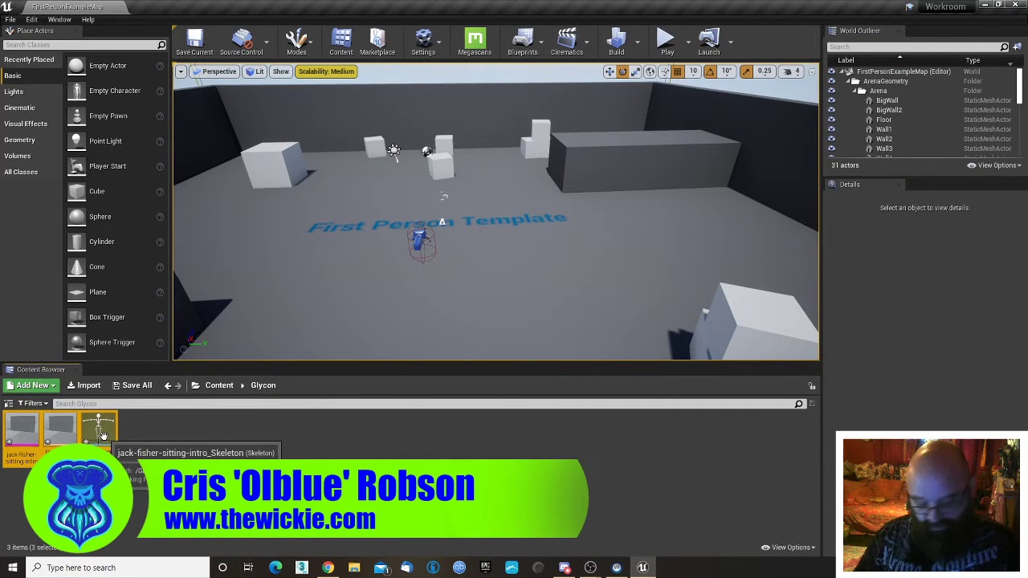
pyautogui.press('Delete')
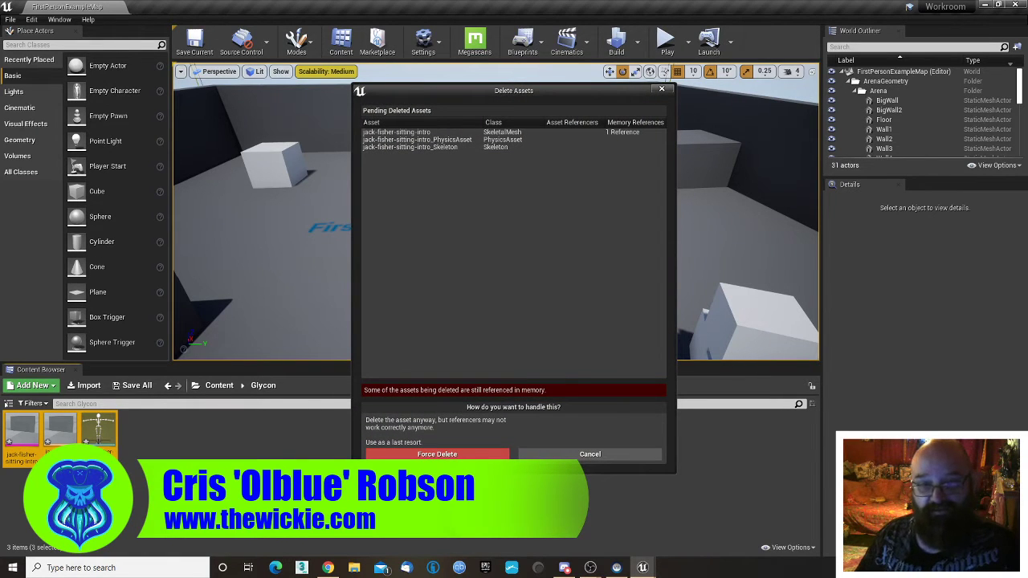
pyautogui.click(436, 454)
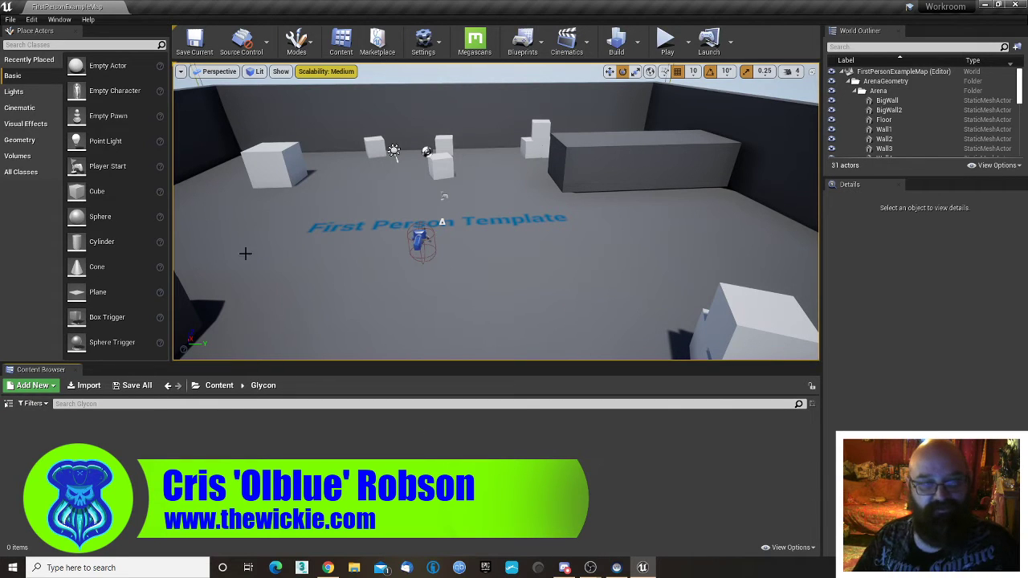
pyautogui.click(85, 386)
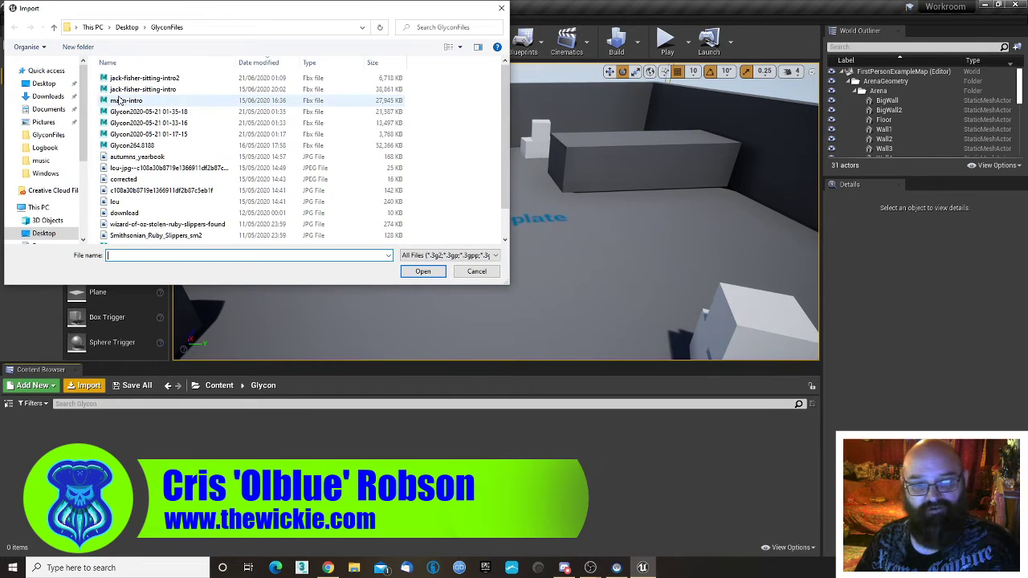
pyautogui.click(126, 100)
pyautogui.doubleClick(126, 101)
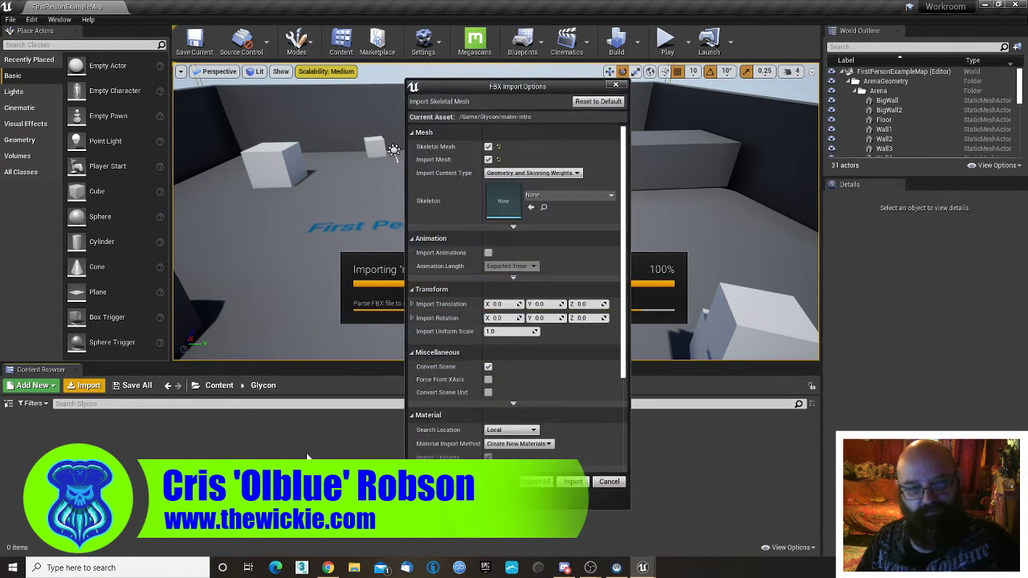
pyautogui.click(537, 481)
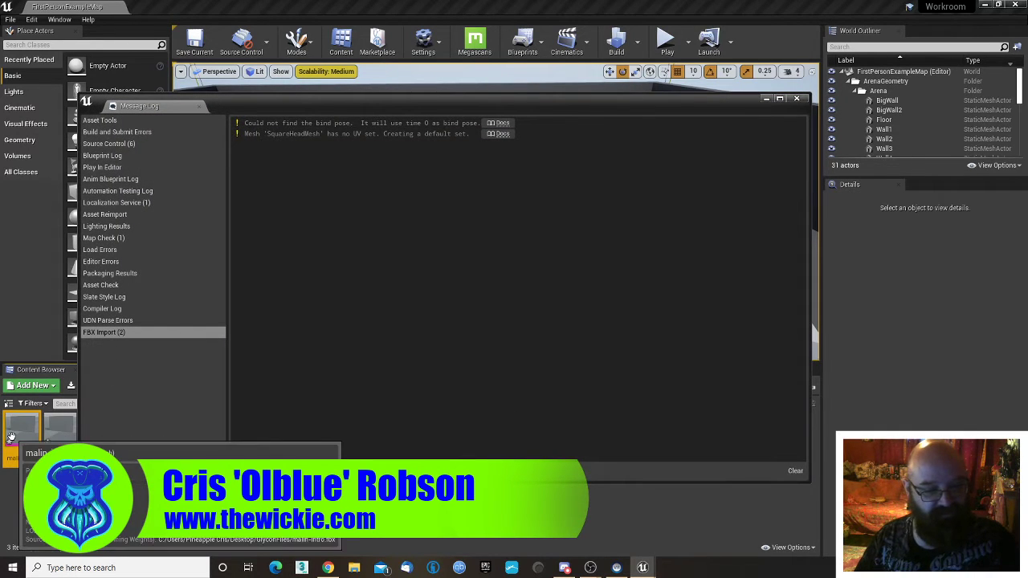
pyautogui.moveTo(530, 101); pyautogui.dragTo(655, 113)
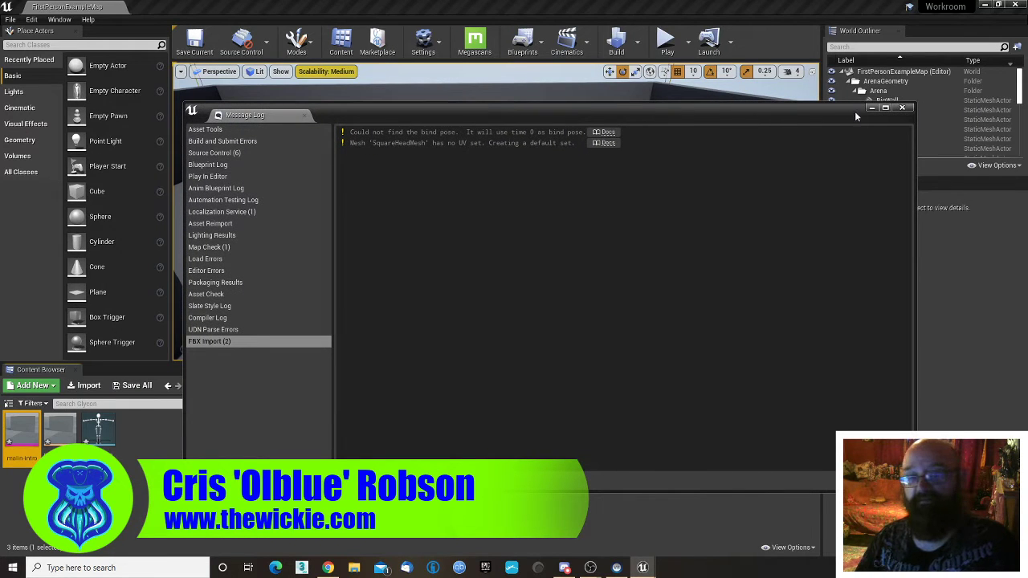
pyautogui.click(902, 108)
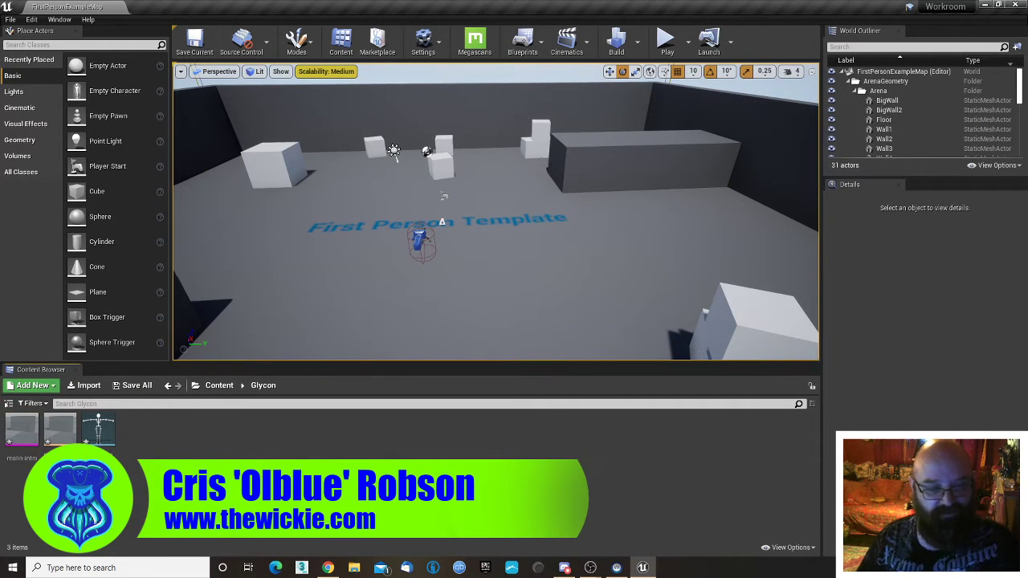
pyautogui.click(98, 425)
pyautogui.keyDown('shift'); pyautogui.click(24, 434); pyautogui.keyUp('shift')
pyautogui.press('Delete')
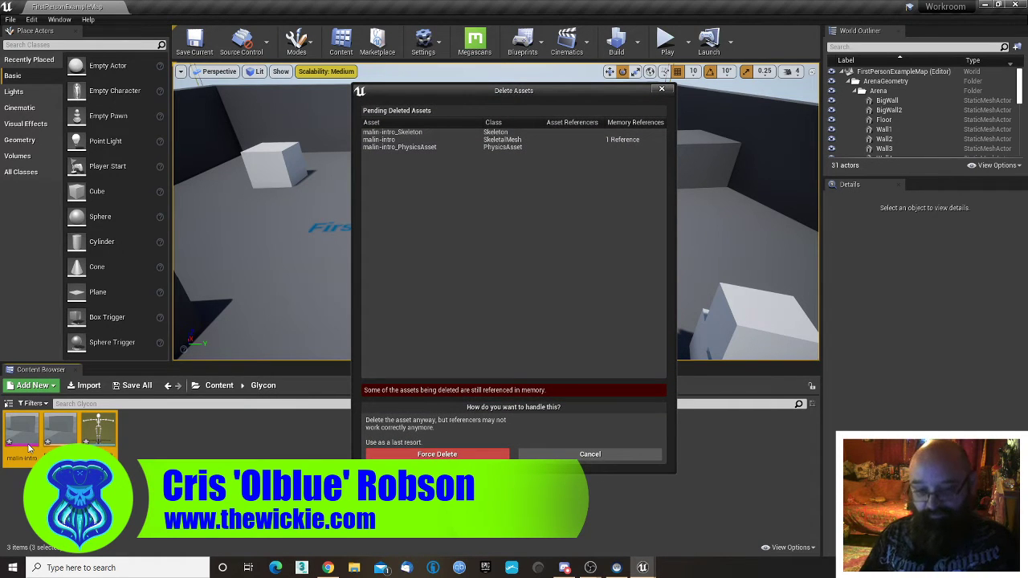
pyautogui.click(437, 454)
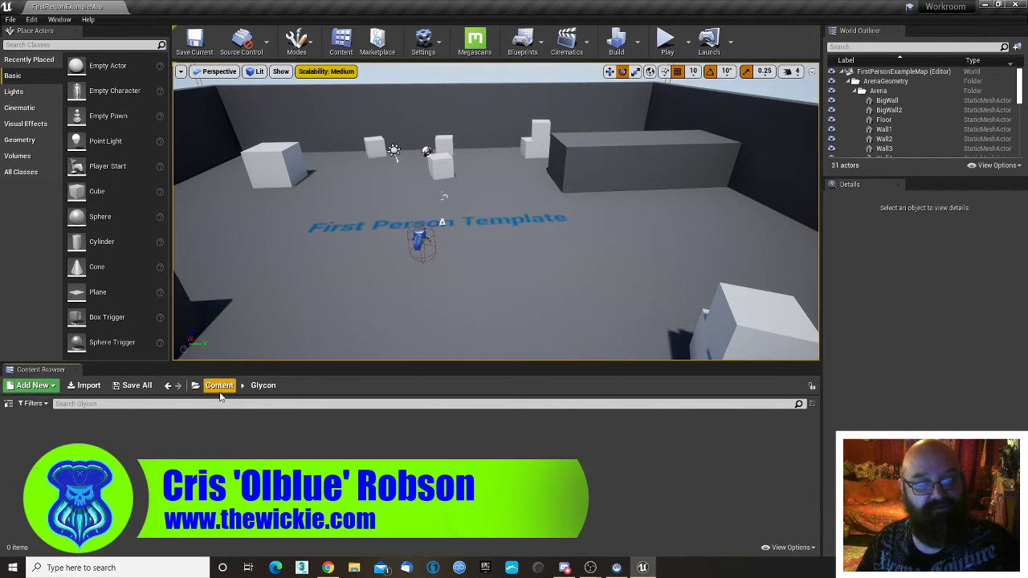
pyautogui.click(89, 386)
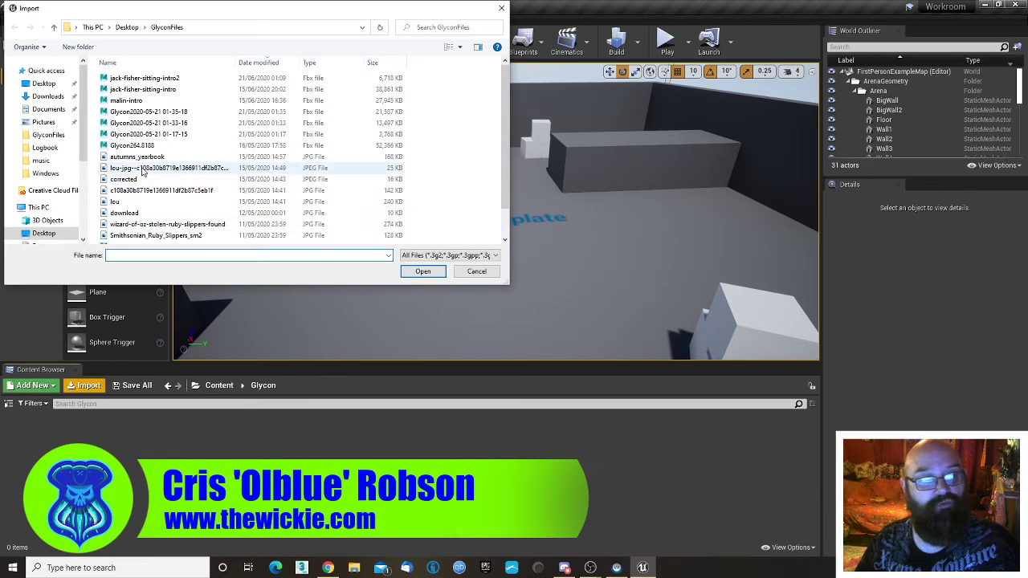
pyautogui.click(136, 112)
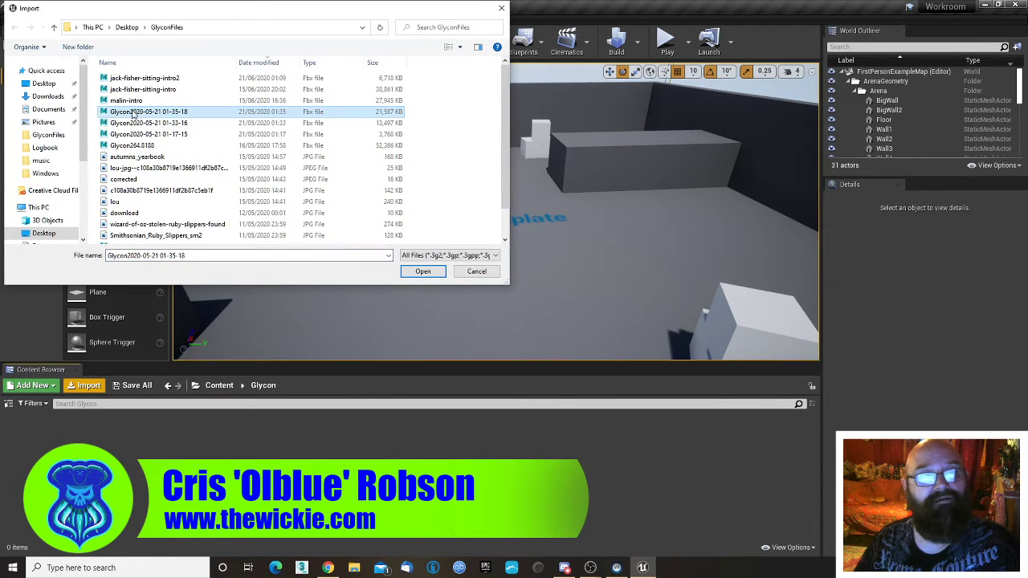
pyautogui.doubleClick(133, 113)
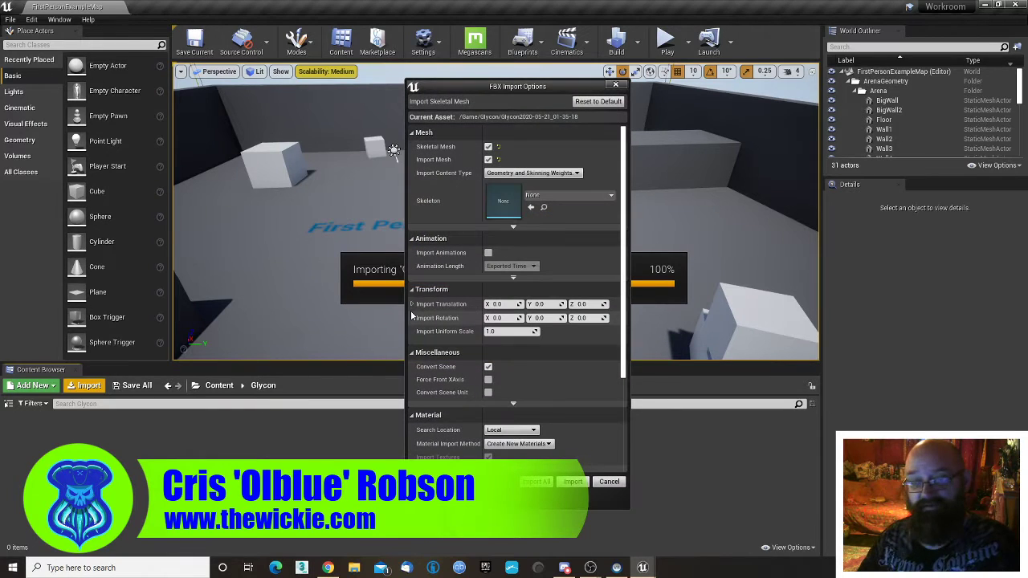
pyautogui.click(488, 253)
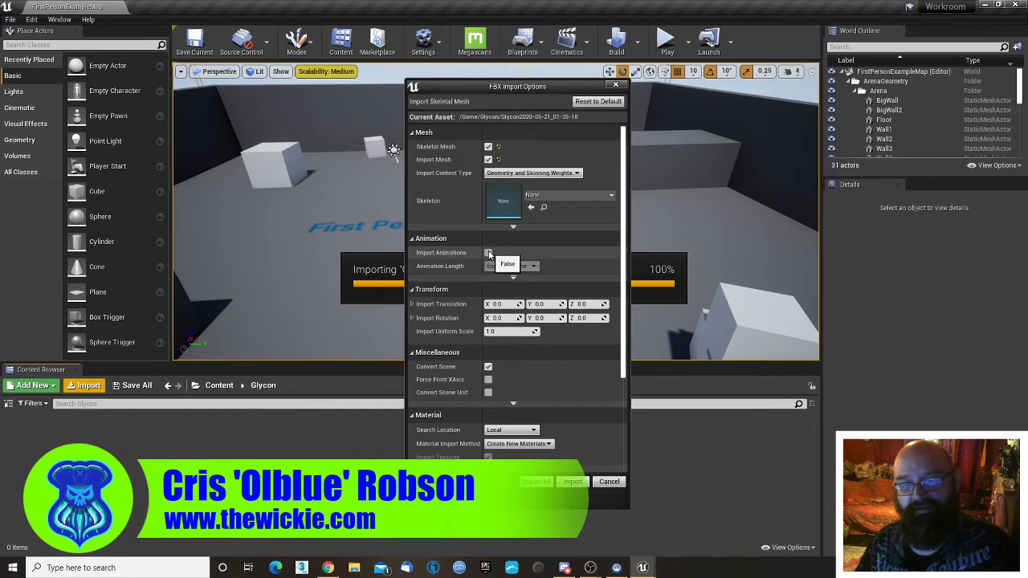
pyautogui.click(569, 482)
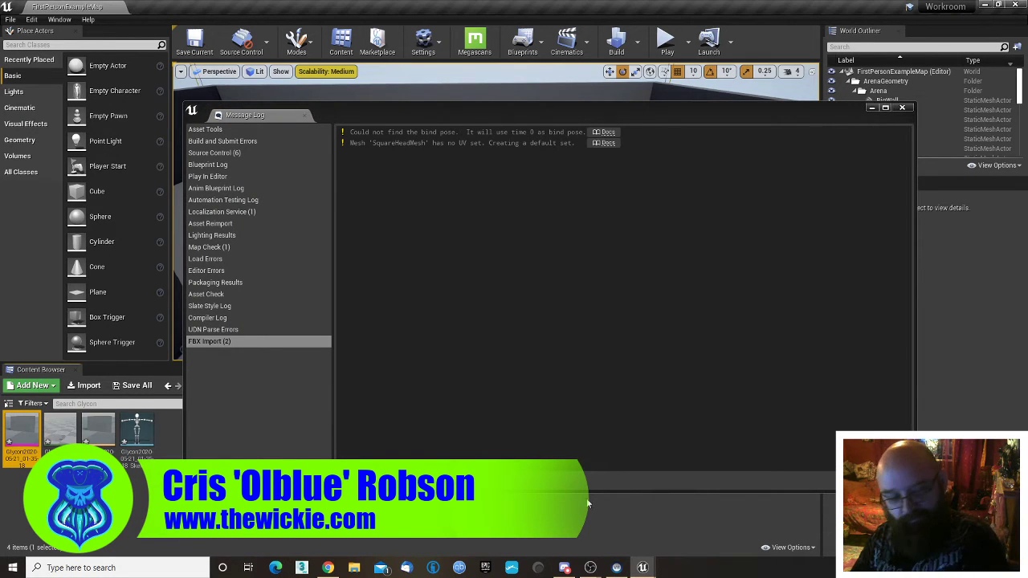
pyautogui.click(908, 109)
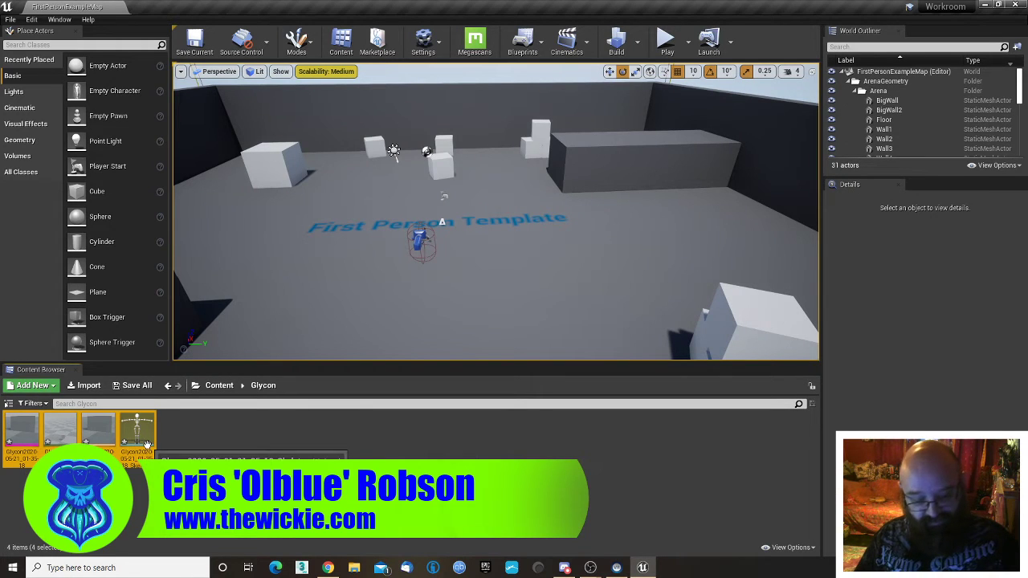
# - Open the Glycon skeleton and display all bones in the preview
pyautogui.doubleClick(136, 433)
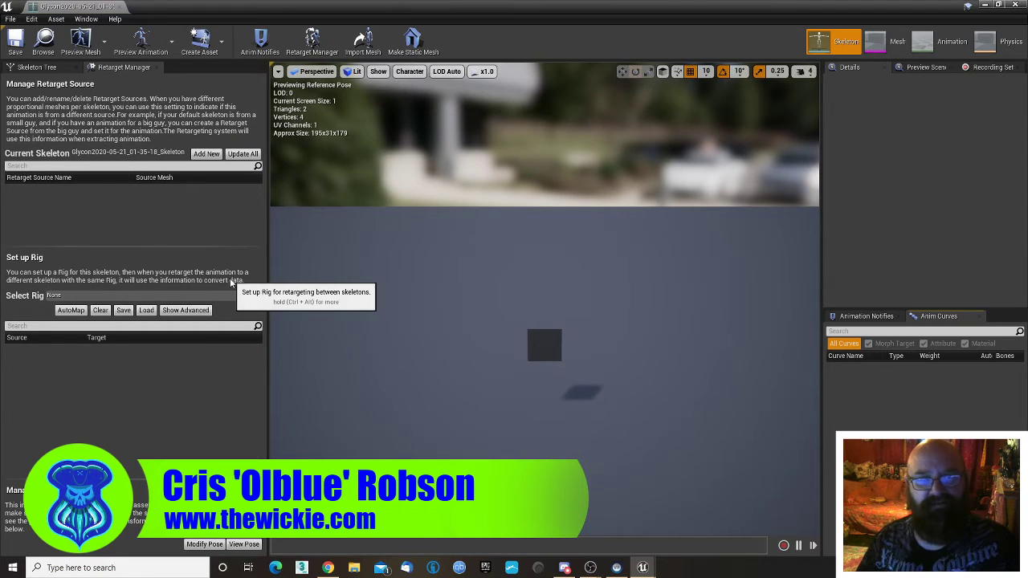
pyautogui.click(416, 73)
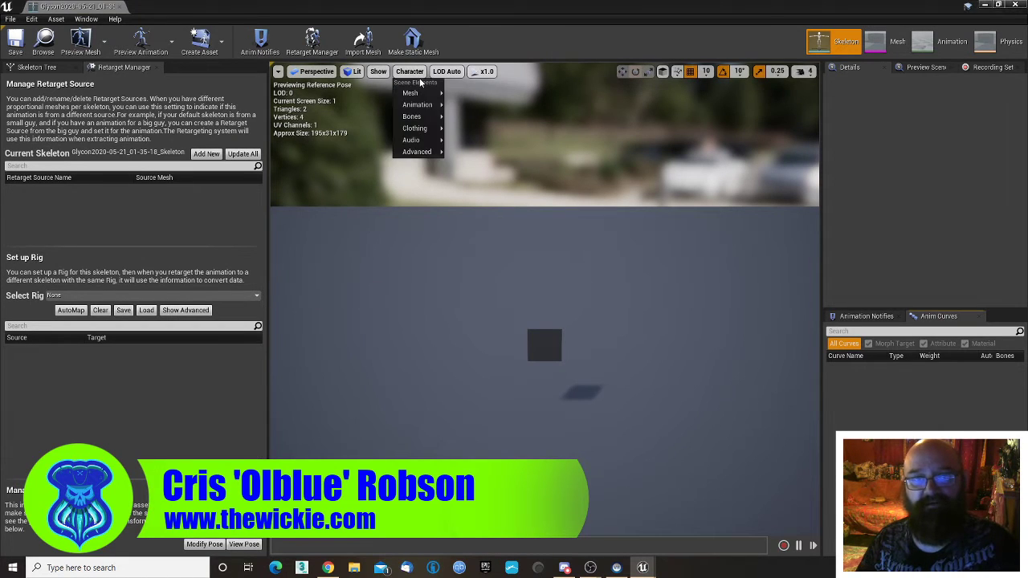
pyautogui.moveTo(424, 117)
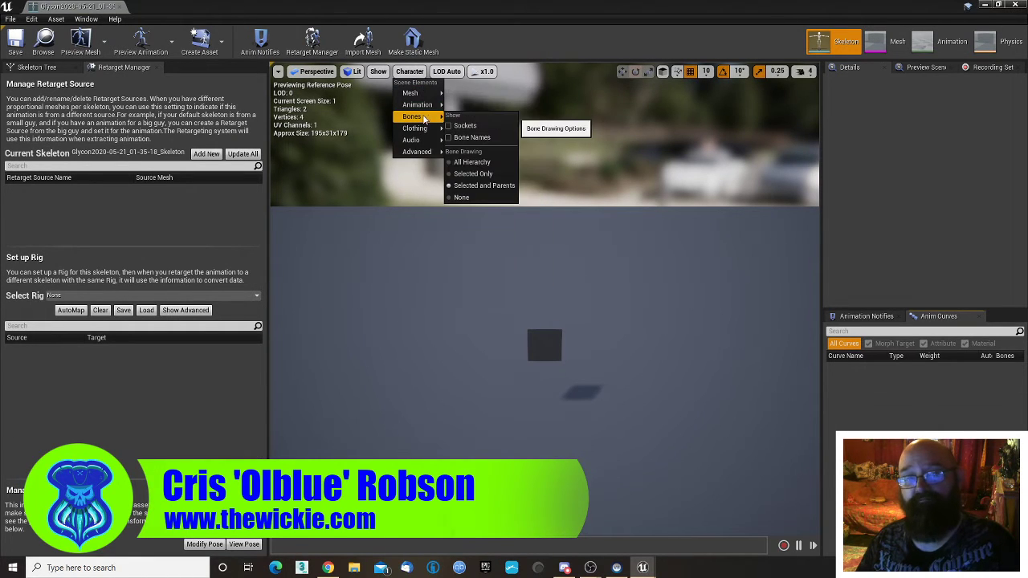
pyautogui.click(476, 163)
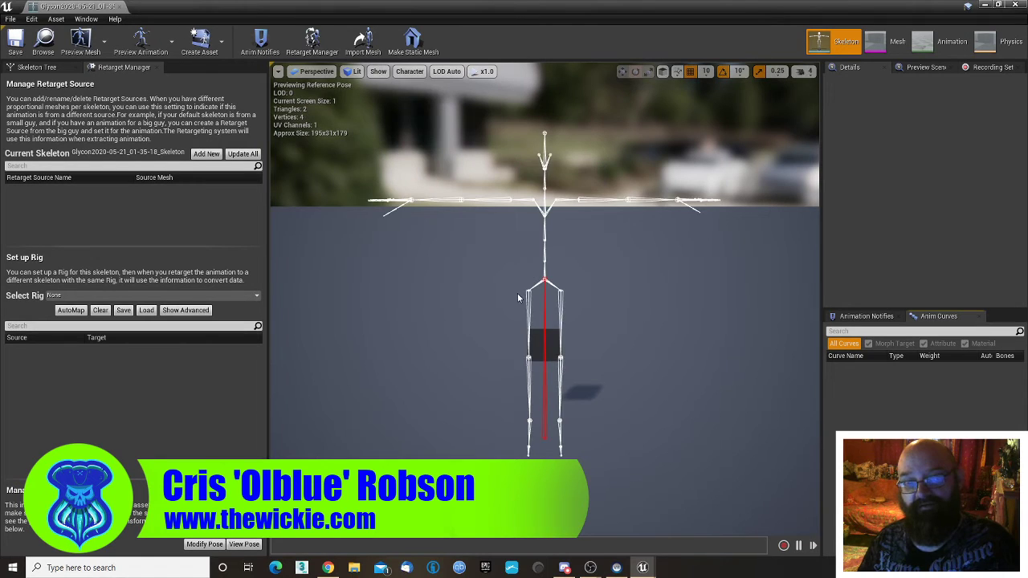
# - Show the retarget base pose and try rotating the right forearm downward
pyautogui.click(243, 548)
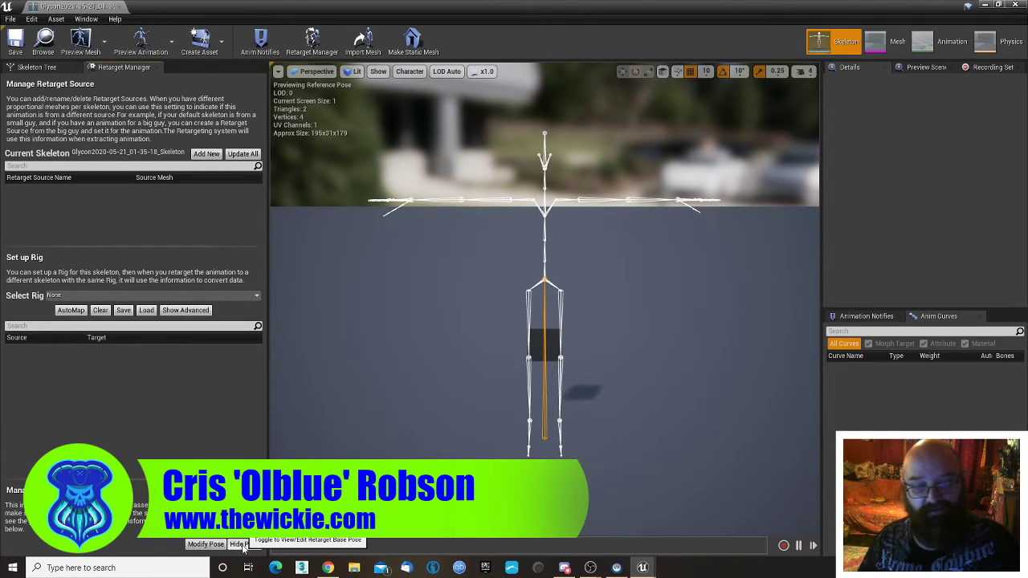
pyautogui.click(244, 548)
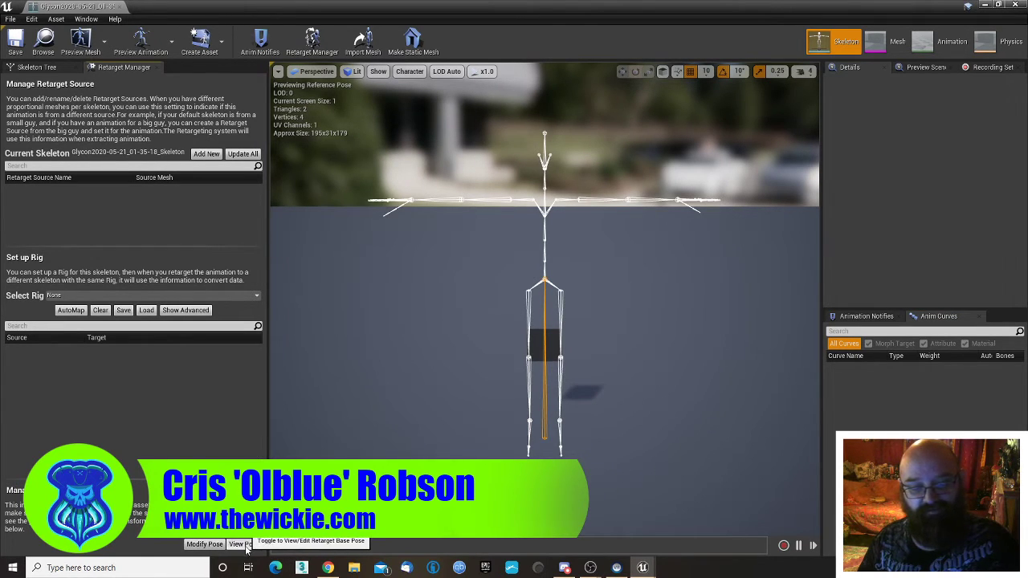
pyautogui.click(243, 546)
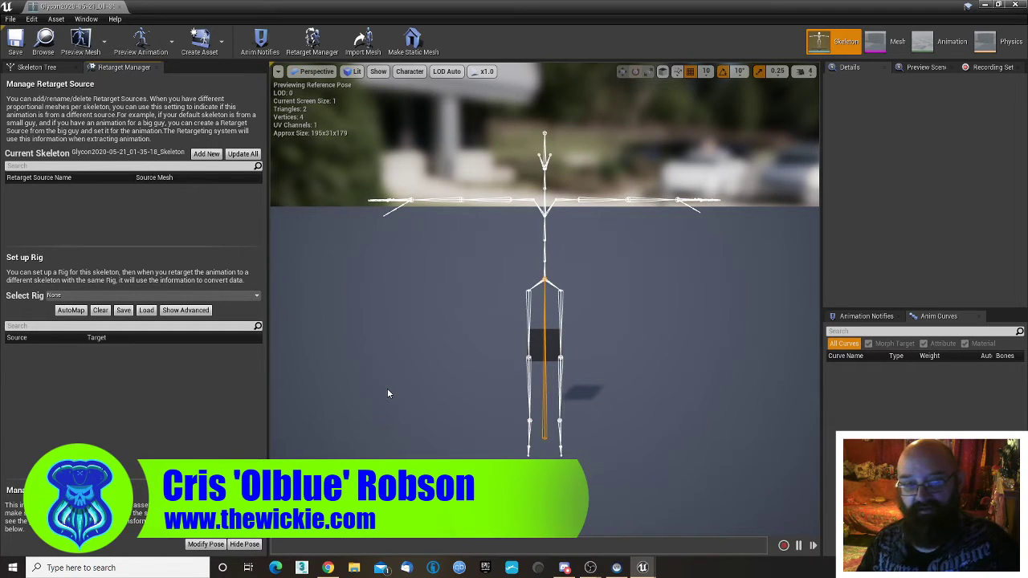
pyautogui.click(489, 201)
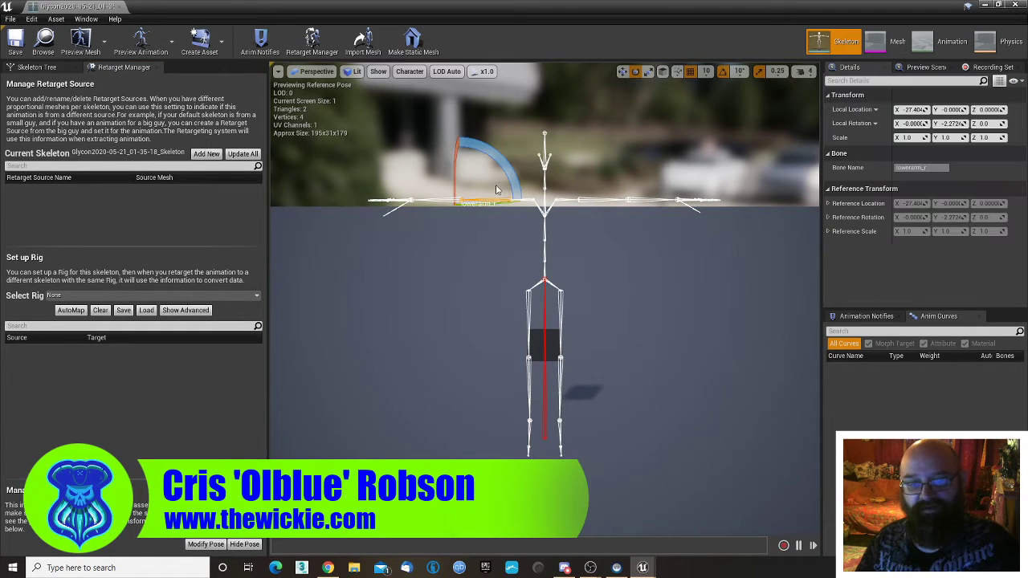
pyautogui.moveTo(504, 179); pyautogui.dragTo(509, 170)
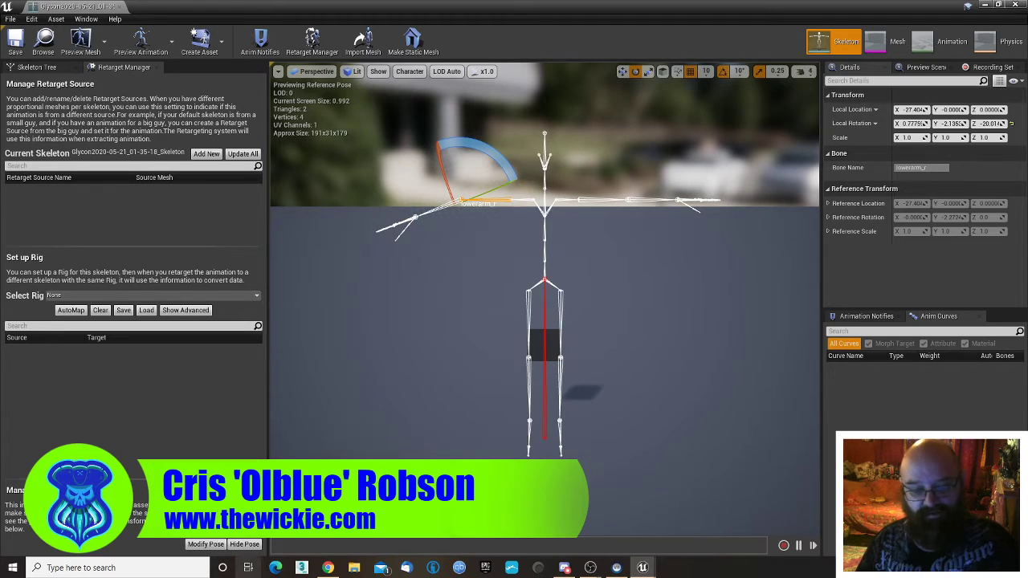
pyautogui.click(244, 545)
pyautogui.click(249, 545)
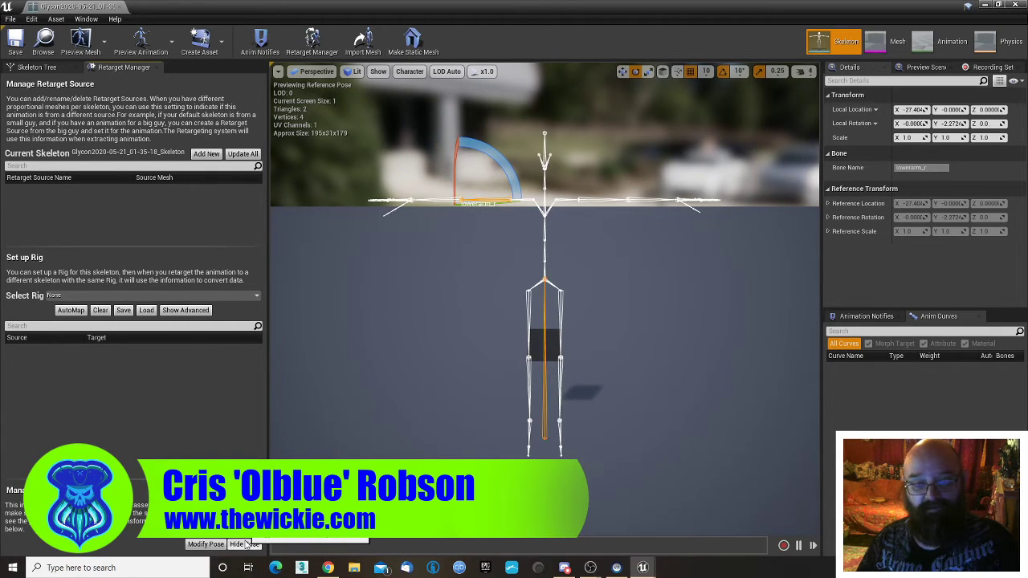
pyautogui.click(245, 544)
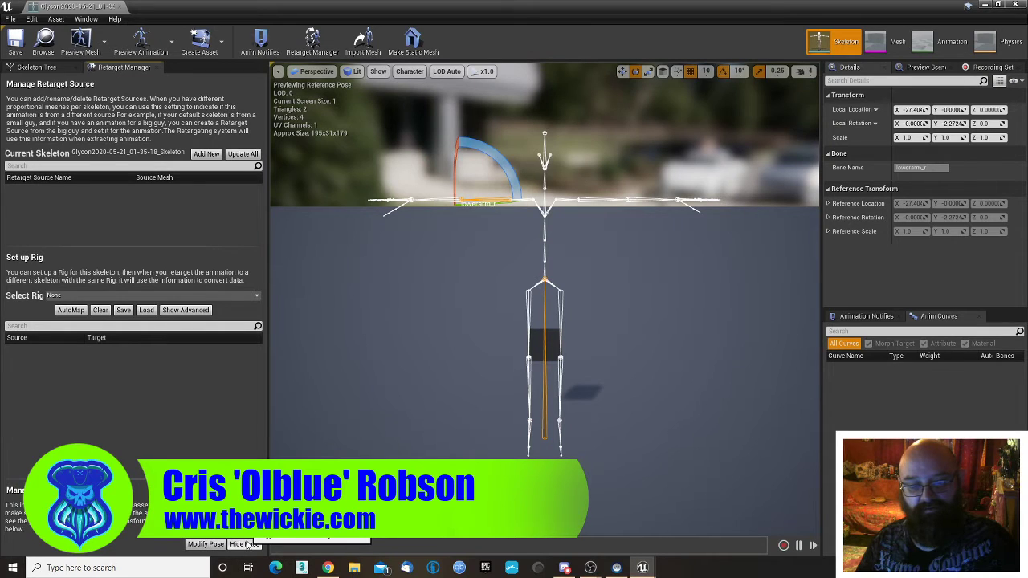
# - Lower both upper arms from the T-pose and store it with Use Current Pose
pyautogui.click(528, 201)
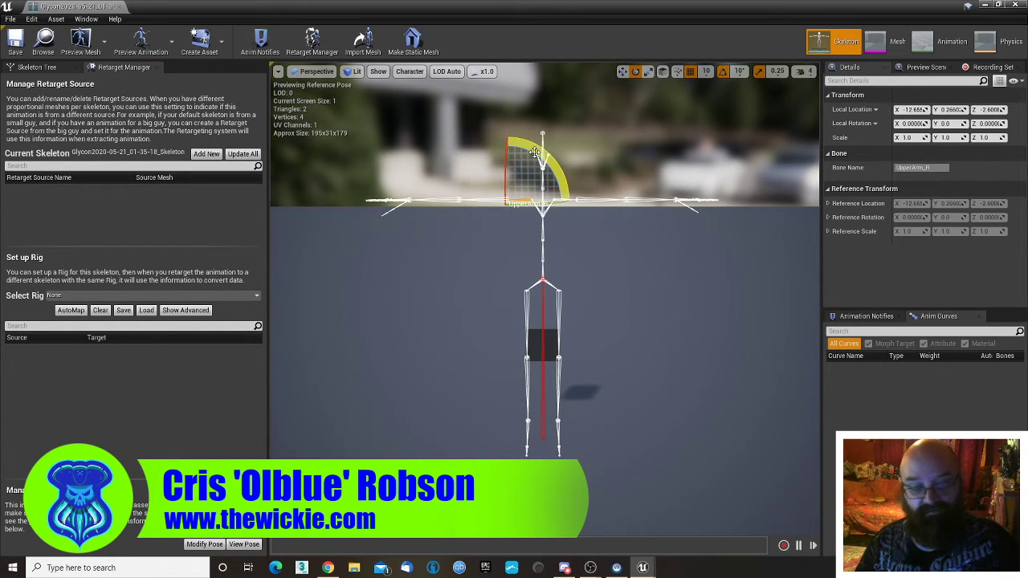
pyautogui.moveTo(529, 176); pyautogui.dragTo(504, 215)
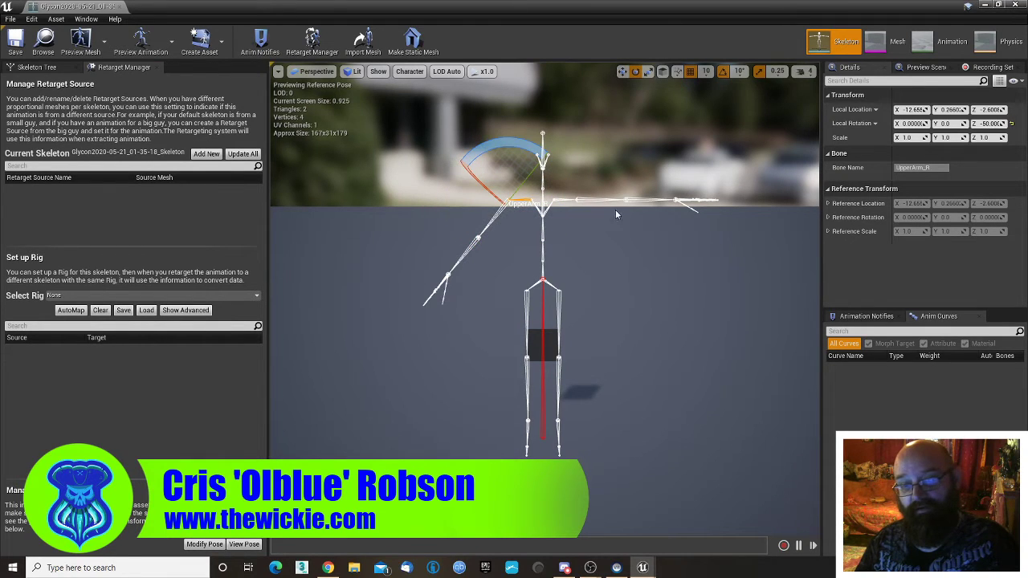
pyautogui.click(565, 205)
pyautogui.moveTo(572, 172); pyautogui.dragTo(632, 255)
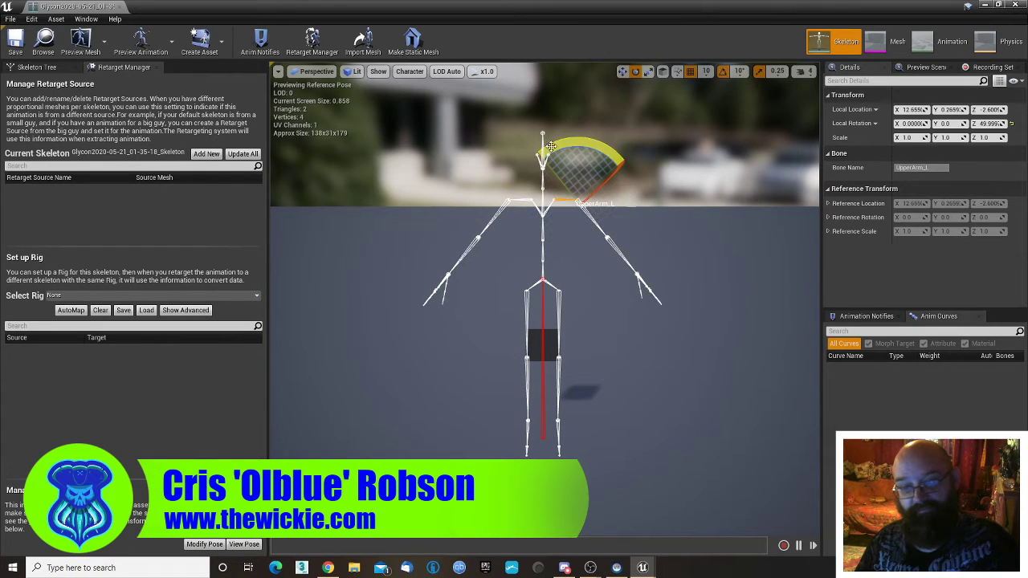
pyautogui.click(201, 549)
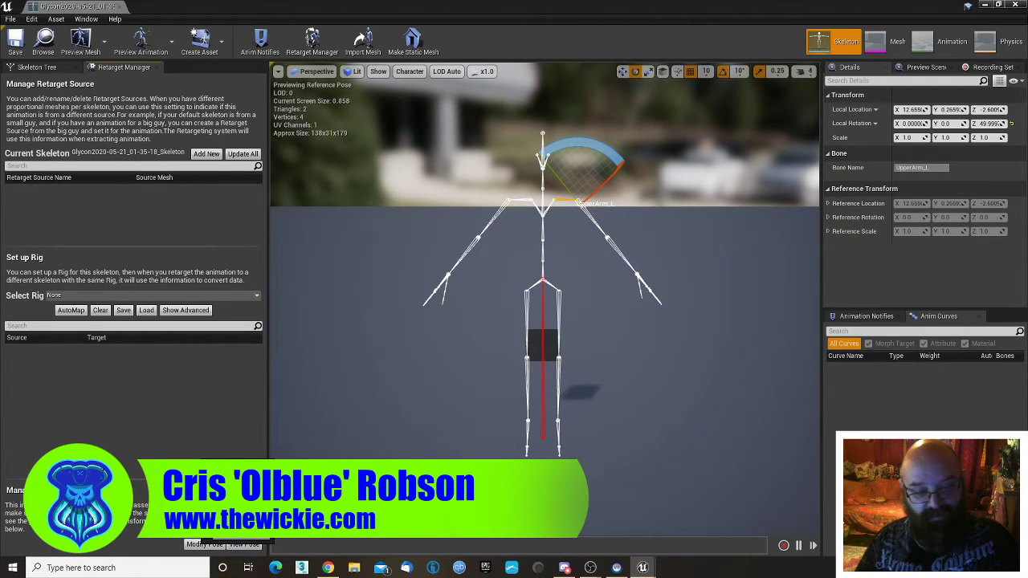
pyautogui.click(215, 530)
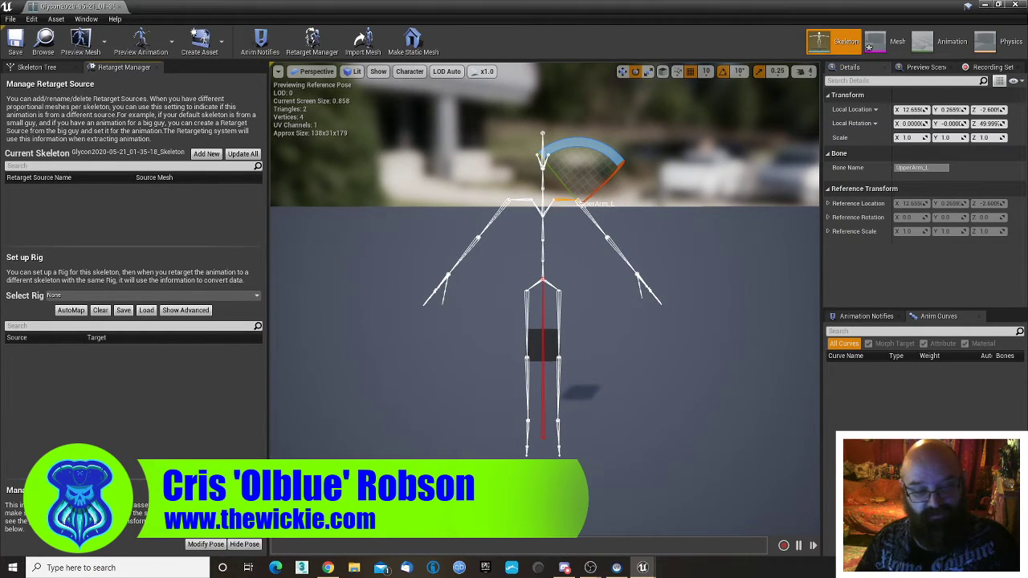
# - Toggle between the retarget and reference poses to compare the lowered arms
pyautogui.click(244, 550)
pyautogui.click(244, 550)
pyautogui.click(244, 549)
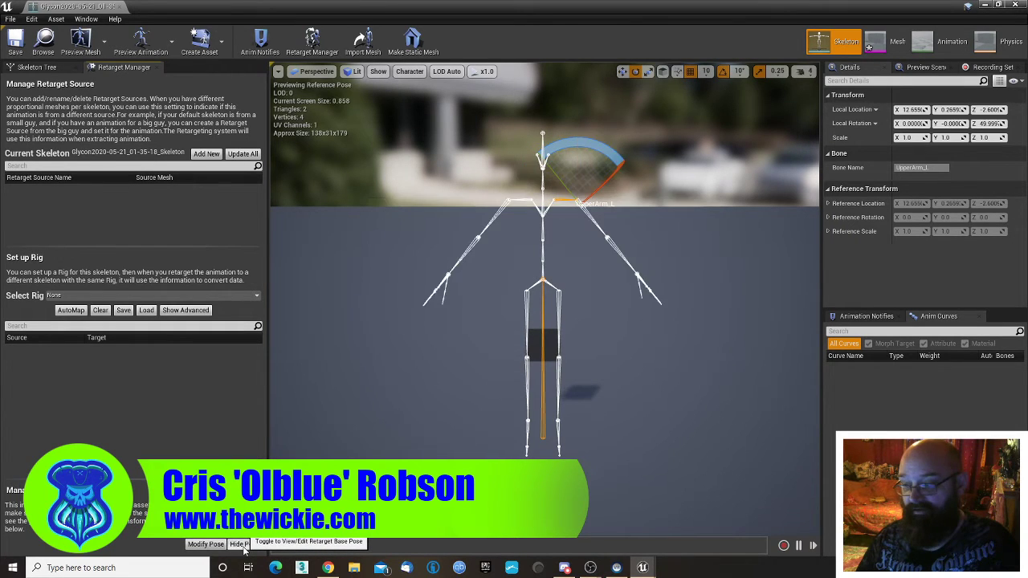
pyautogui.click(244, 549)
pyautogui.click(244, 550)
pyautogui.click(244, 549)
pyautogui.click(244, 550)
pyautogui.click(244, 550)
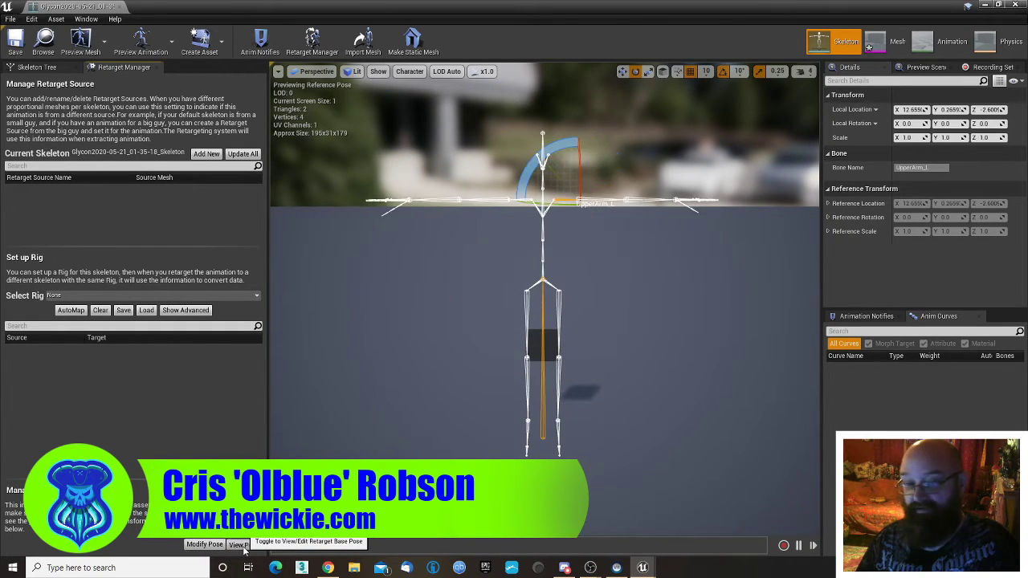
pyautogui.click(244, 549)
pyautogui.click(244, 549)
pyautogui.click(244, 549)
pyautogui.click(244, 550)
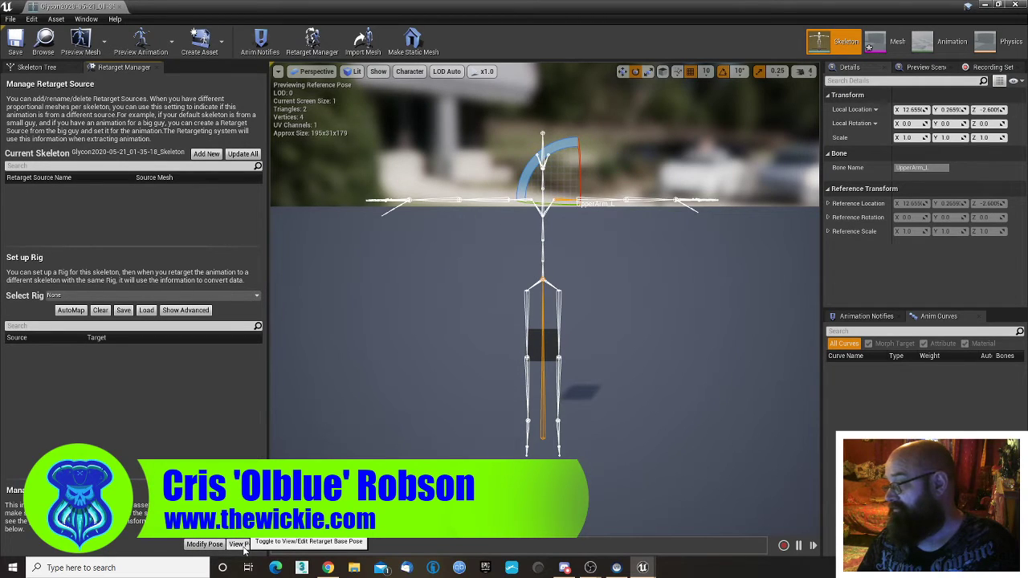
pyautogui.click(244, 550)
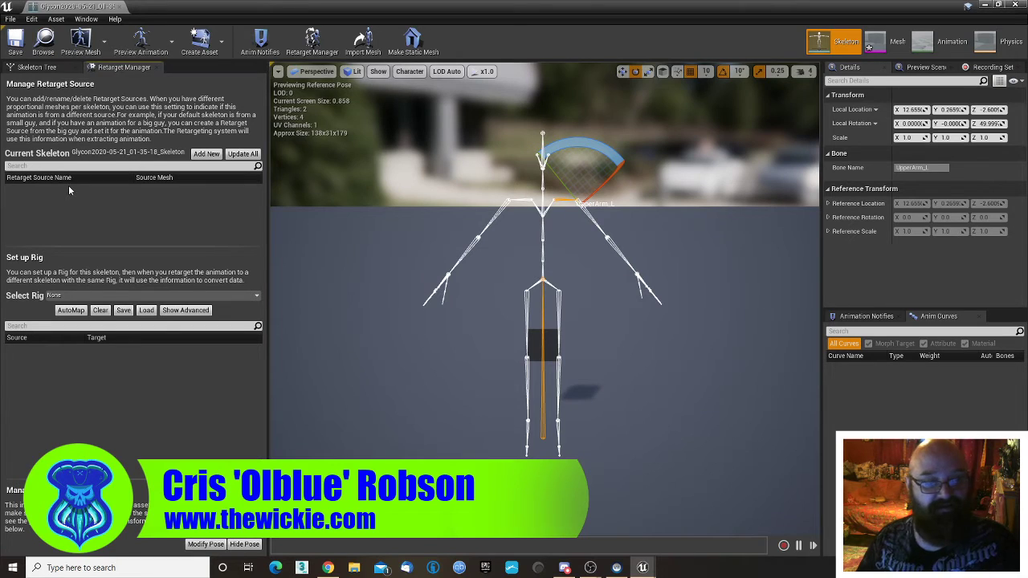
pyautogui.click(70, 296)
# - Assign the Humanoid rig to the Glycon skeleton and list its bone hierarchy
pyautogui.click(65, 315)
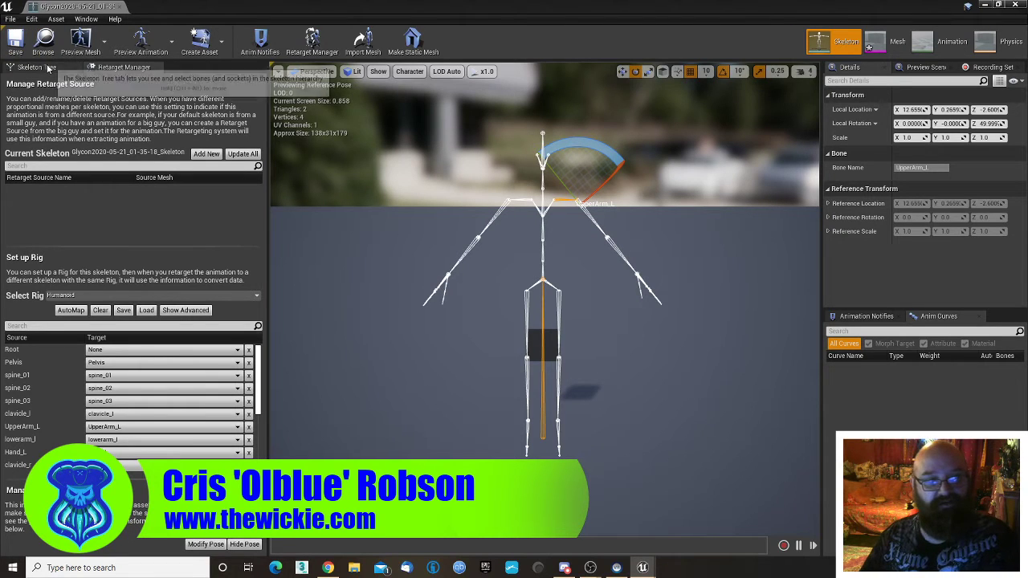
pyautogui.click(34, 67)
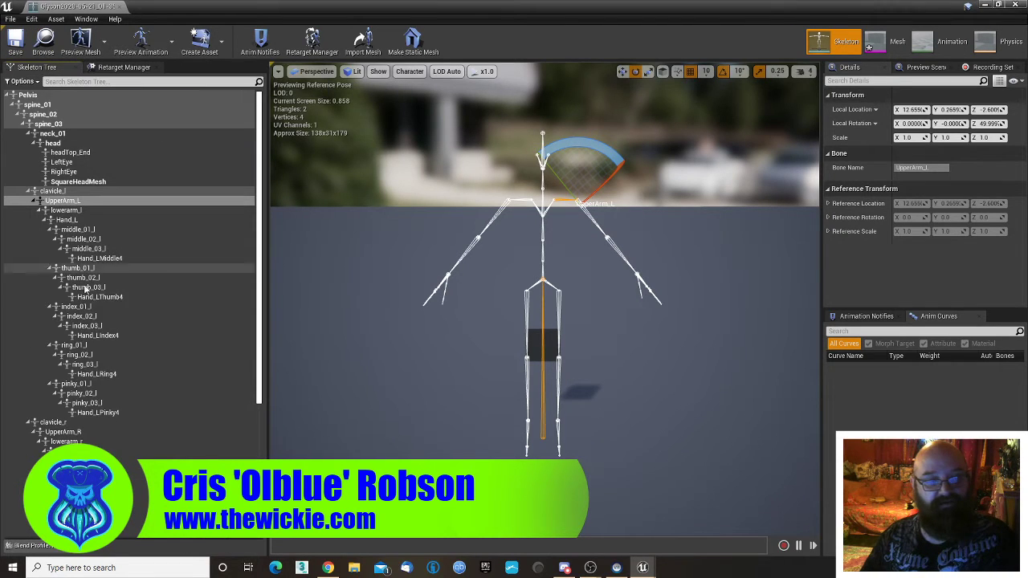
# - Show the translation retargeting column and set every bone recursively to Skeleton
pyautogui.click(28, 95)
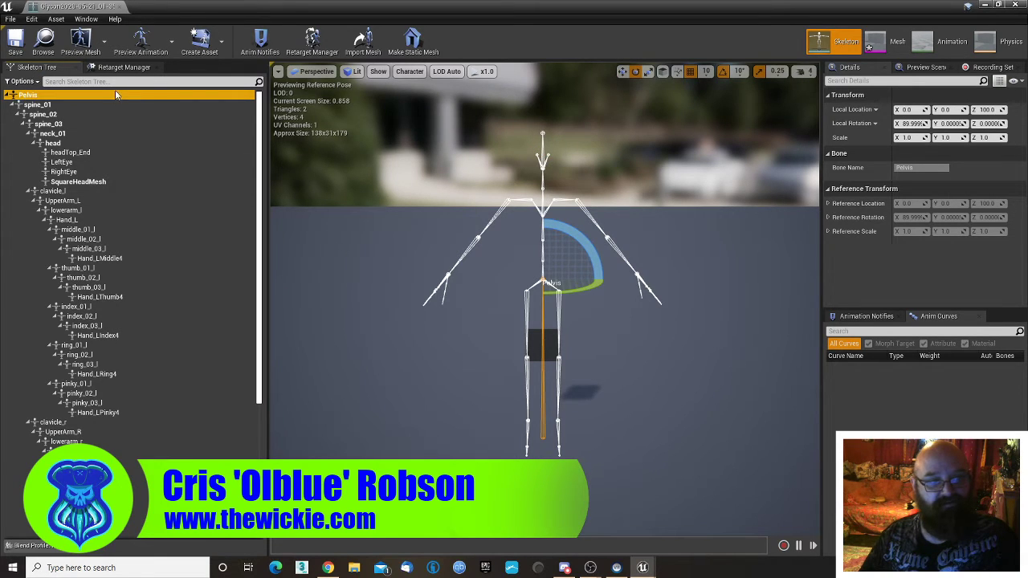
pyautogui.click(23, 81)
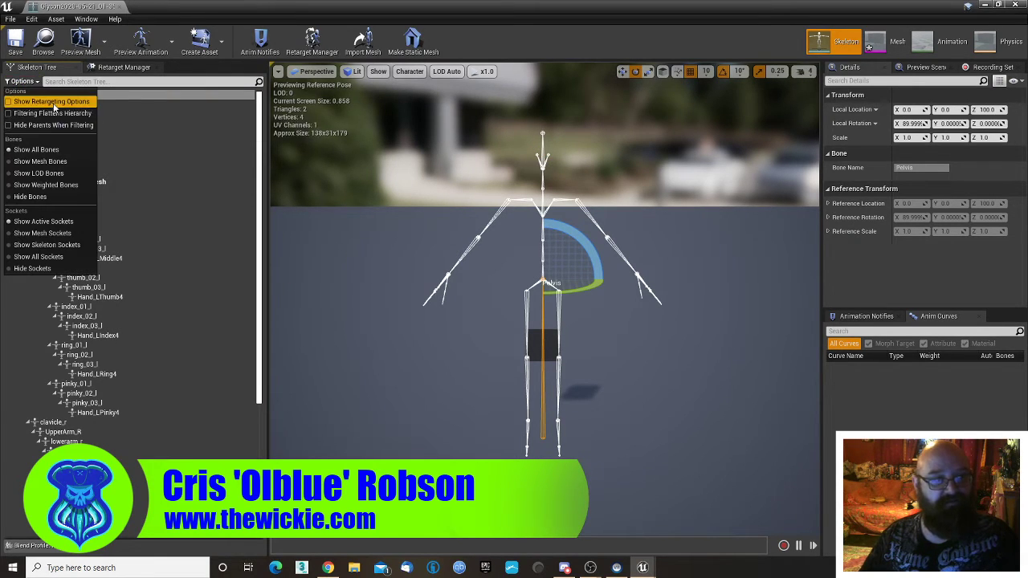
pyautogui.click(53, 102)
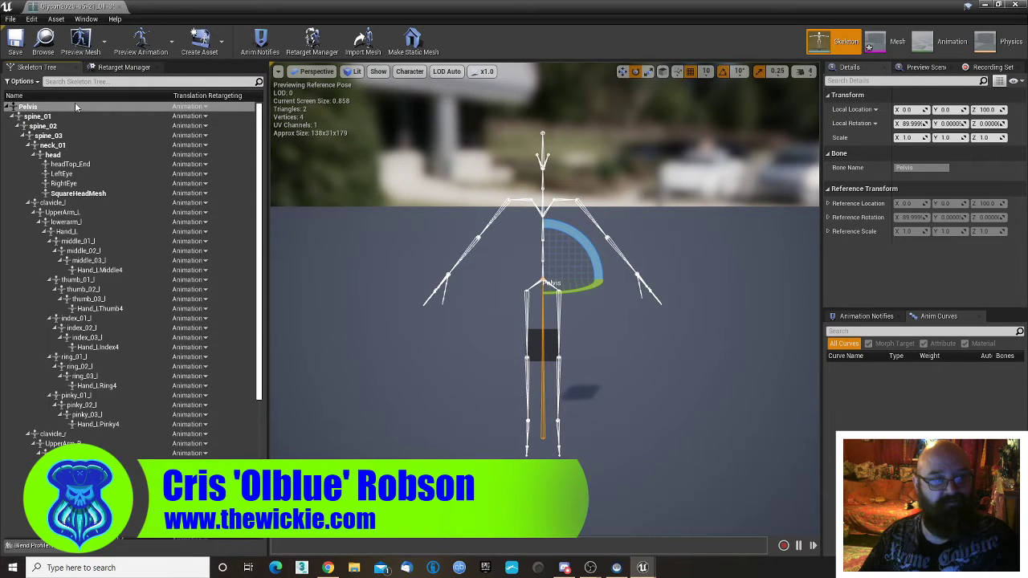
pyautogui.rightClick(134, 109)
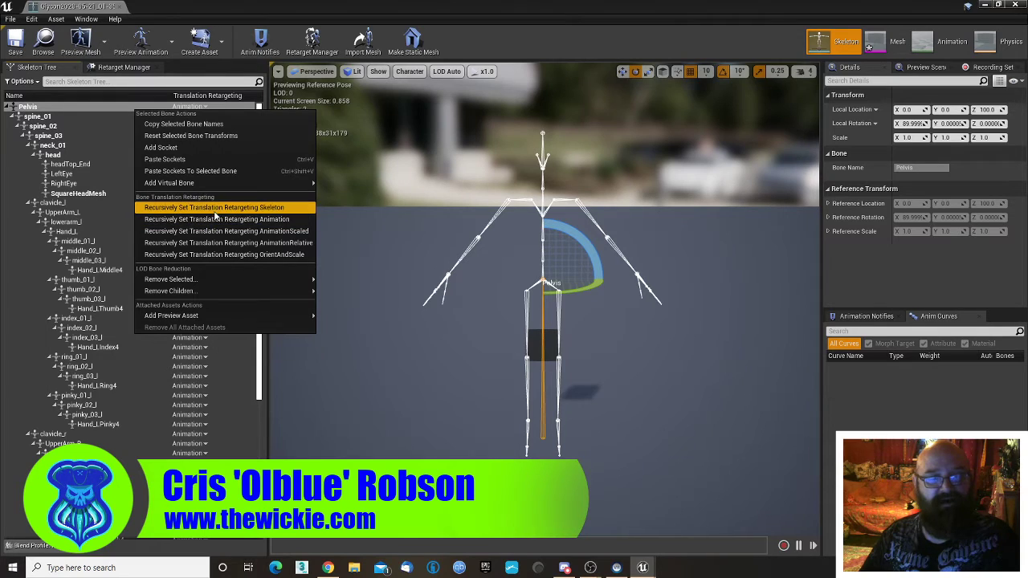
pyautogui.click(216, 209)
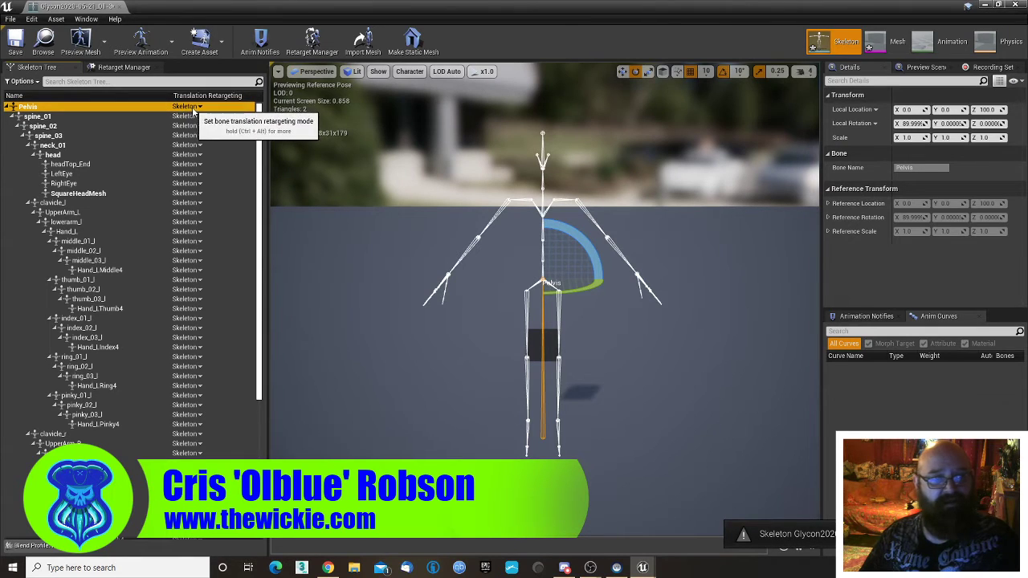
# - Set Pelvis translation retargeting to Animation Scaled and save the skeleton
pyautogui.click(190, 107)
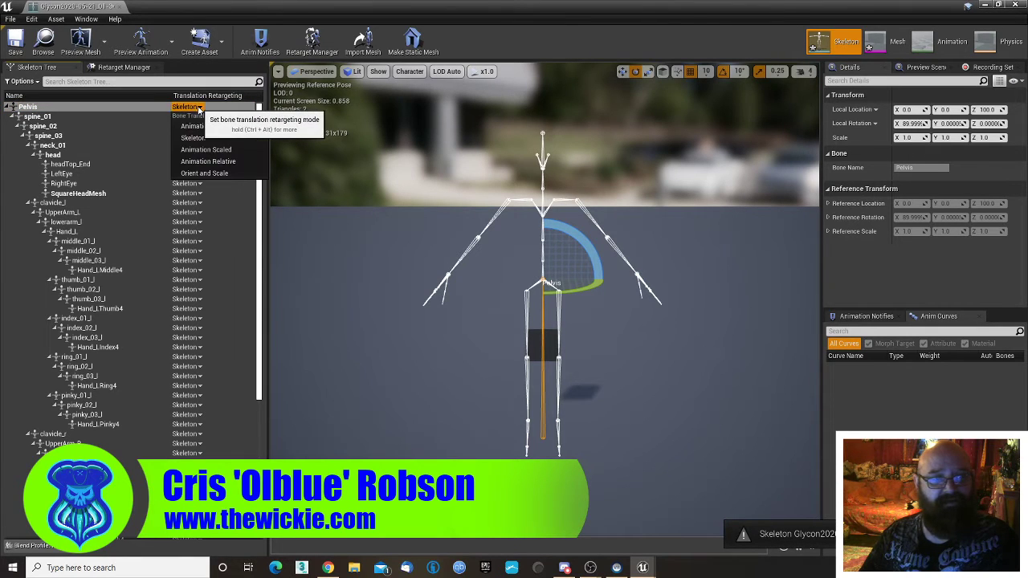
pyautogui.click(238, 149)
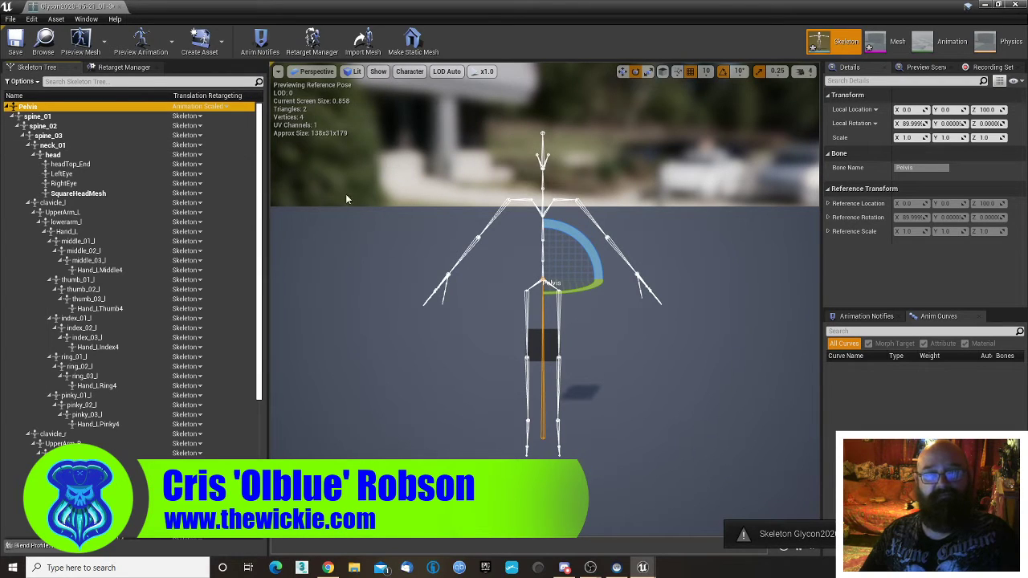
pyautogui.click(13, 46)
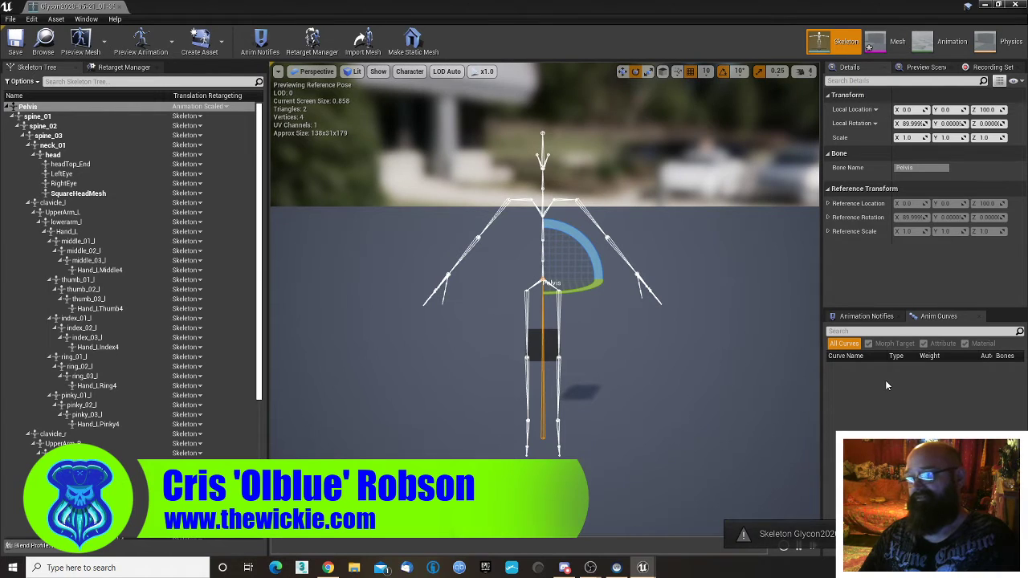
pyautogui.click(881, 46)
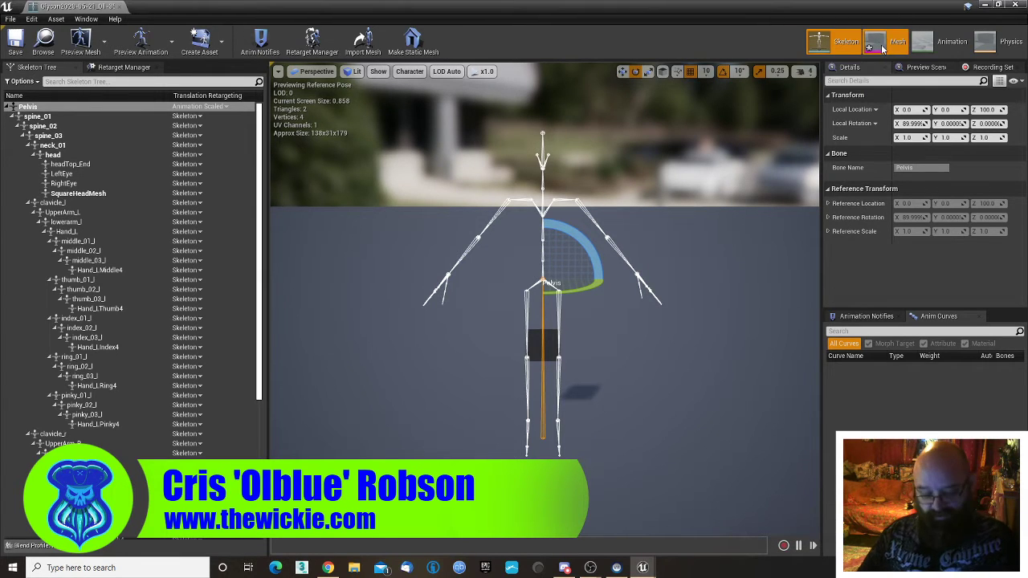
# - Preview the Glycon animation paused and move the editor aside to reveal the content browser
pyautogui.click(941, 46)
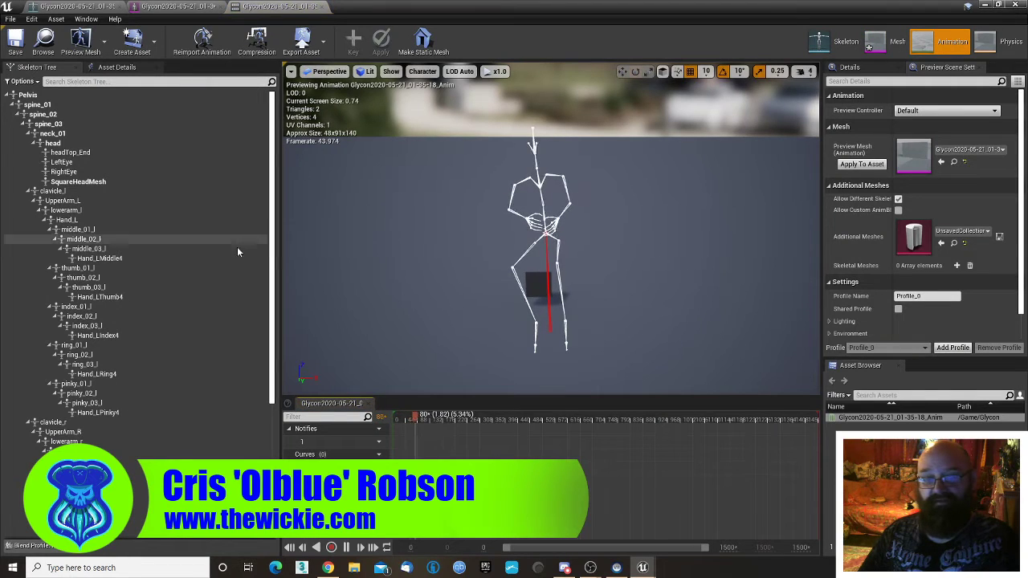
pyautogui.press('space')
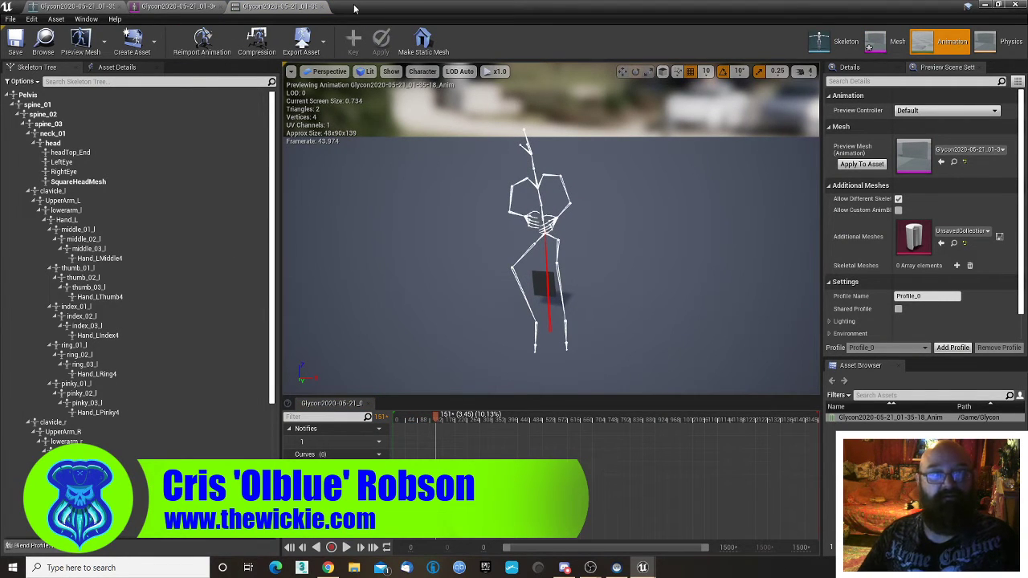
pyautogui.moveTo(354, 9); pyautogui.dragTo(1027, 299)
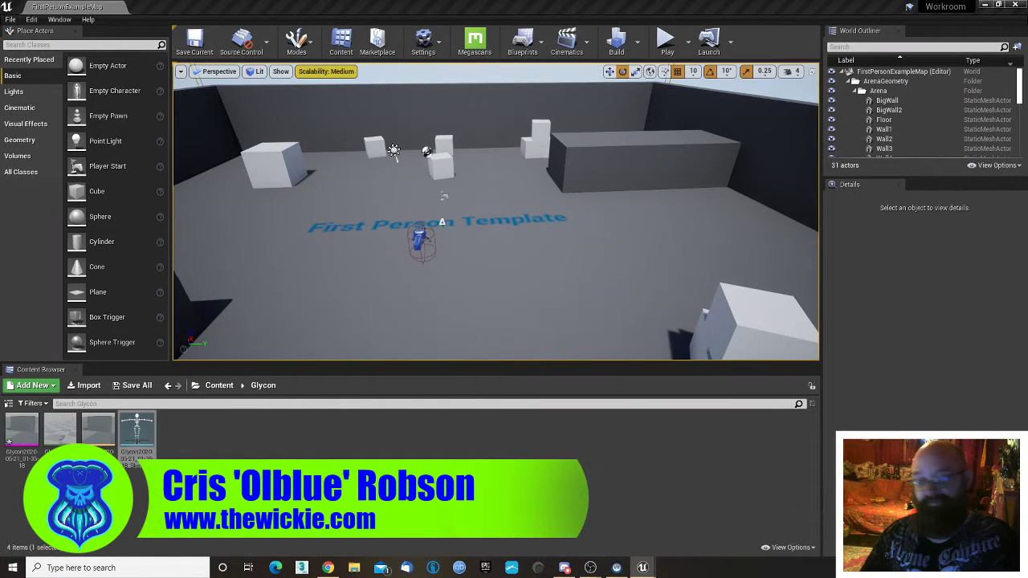
pyautogui.click(15, 426)
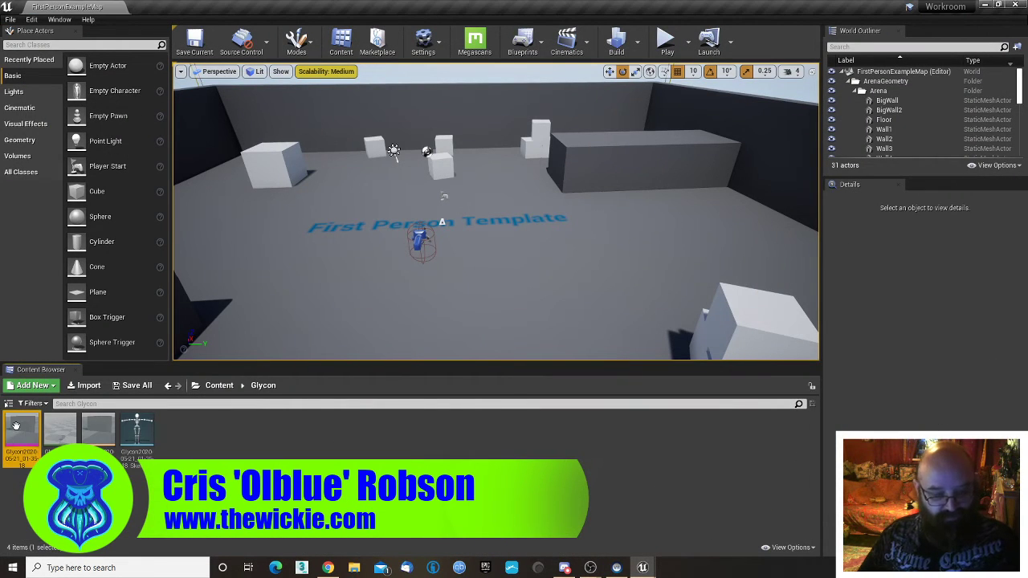
pyautogui.click(140, 434)
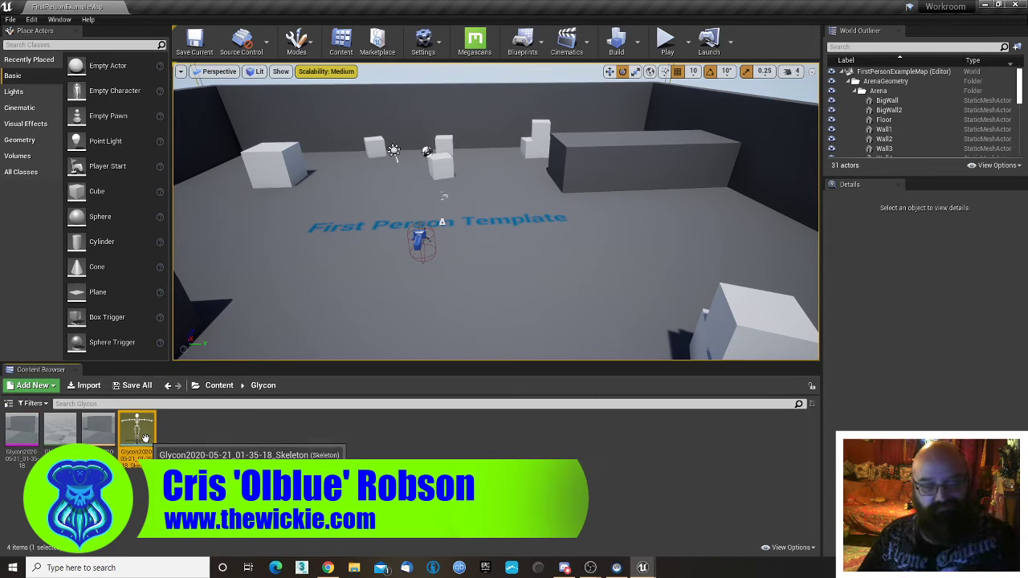
pyautogui.rightClick(145, 438)
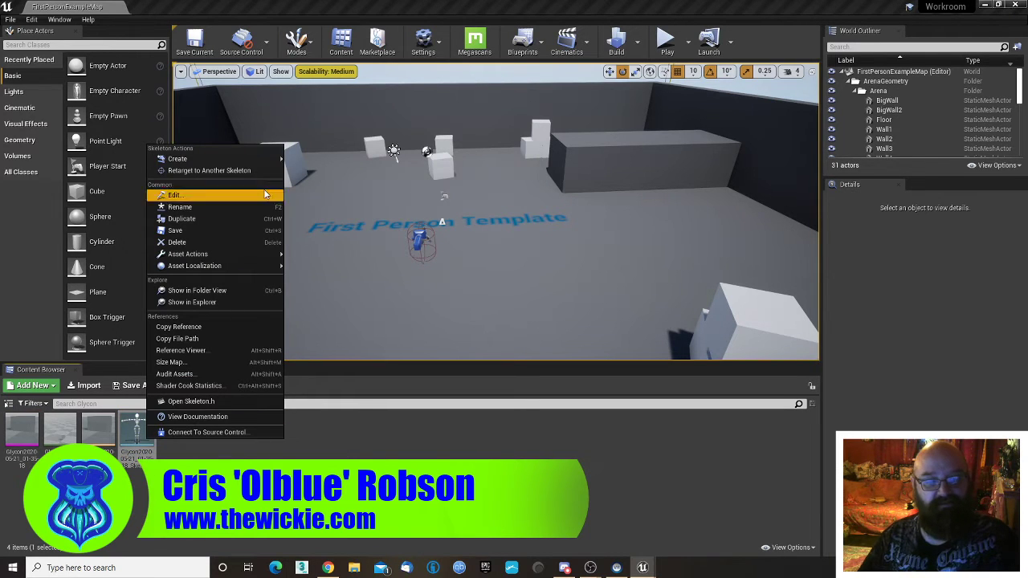
pyautogui.click(210, 456)
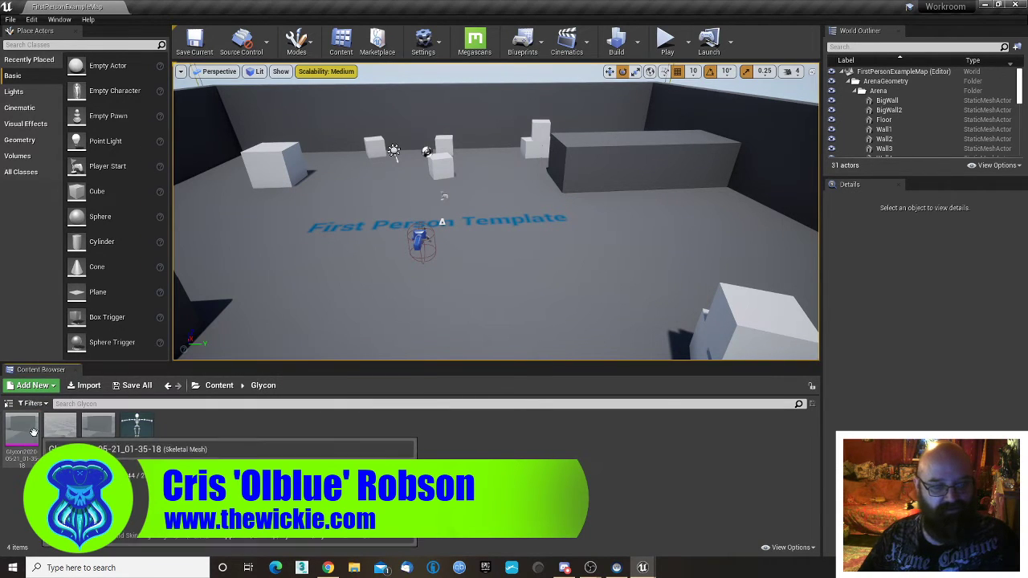
# - Try Retarget Anim Assets on the Glycon animation, cancel it, and bring the editor back
pyautogui.click(24, 438)
pyautogui.click(53, 427)
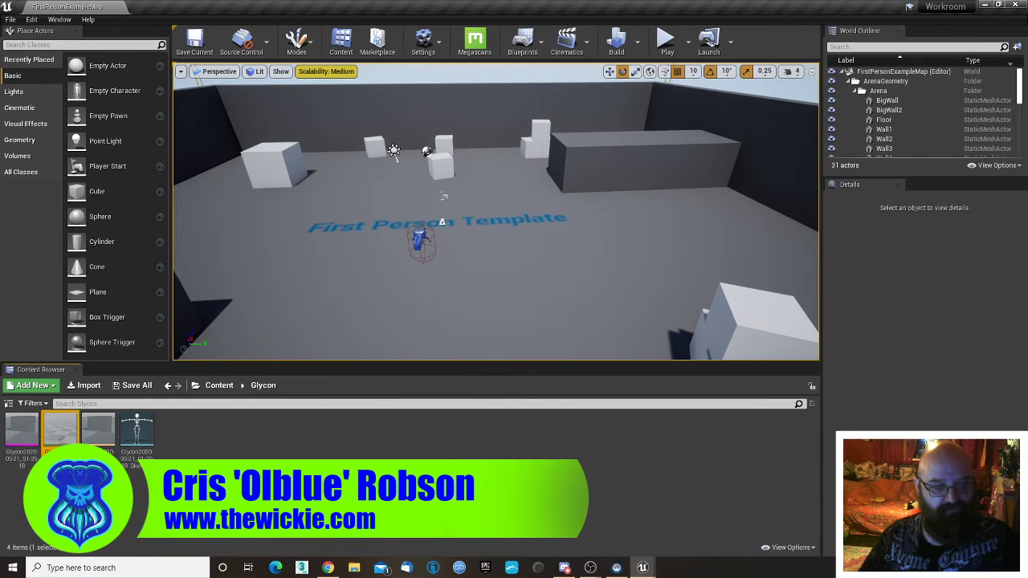
pyautogui.rightClick(64, 434)
pyautogui.moveTo(165, 123)
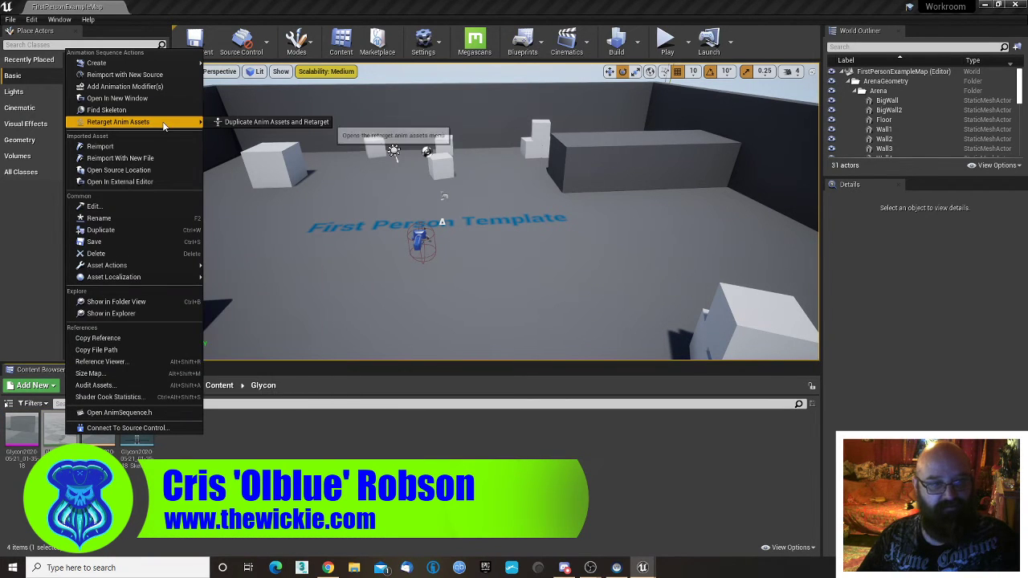
pyautogui.click(231, 124)
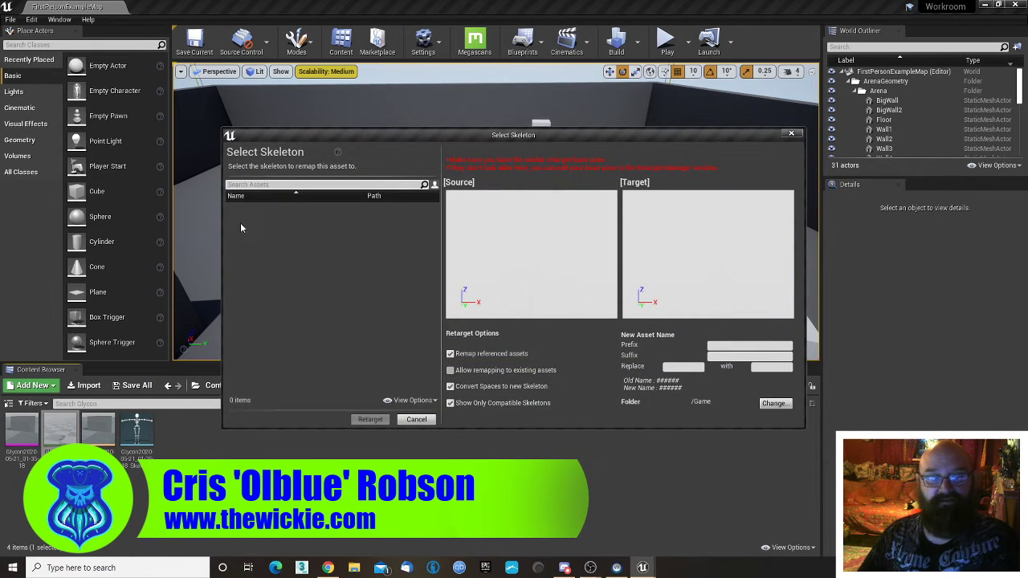
pyautogui.click(417, 420)
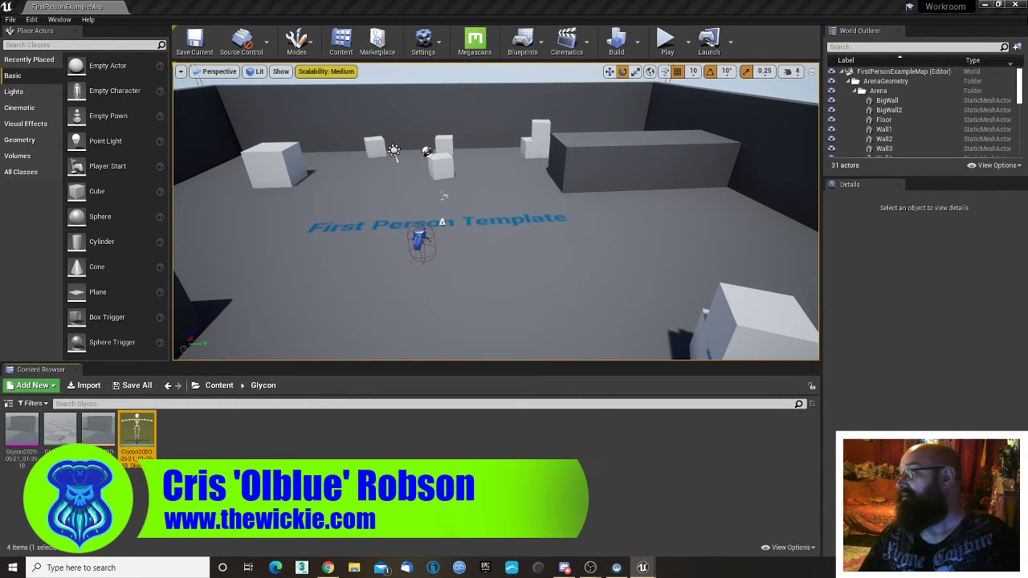
pyautogui.moveTo(1027, 240); pyautogui.dragTo(562, 2)
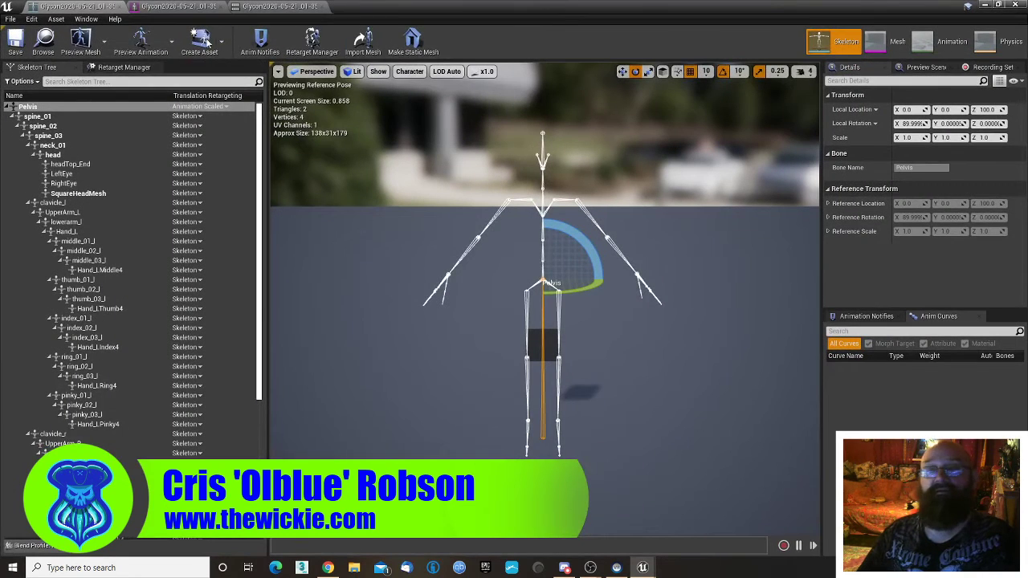
# - Close the skeleton and mesh editor tabs and show the skeleton's retarget settings
pyautogui.middleClick(91, 9)
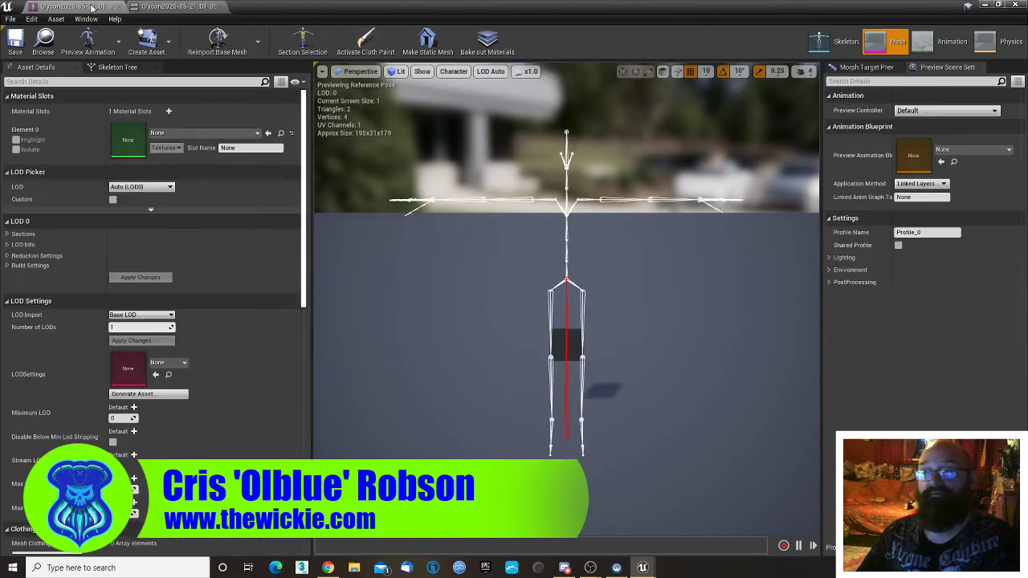
pyautogui.middleClick(92, 7)
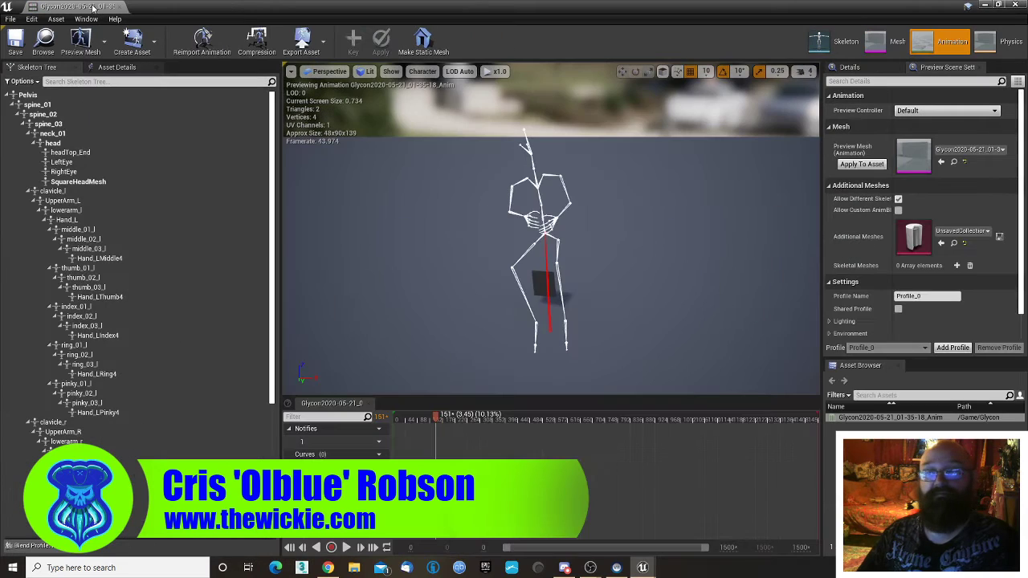
pyautogui.click(819, 41)
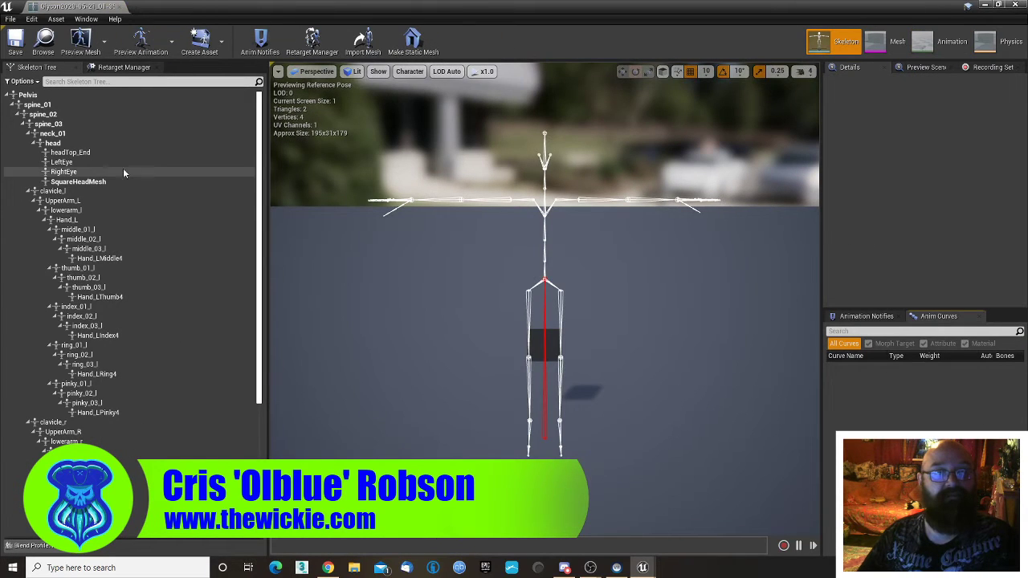
pyautogui.click(122, 66)
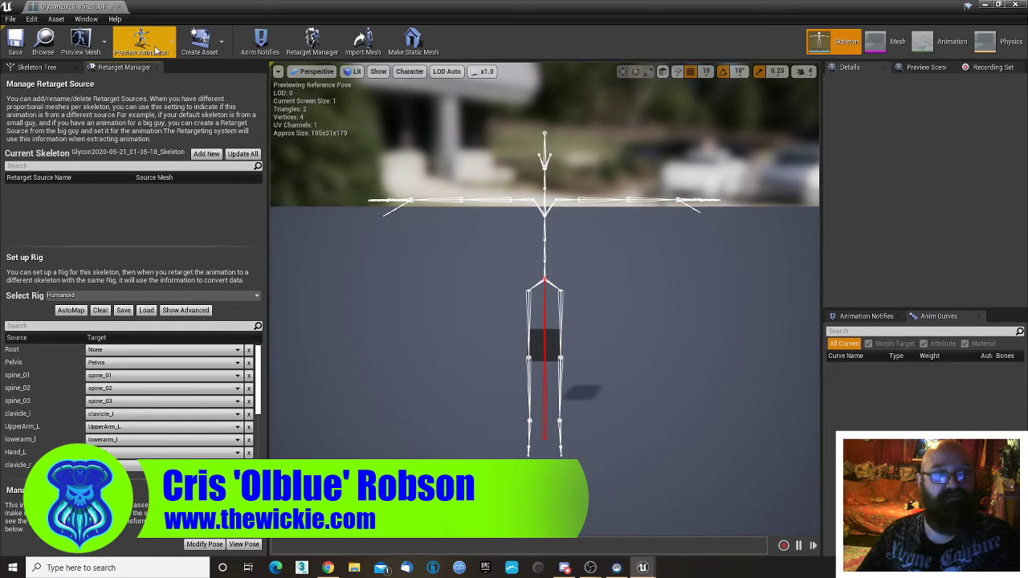
# - Set the preview animation and preview mesh to the Glycon assets, then close the editor
pyautogui.click(141, 41)
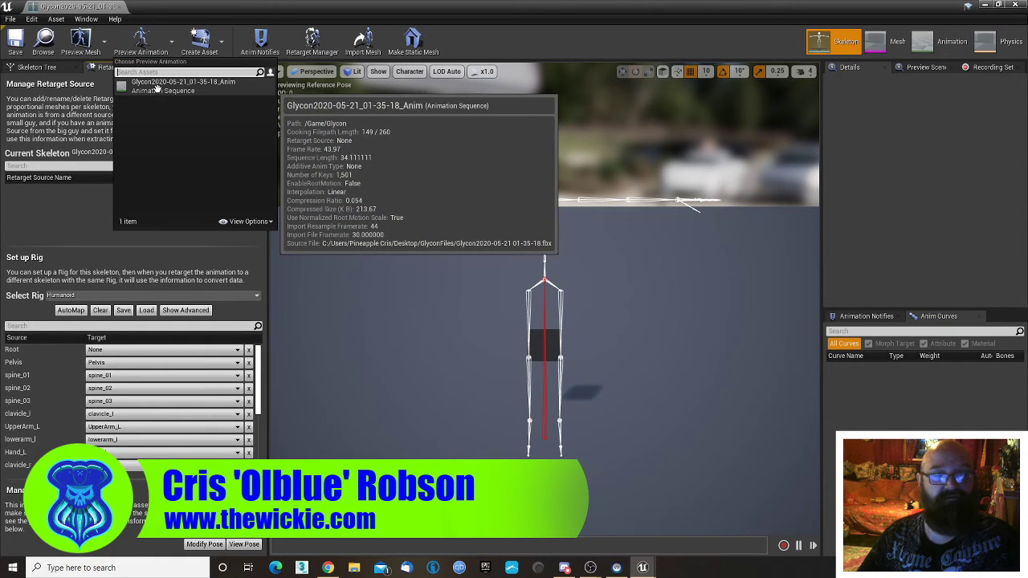
pyautogui.click(158, 89)
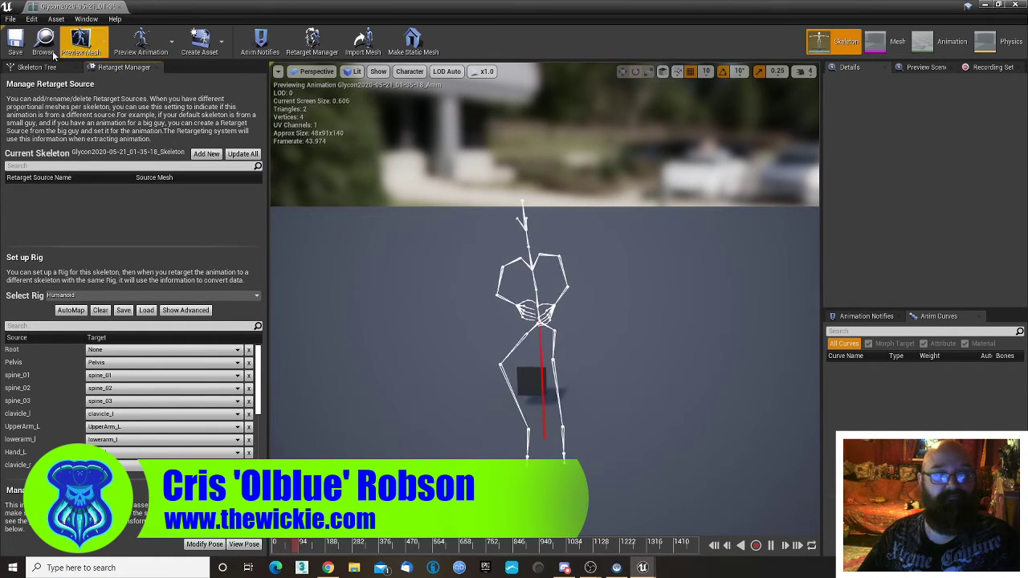
pyautogui.click(87, 49)
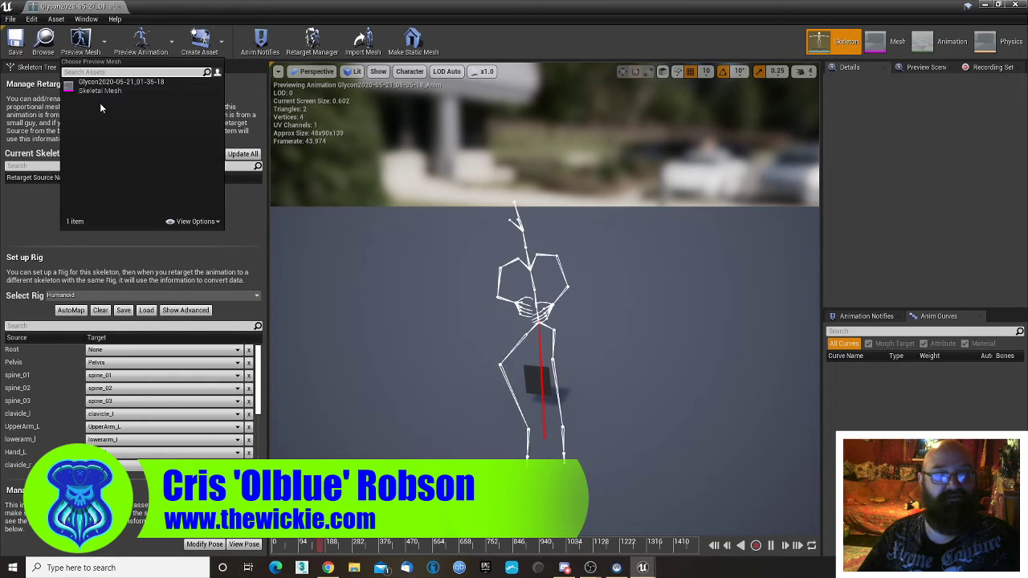
pyautogui.click(102, 90)
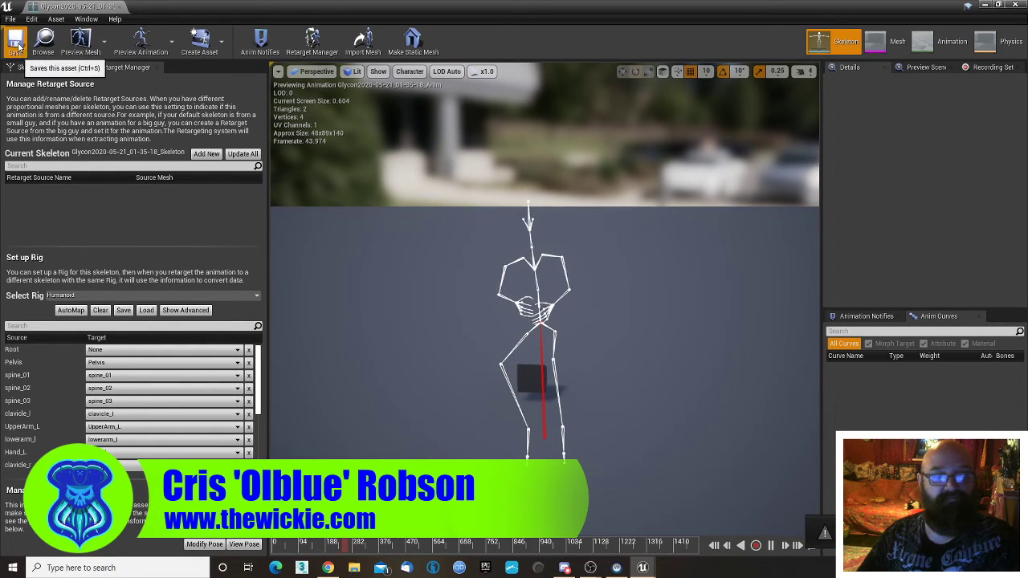
pyautogui.middleClick(71, 7)
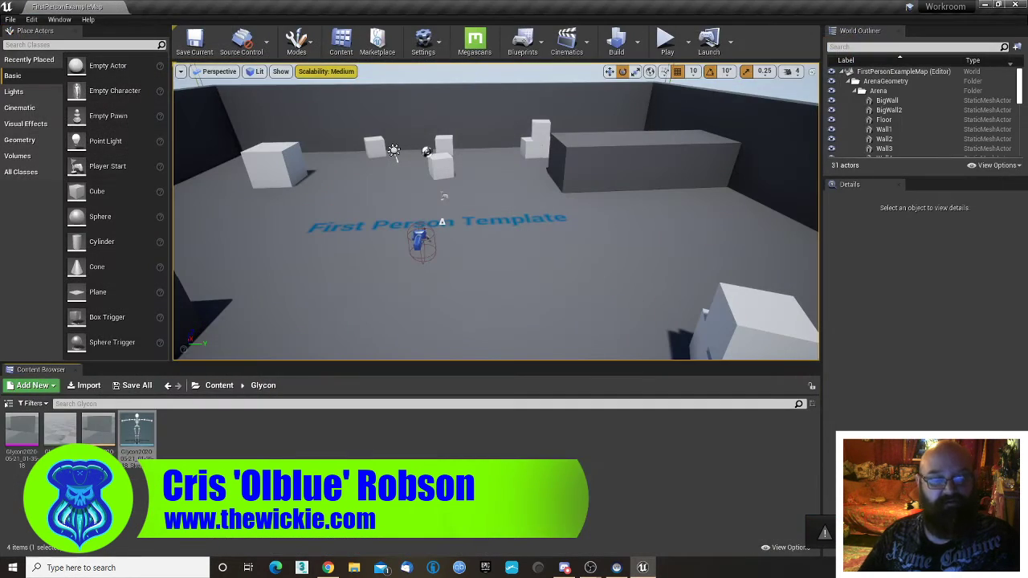
# - Try Retarget to Another Skeleton, cancel, then reopen the Glycon skeleton and view its retarget pose
pyautogui.rightClick(127, 431)
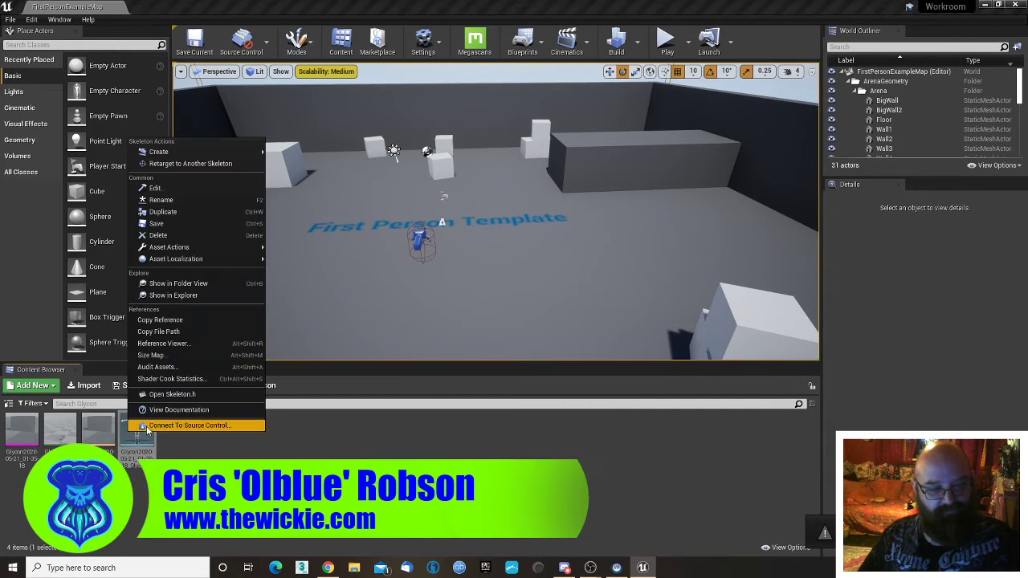
pyautogui.click(179, 165)
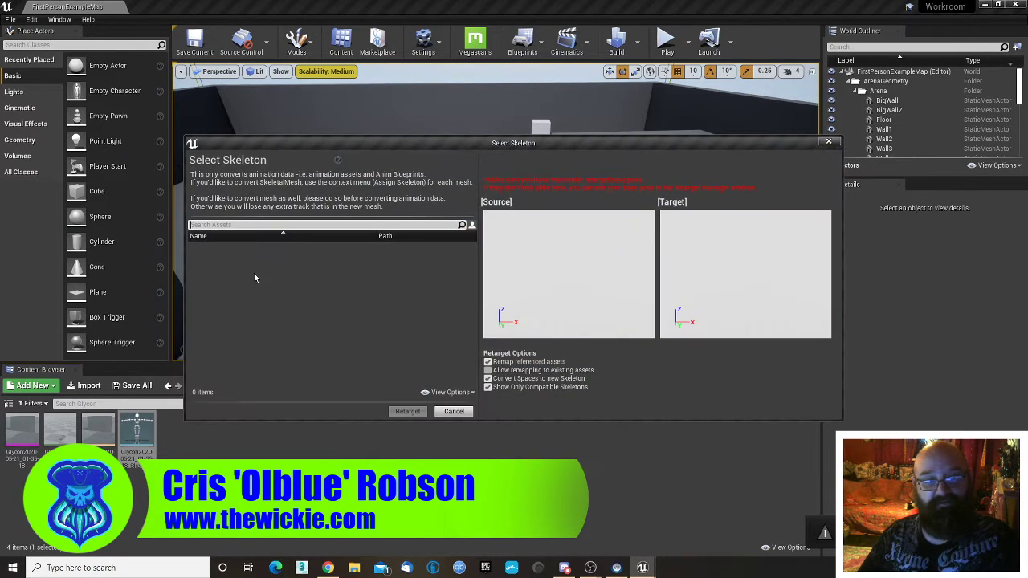
pyautogui.click(453, 411)
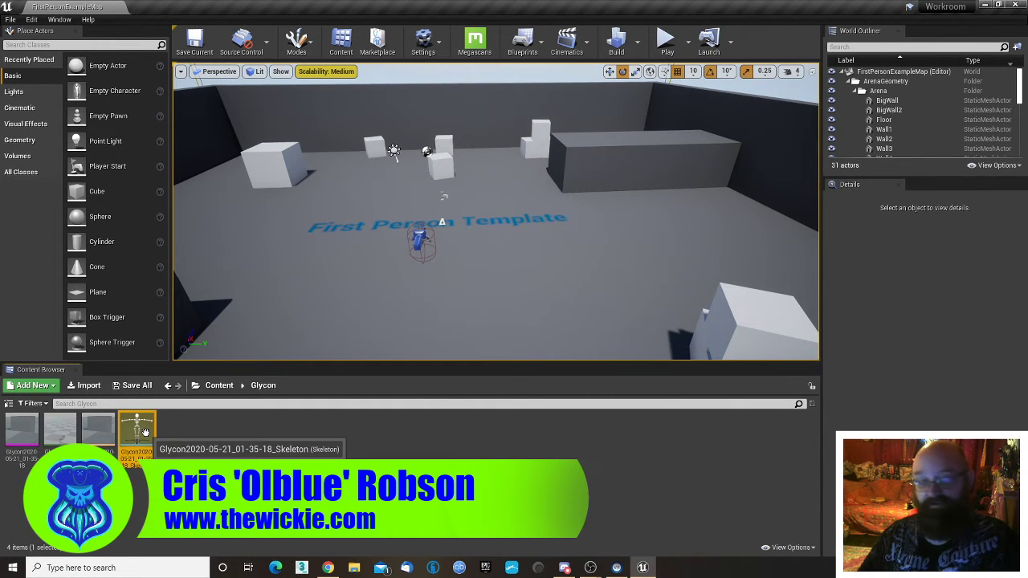
pyautogui.doubleClick(146, 432)
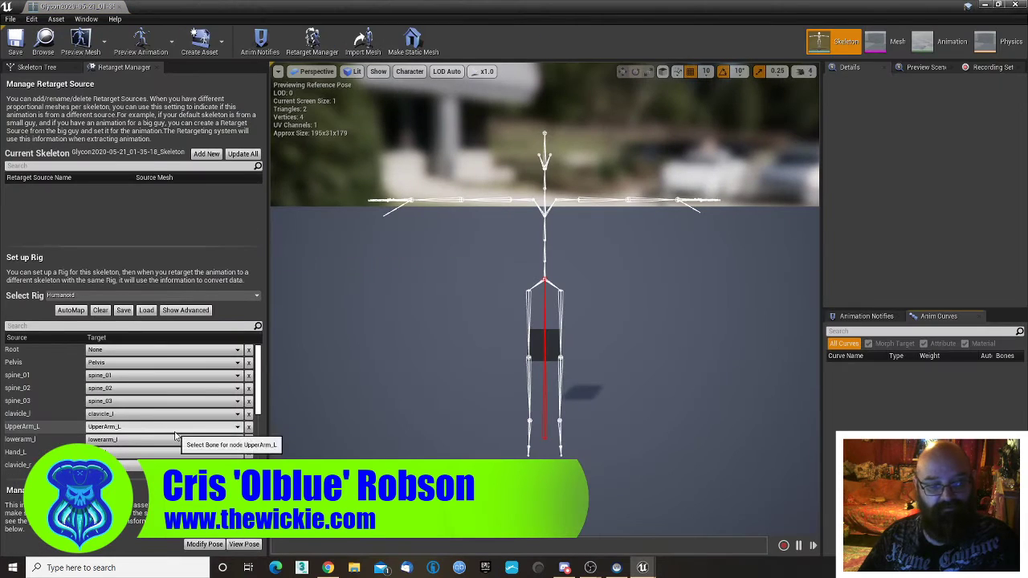
pyautogui.click(243, 545)
# - Set the Glycon skeleton's preview mesh to the Glycon mesh, save, and close its editor
pyautogui.click(242, 544)
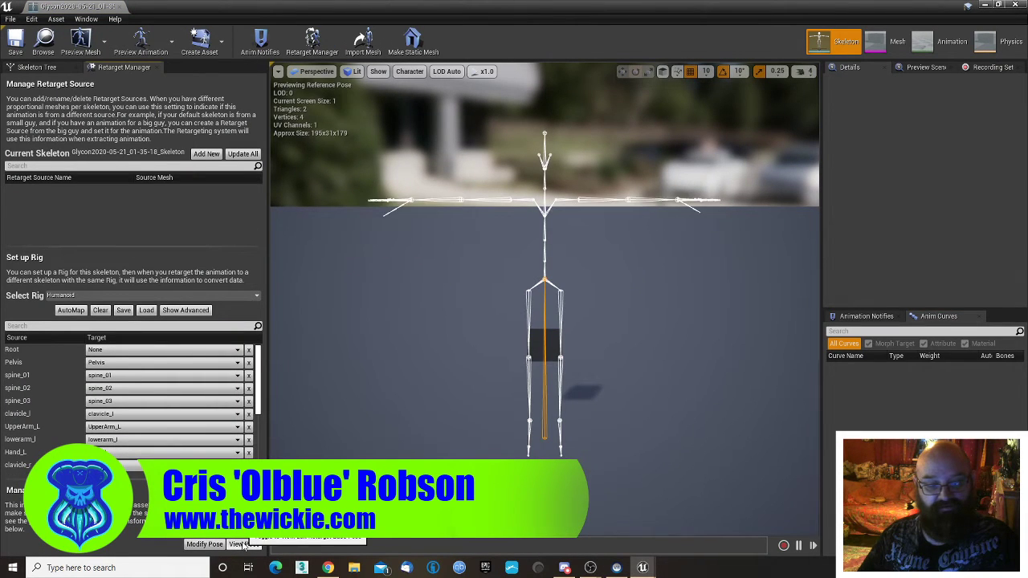
pyautogui.click(243, 545)
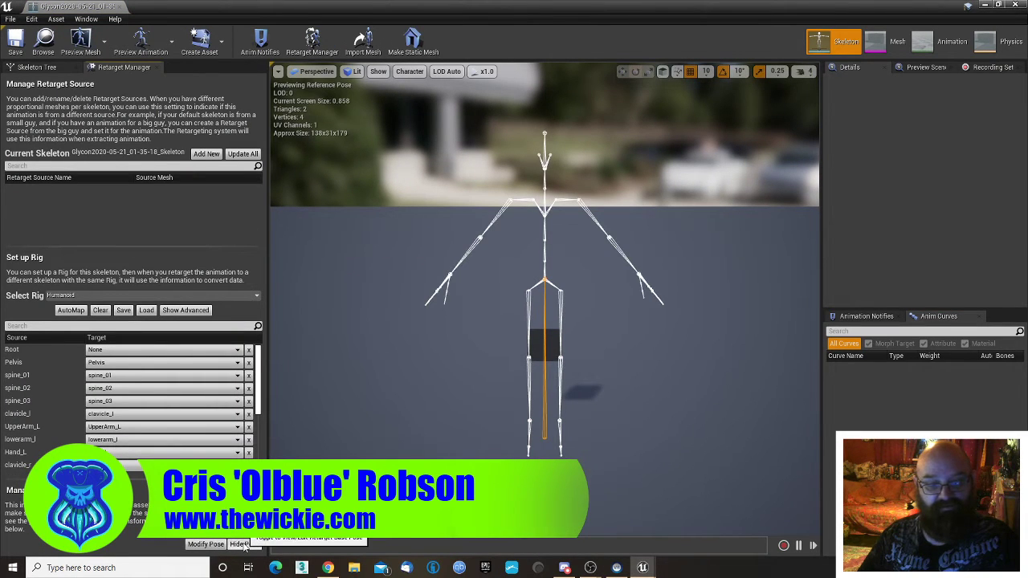
pyautogui.click(102, 45)
pyautogui.click(97, 91)
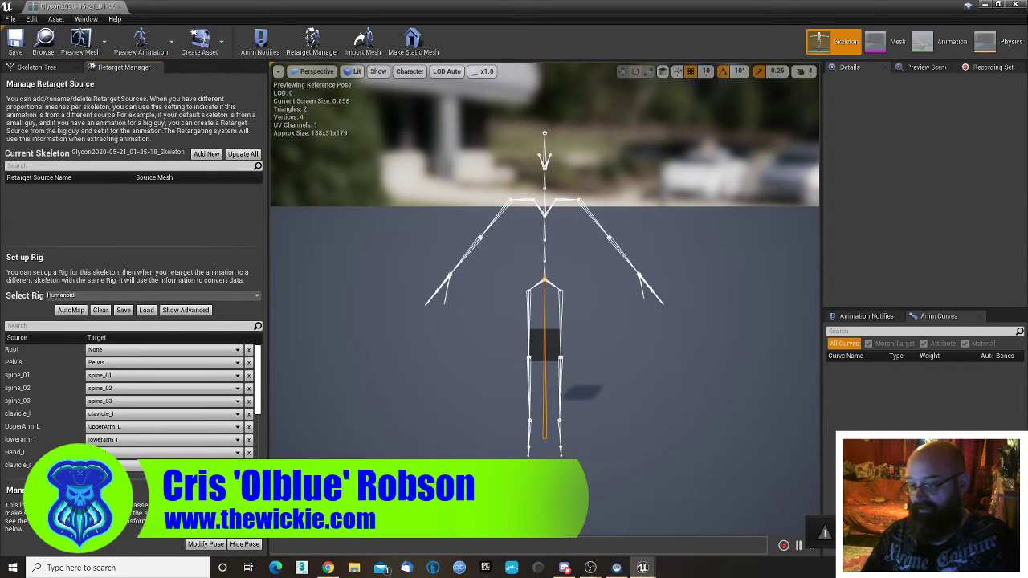
pyautogui.click(25, 44)
pyautogui.click(118, 6)
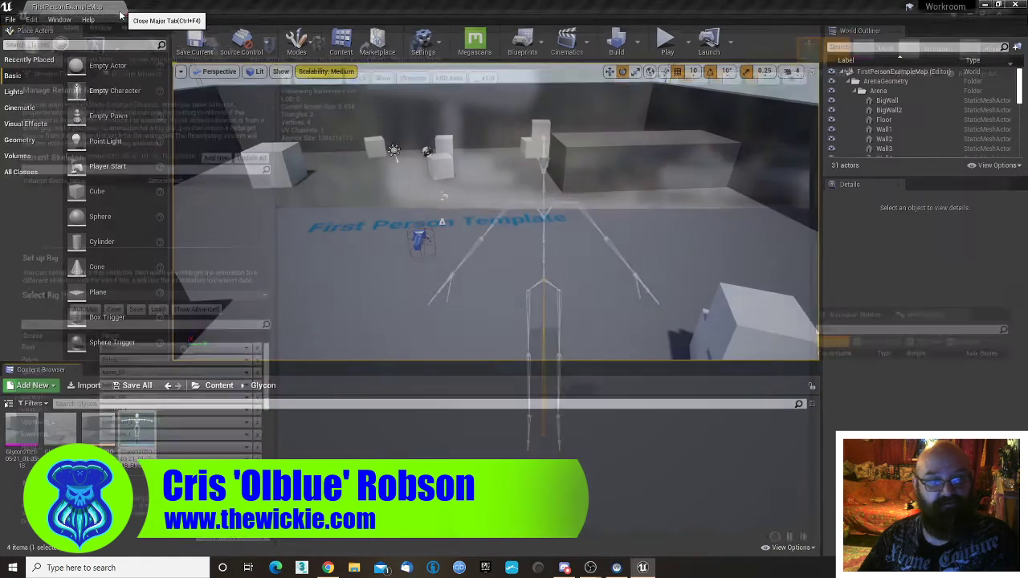
# - Try Retarget to Another Skeleton on the Glycon skeleton, cancel, and return to Content
pyautogui.rightClick(134, 434)
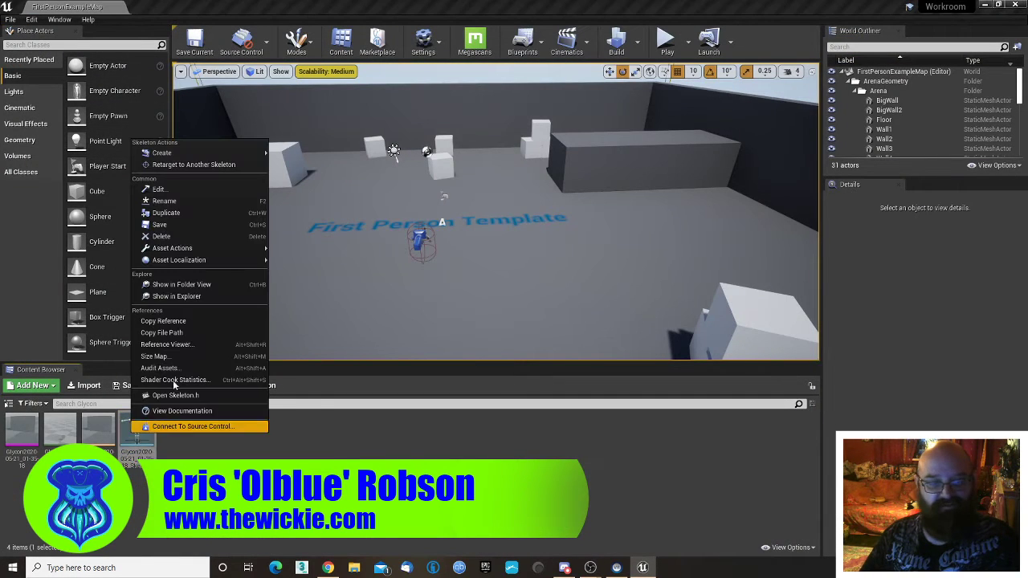
pyautogui.click(205, 166)
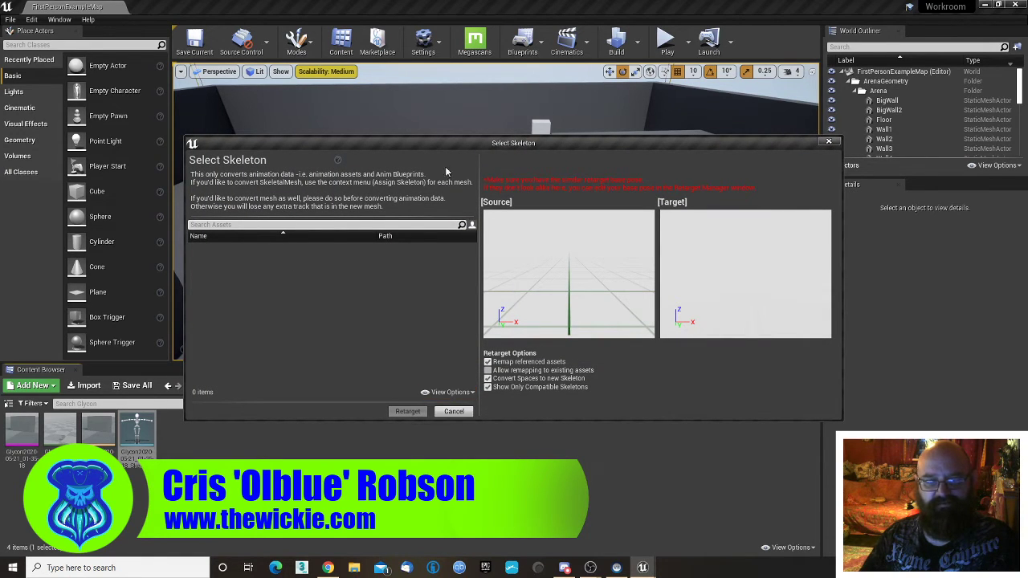
pyautogui.click(831, 142)
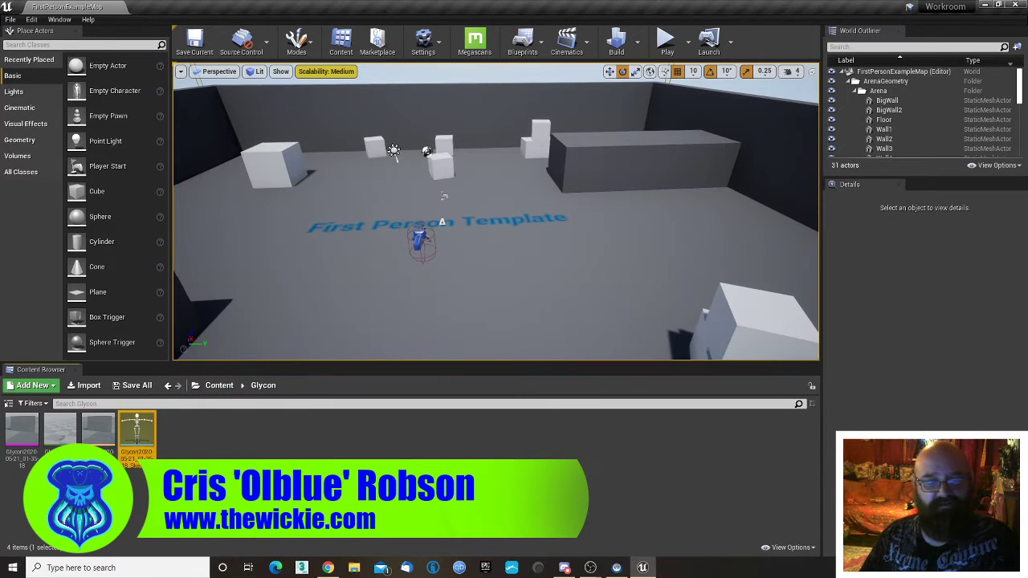
pyautogui.click(217, 386)
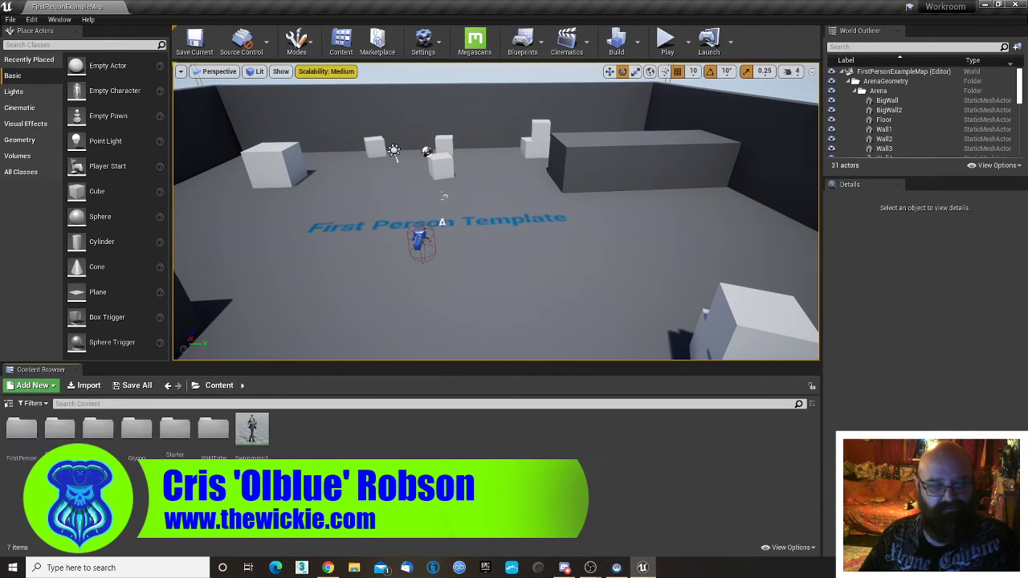
# - In WildTribe > Meshes, assign the Humanoid rig to SK_UE_SkeletonMKT and save
pyautogui.doubleClick(213, 428)
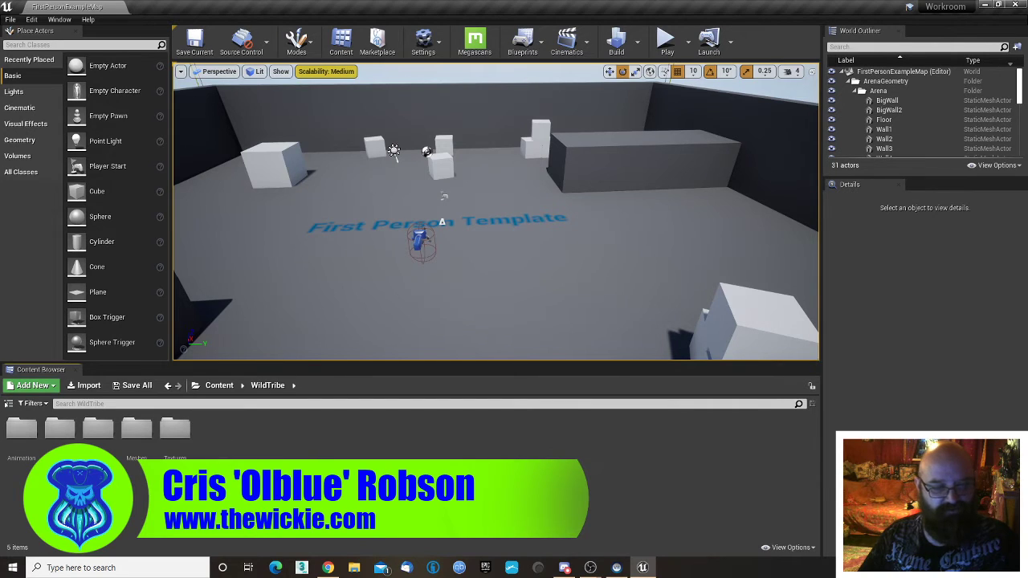
pyautogui.doubleClick(22, 428)
pyautogui.hotkey('alt', 'Left')
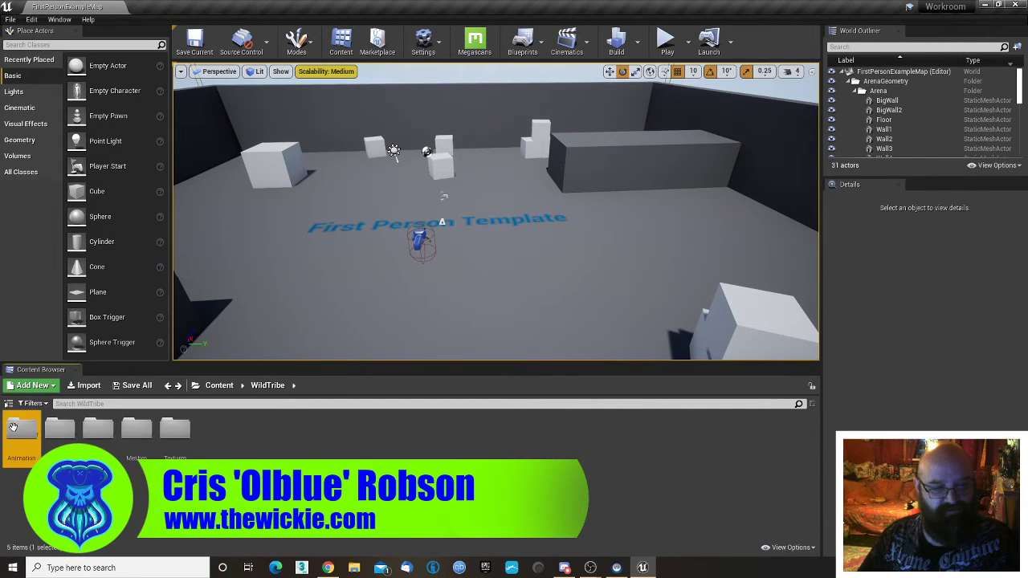
pyautogui.doubleClick(136, 428)
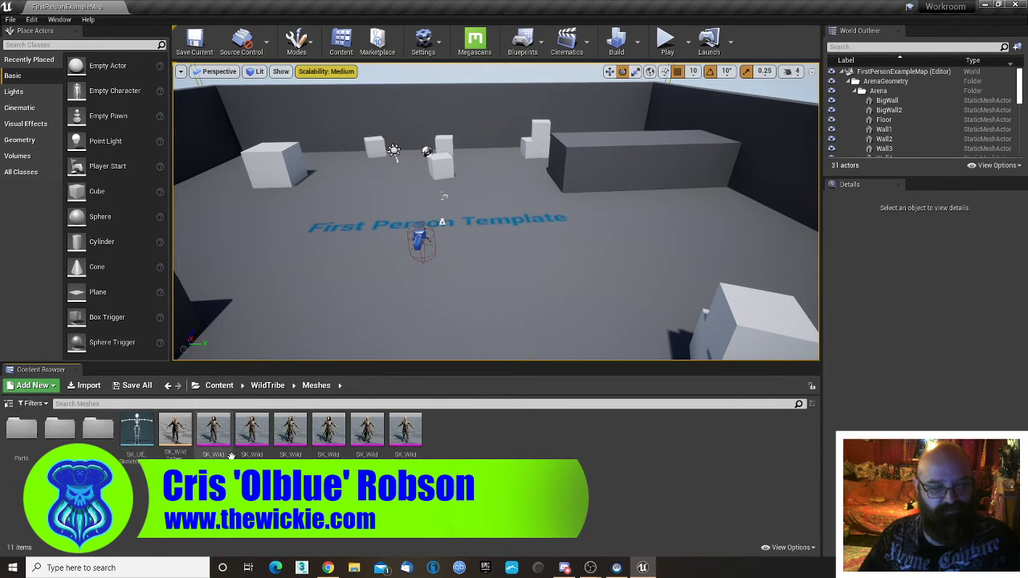
pyautogui.doubleClick(146, 438)
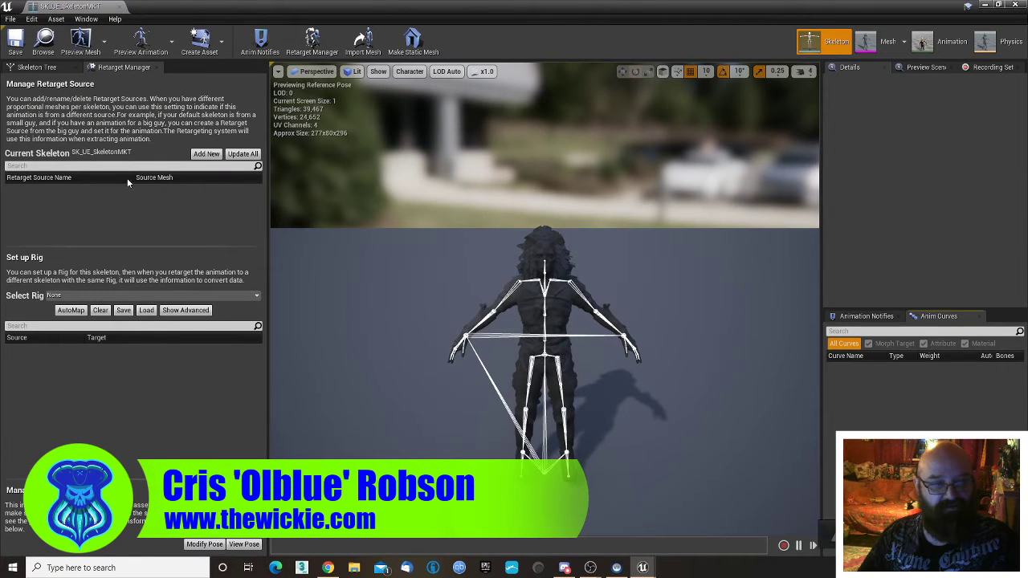
pyautogui.click(107, 296)
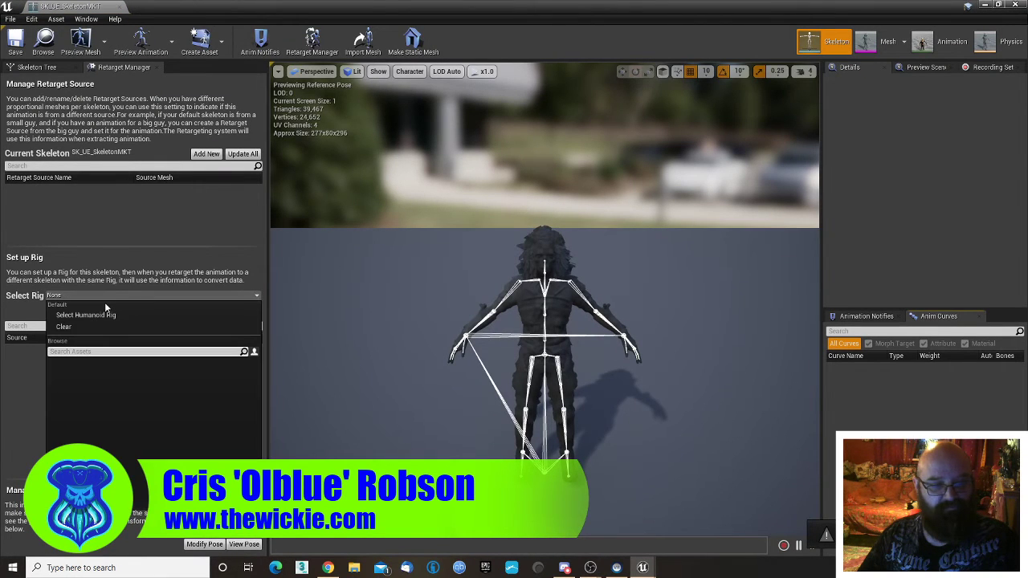
pyautogui.click(110, 316)
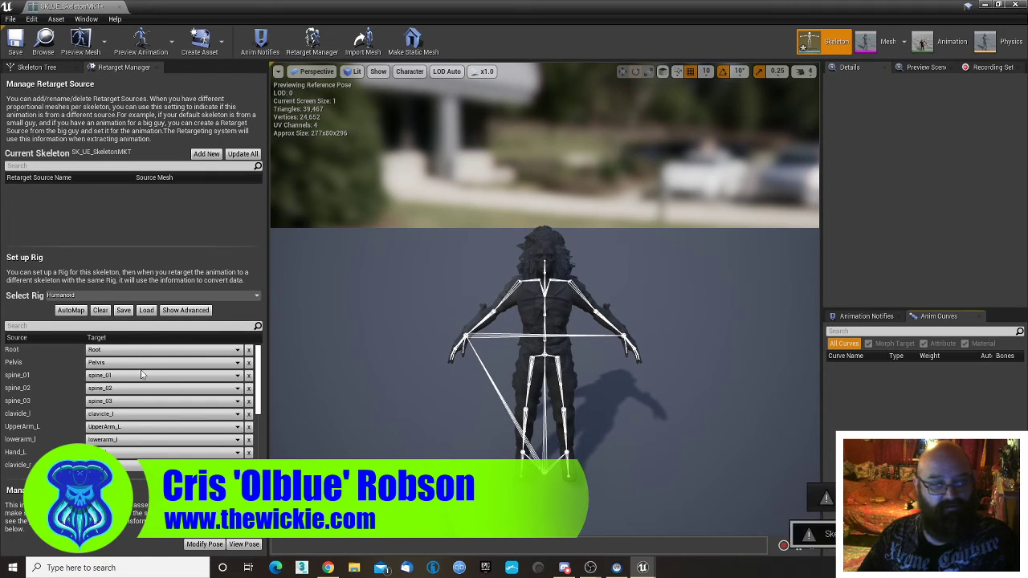
pyautogui.click(17, 43)
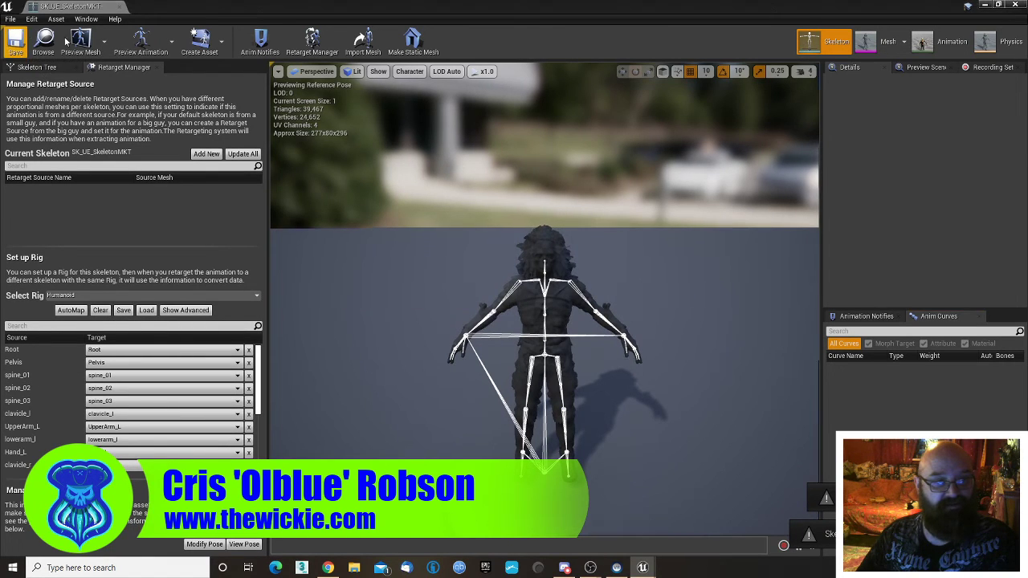
# - Set SK_UE_SkeletonMKT's preview mesh to SK_WildTribes_SetA, save, and close the editor
pyautogui.click(80, 42)
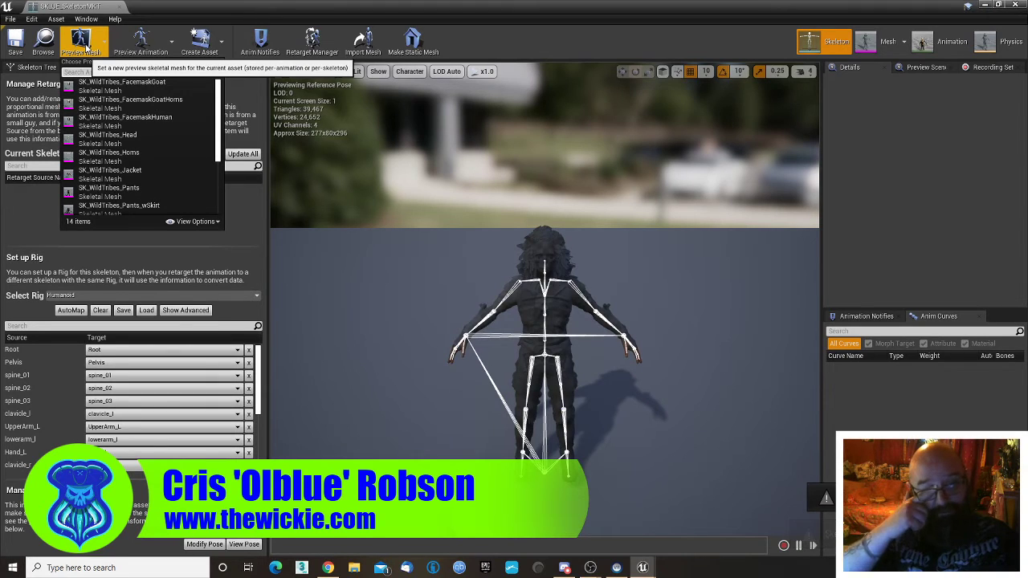
pyautogui.click(94, 83)
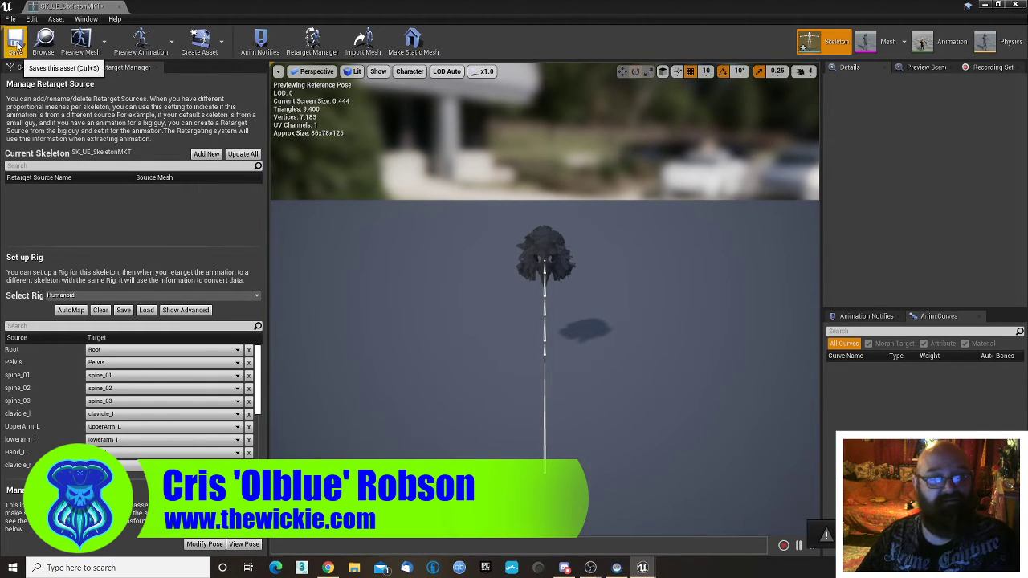
pyautogui.click(72, 50)
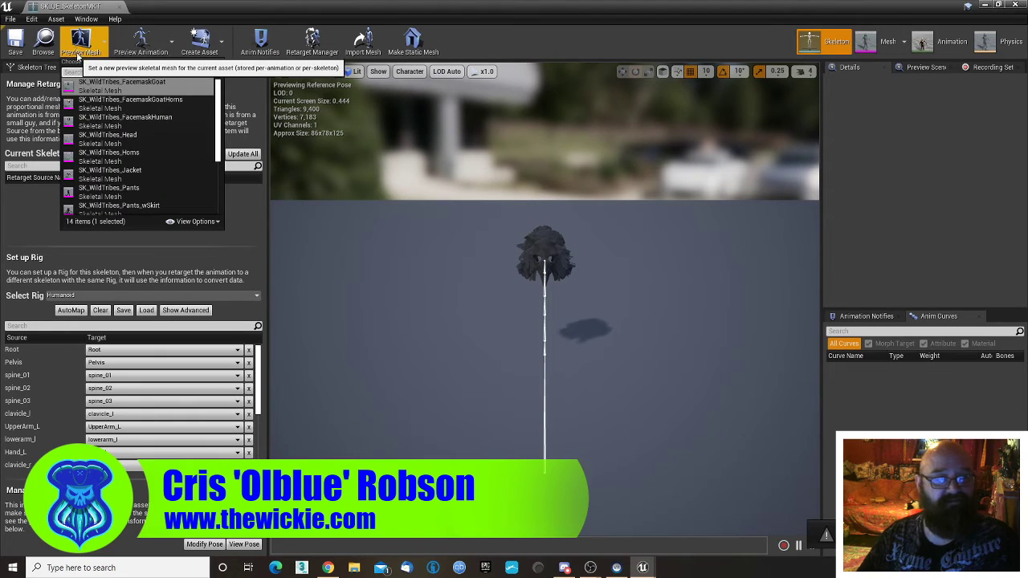
pyautogui.scroll(-3, 107, 120)
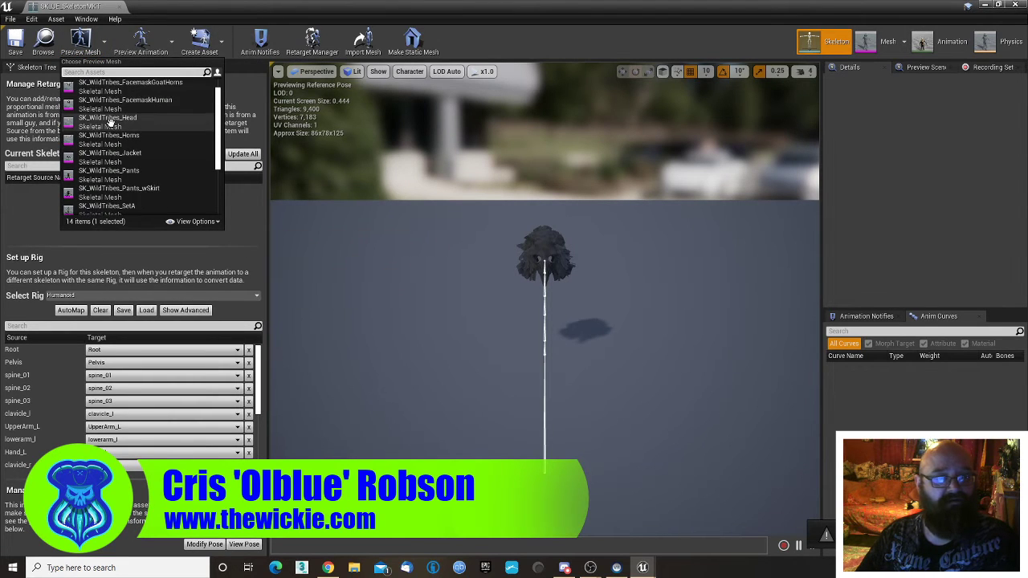
pyautogui.click(101, 163)
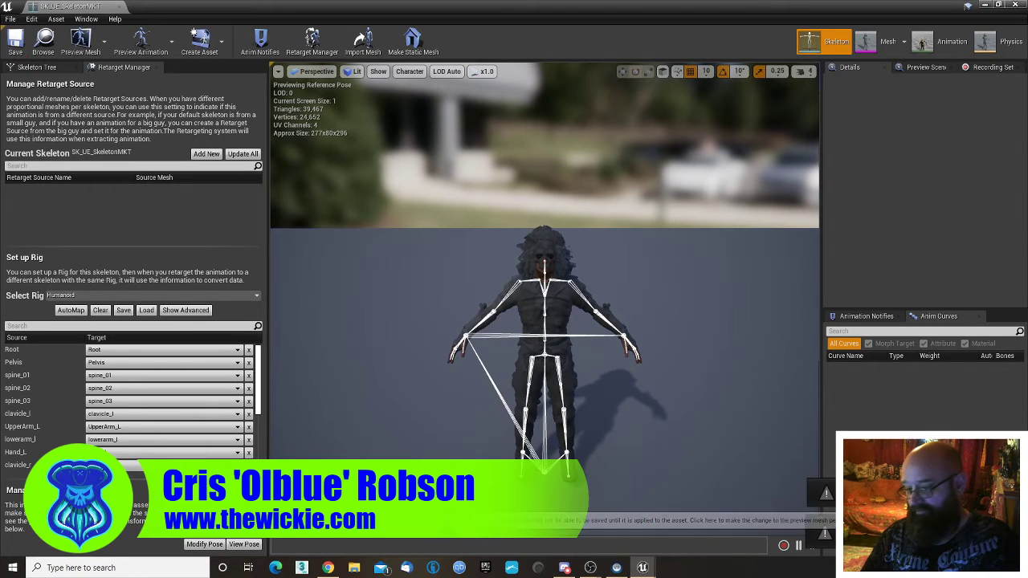
pyautogui.click(15, 44)
pyautogui.middleClick(48, 7)
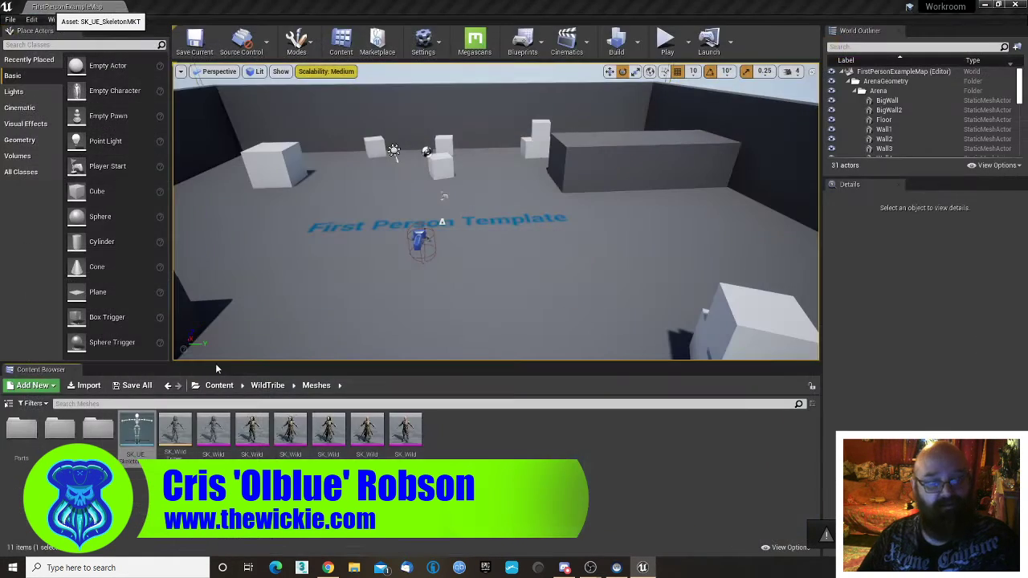
# - From the Glycon folder, retarget the Glycon skeleton's assets onto SK_UE_SkeletonMKT
pyautogui.hotkey('alt', 'Left')
pyautogui.hotkey('alt', 'Left')
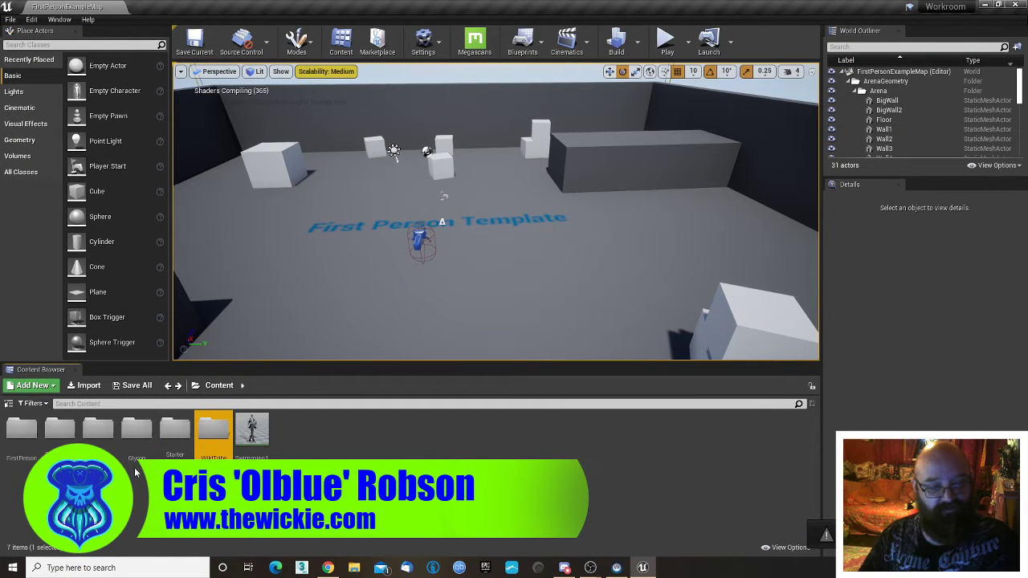
pyautogui.doubleClick(136, 430)
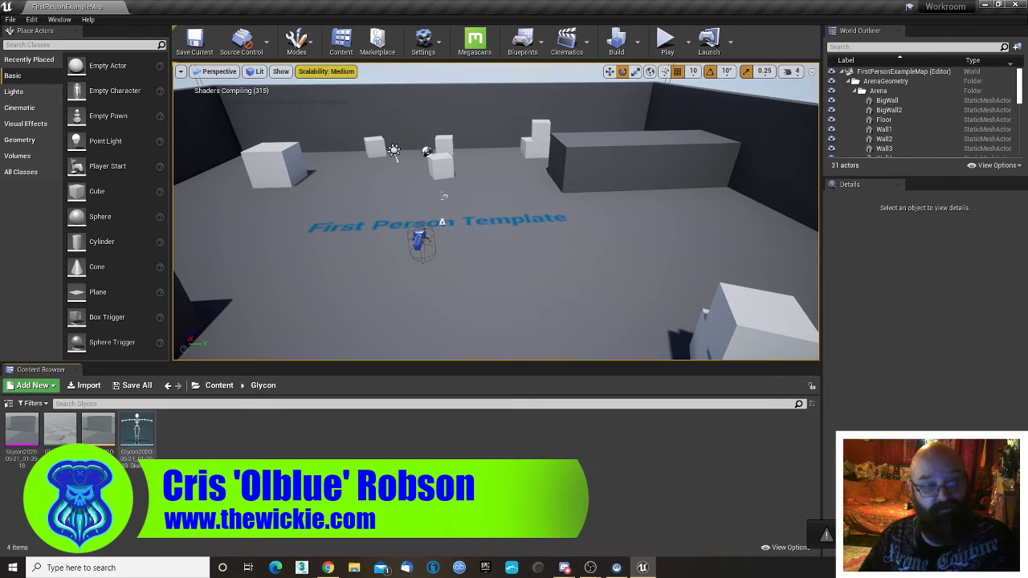
pyautogui.rightClick(143, 440)
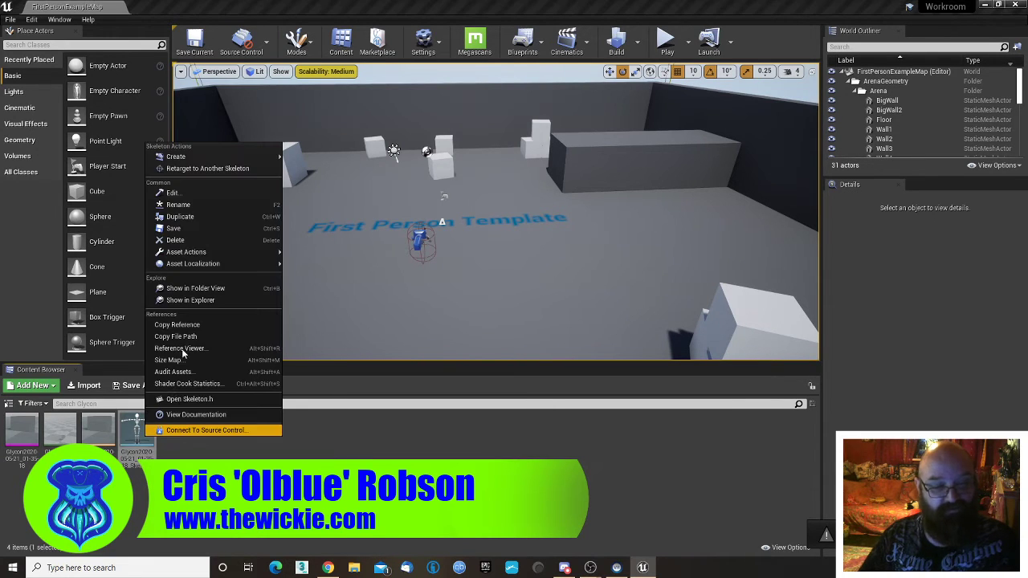
pyautogui.click(193, 169)
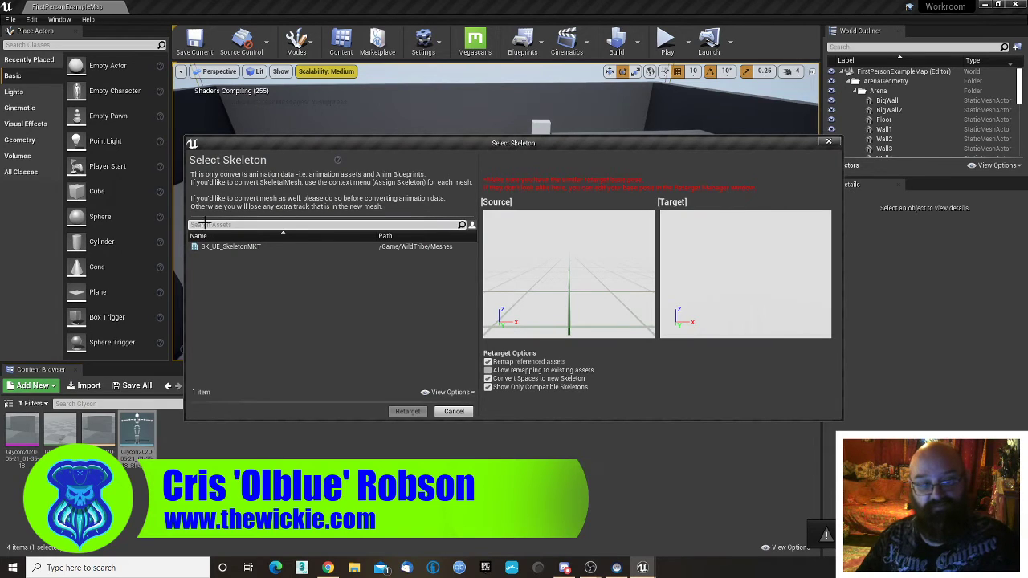
pyautogui.click(209, 246)
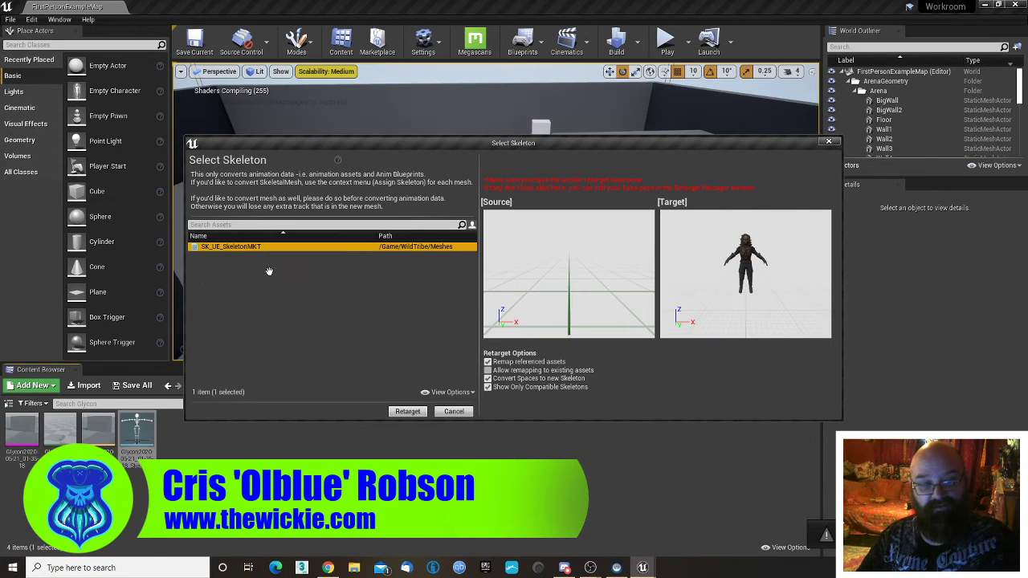
pyautogui.click(407, 411)
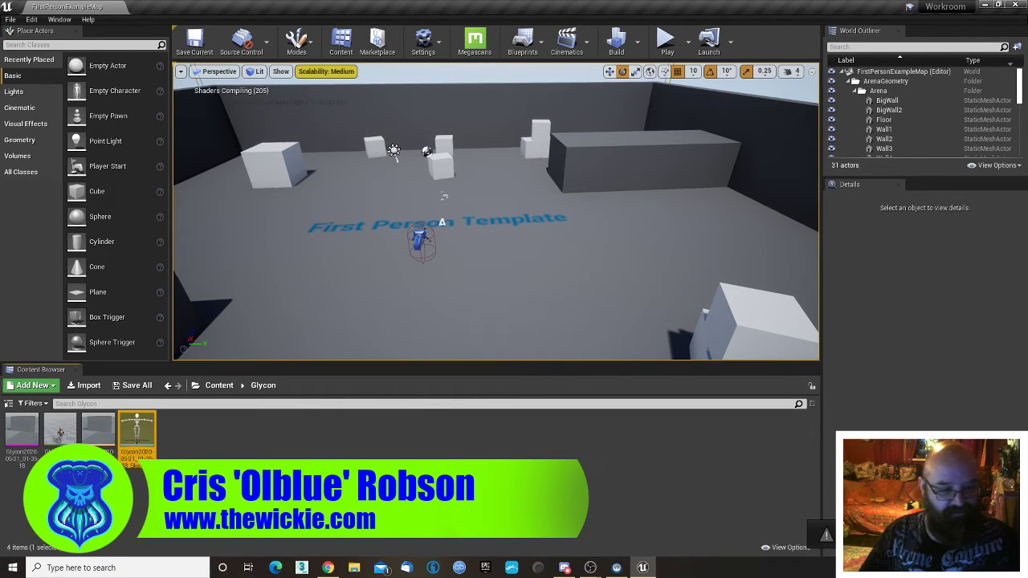
# - Open the retargeted Glycon animation and hide the bone overlay on the character
pyautogui.doubleClick(59, 434)
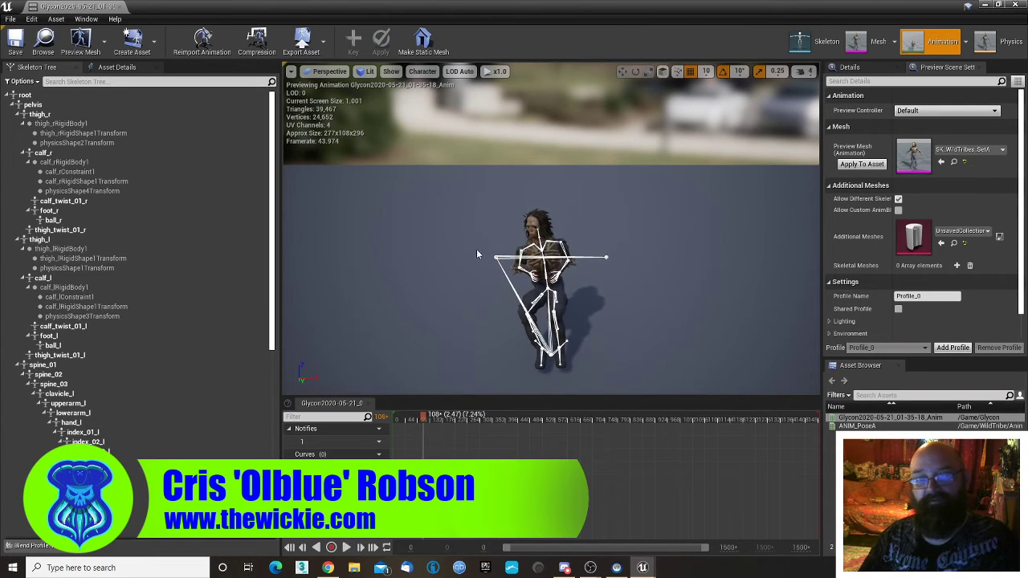
pyautogui.click(422, 72)
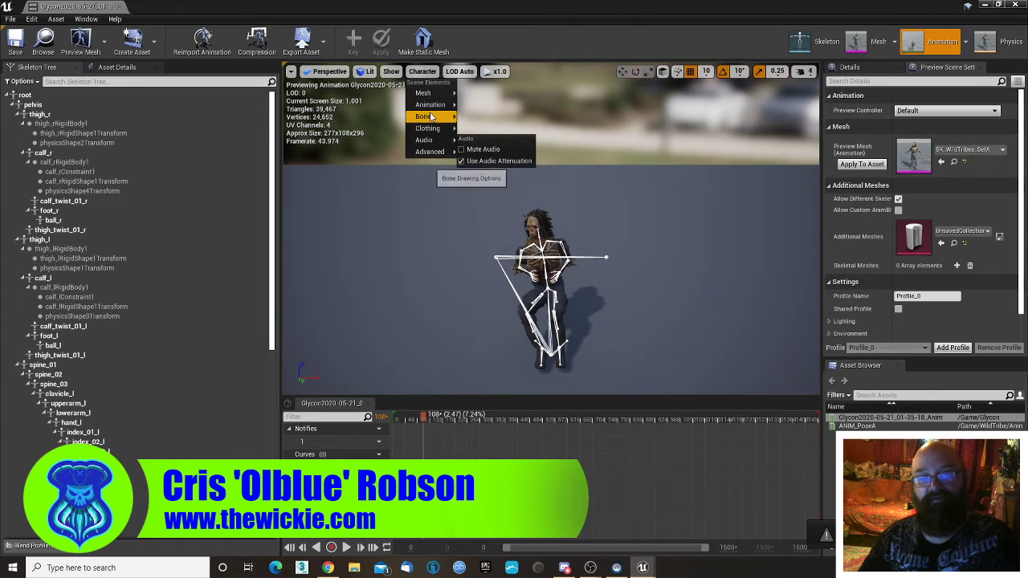
pyautogui.moveTo(432, 118)
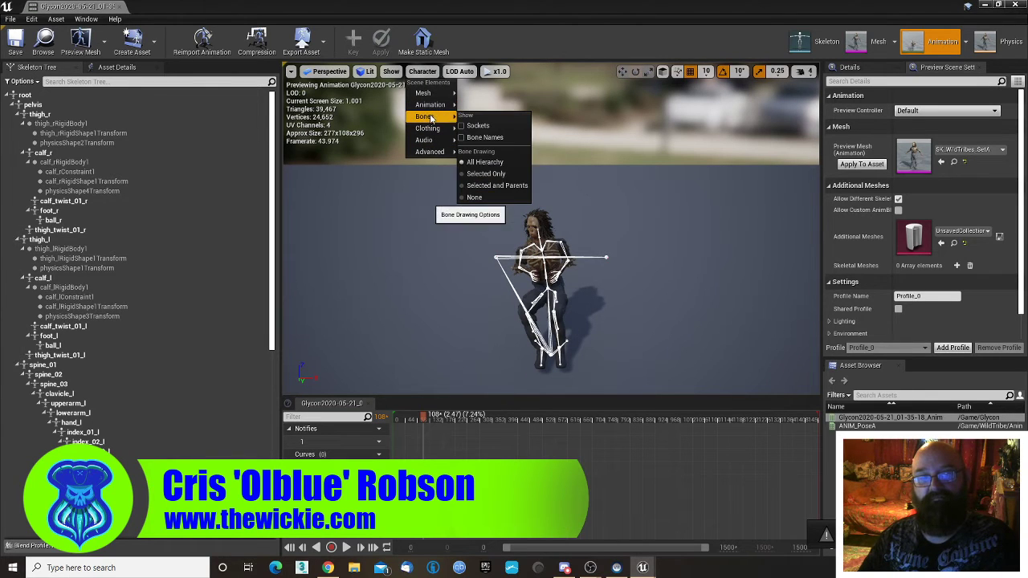
pyautogui.click(475, 197)
# - Play the animation on the WildTribes character, viewing it from several angles, then close the editor
pyautogui.keyDown('alt'); pyautogui.moveTo(478, 320); pyautogui.dragTo(534, 345); pyautogui.keyUp('alt')
pyautogui.scroll(4, 495, 279)
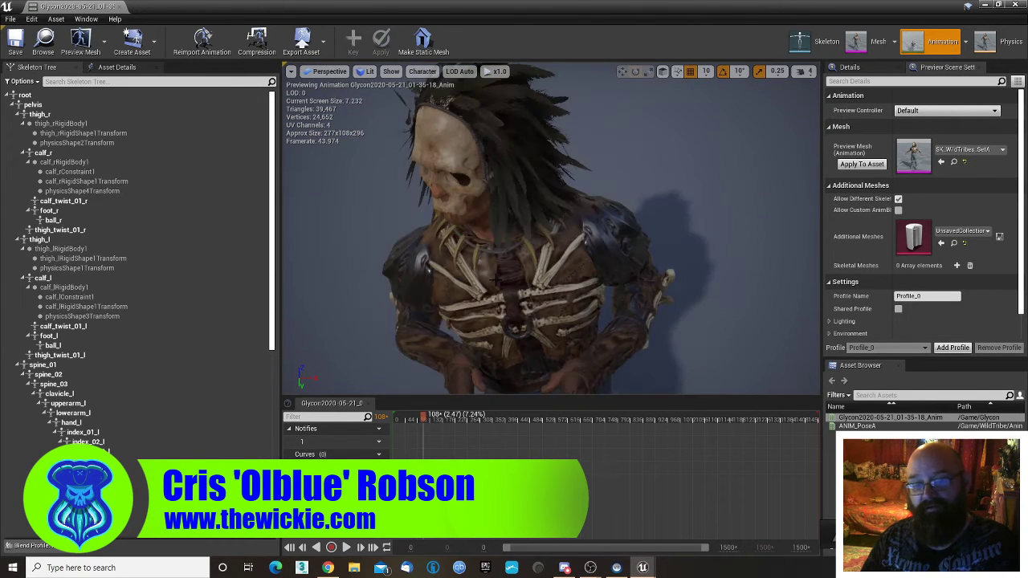
pyautogui.scroll(-1, 495, 279)
pyautogui.scroll(1, 495, 280)
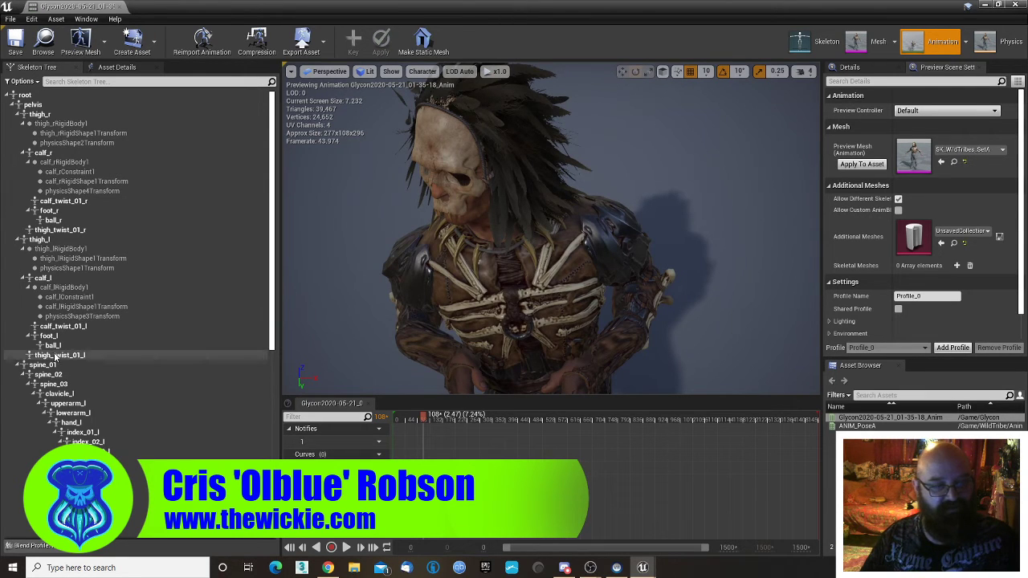
pyautogui.scroll(-4, 361, 301)
pyautogui.moveTo(694, 336)
pyautogui.keyDown('alt'); pyautogui.mouseDown()
pyautogui.moveTo(562, 257)
pyautogui.moveTo(706, 333)
pyautogui.mouseUp(); pyautogui.keyUp('alt')
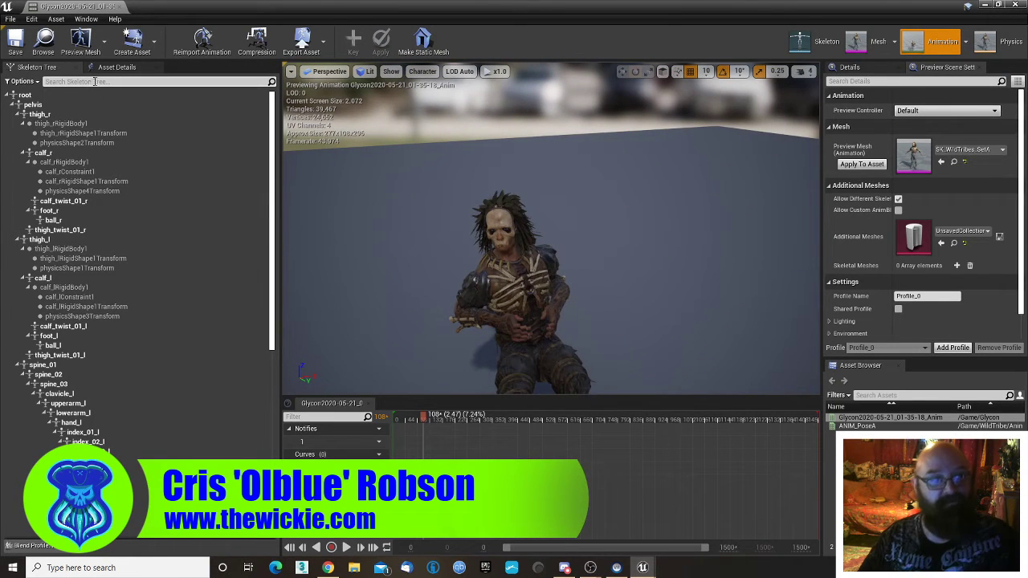
pyautogui.press('space')
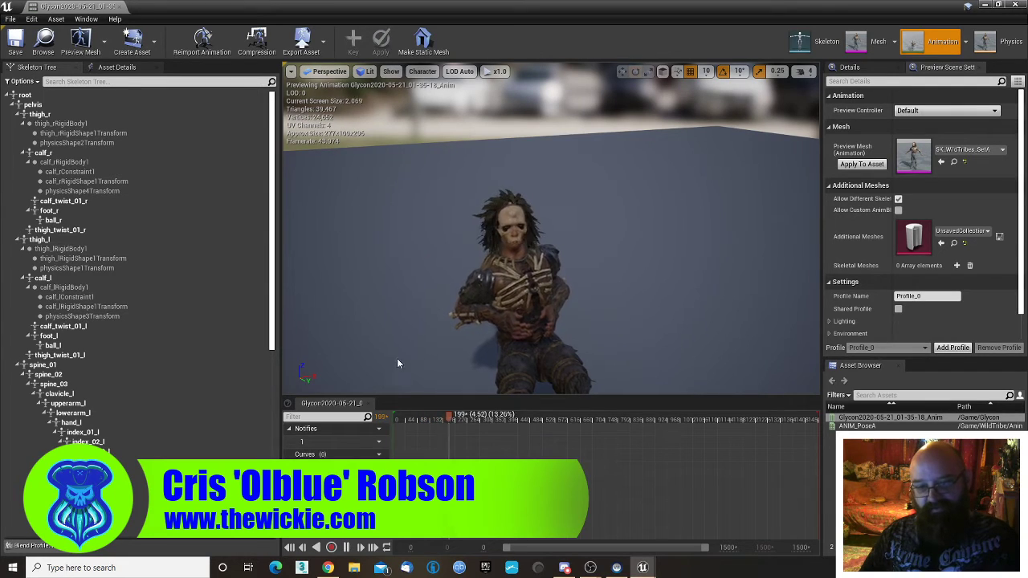
pyautogui.keyDown('alt'); pyautogui.moveTo(397, 358); pyautogui.dragTo(595, 255); pyautogui.keyUp('alt')
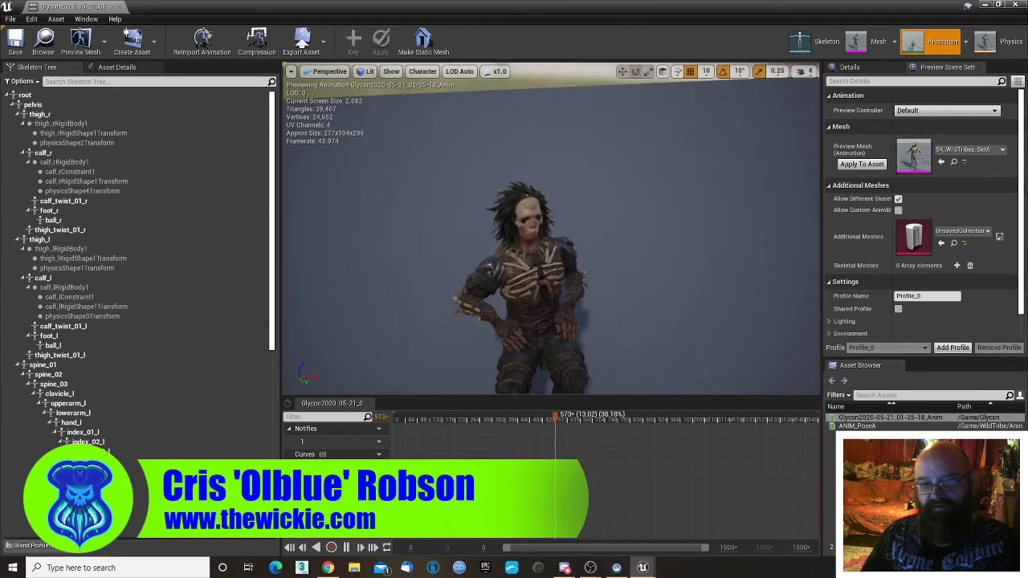
pyautogui.click(120, 7)
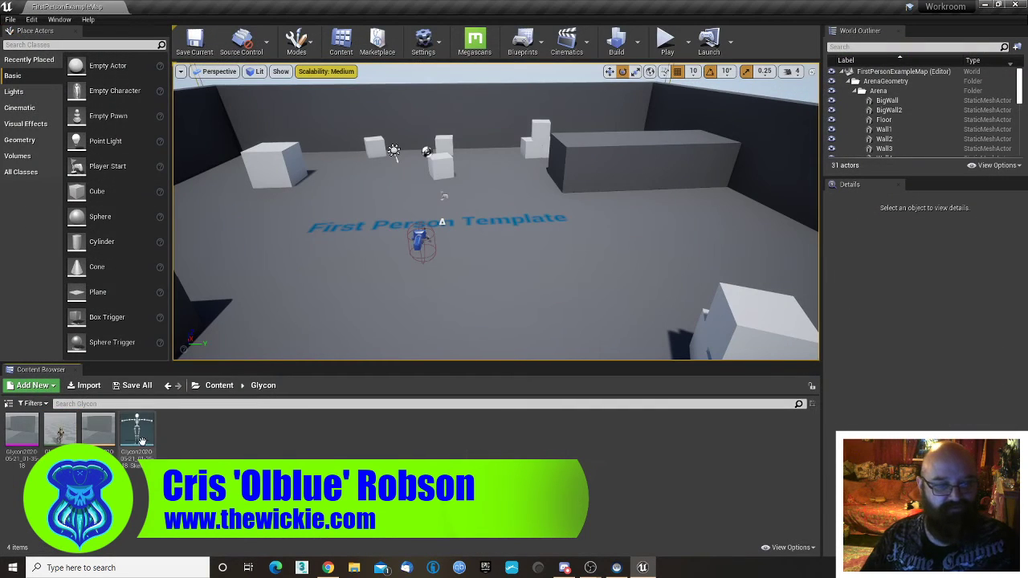
# - Duplicate the Glycon animation retargeted to the Glycon skeleton and open the new copy
pyautogui.doubleClick(141, 441)
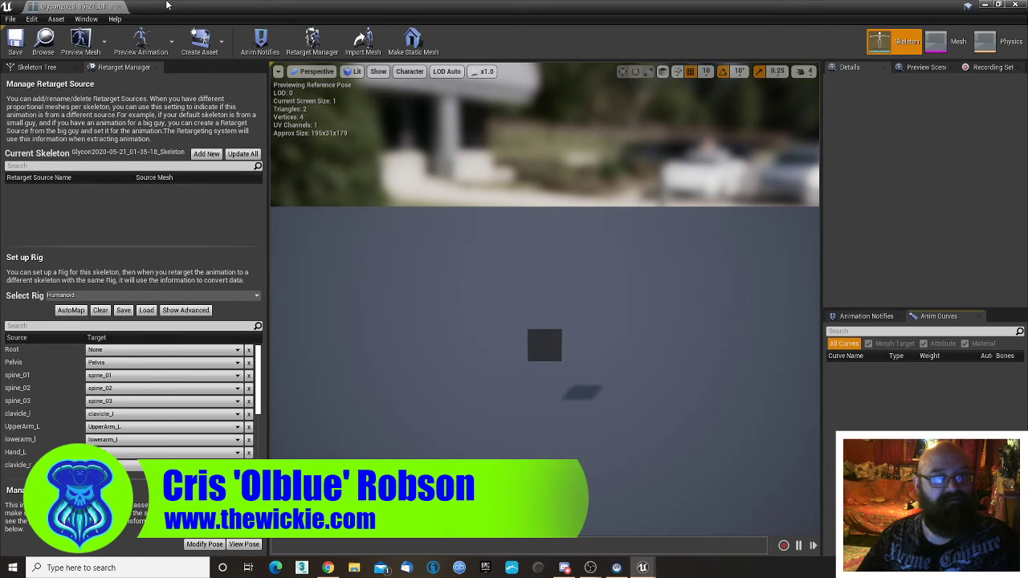
pyautogui.click(116, 5)
pyautogui.rightClick(58, 438)
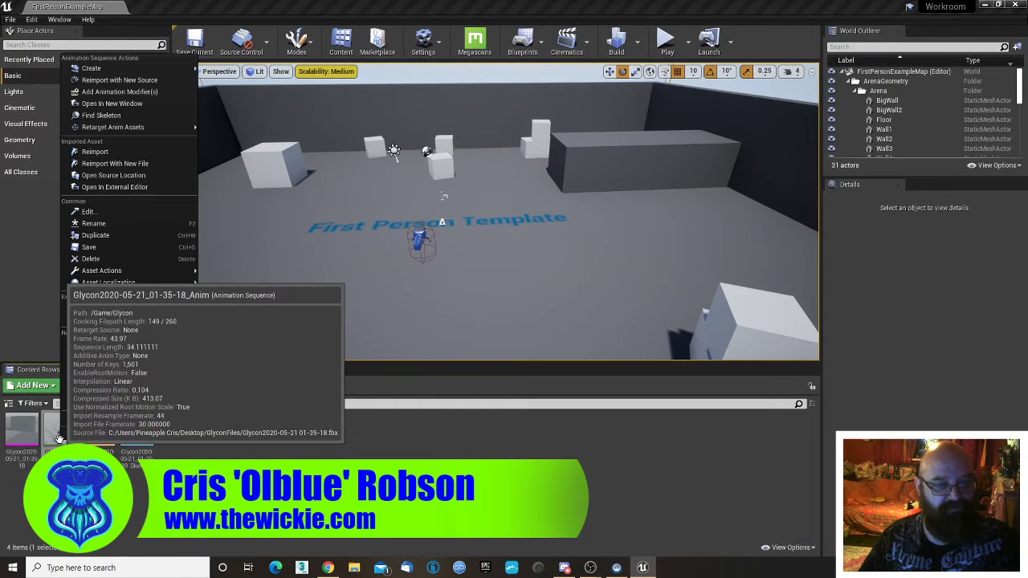
pyautogui.moveTo(155, 130)
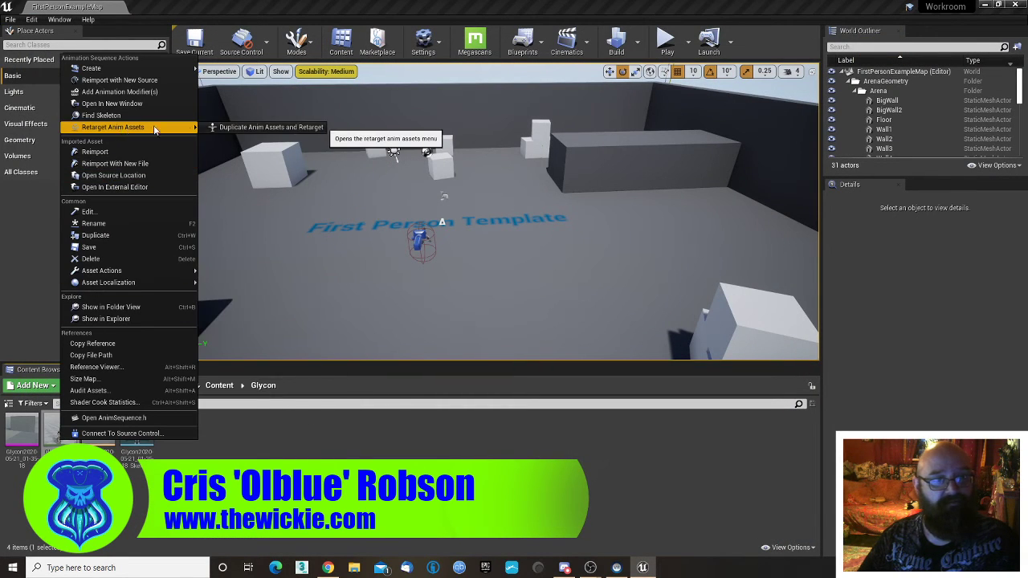
pyautogui.click(269, 126)
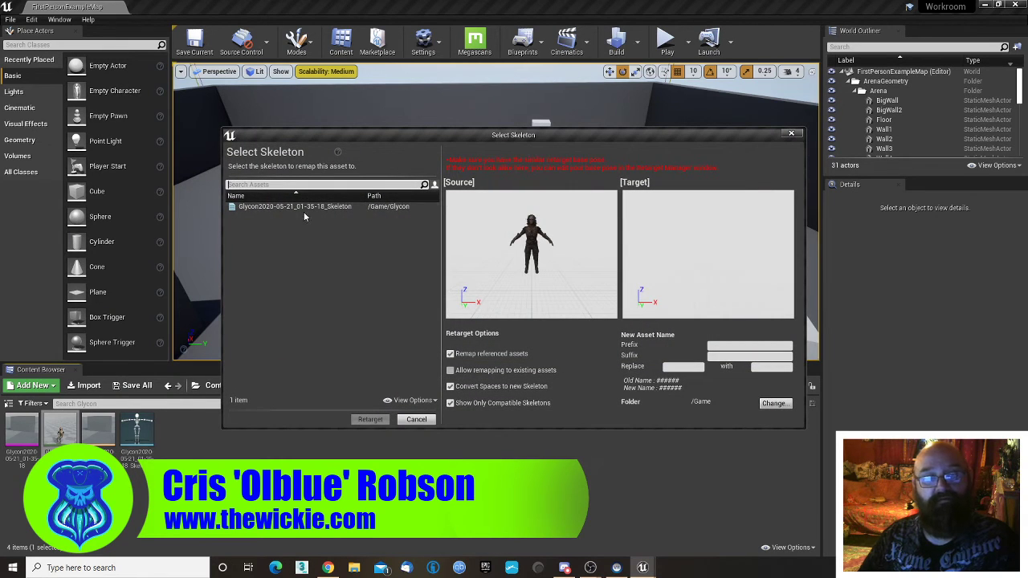
pyautogui.click(303, 210)
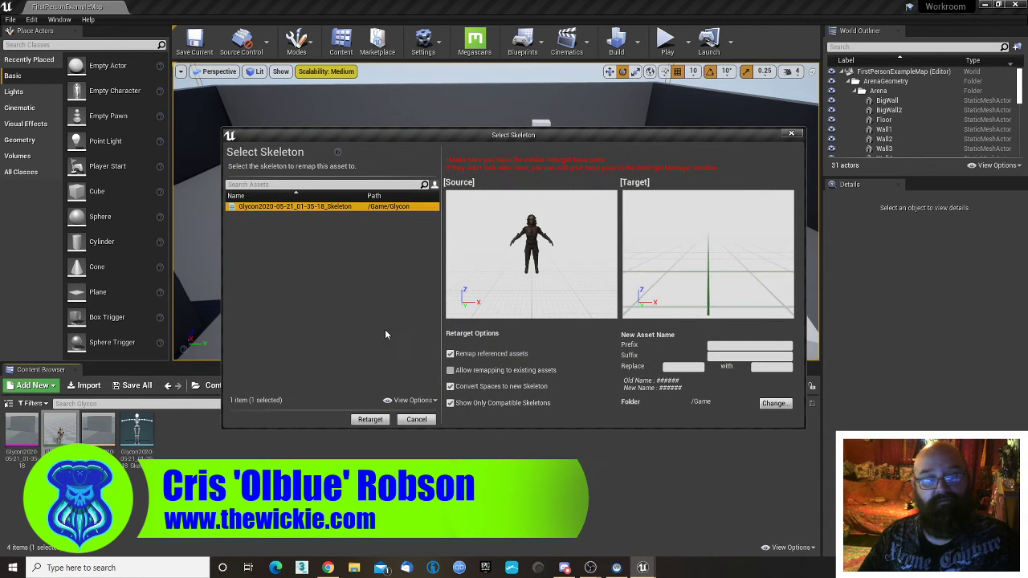
pyautogui.click(370, 420)
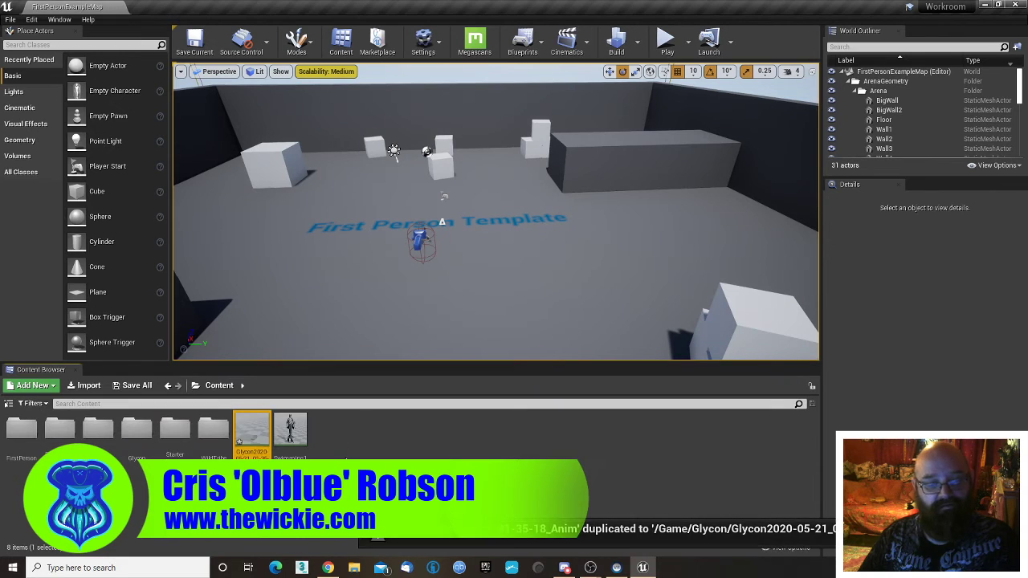
pyautogui.click(246, 437)
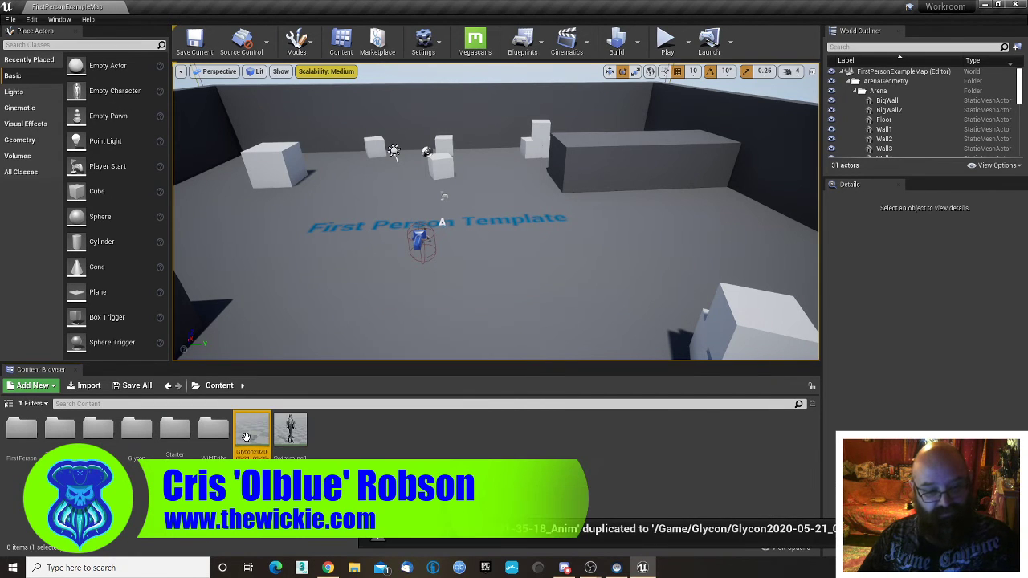
pyautogui.doubleClick(246, 437)
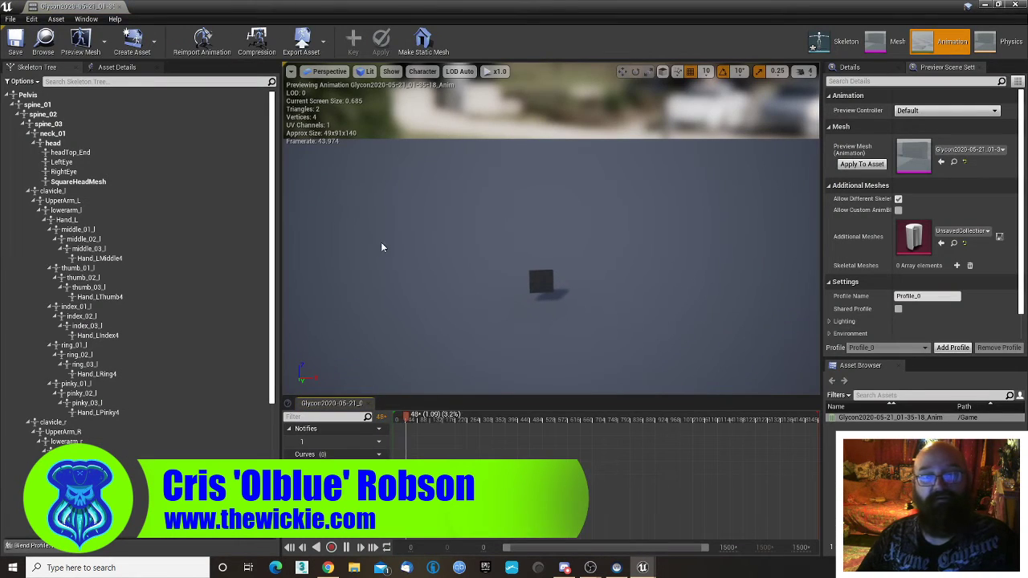
# - Show all bones in the preview and display the translation retargeting options in the skeleton tree
pyautogui.click(422, 71)
pyautogui.moveTo(434, 117)
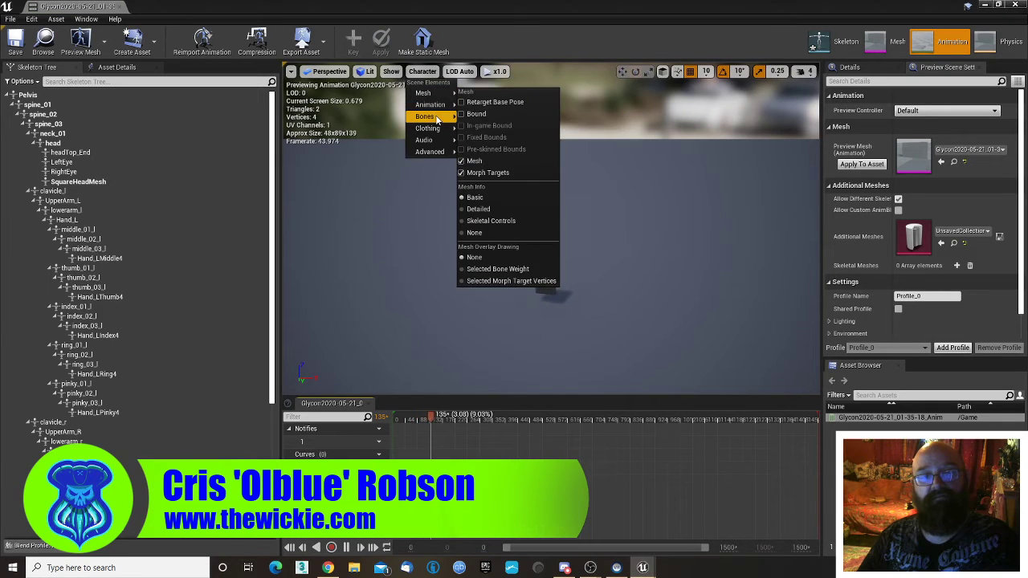
pyautogui.click(485, 162)
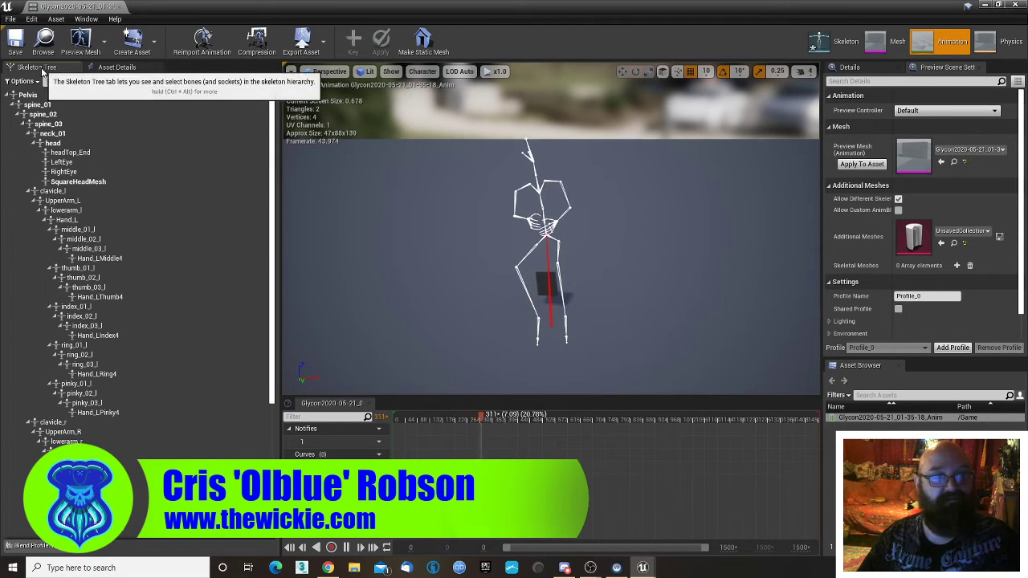
pyautogui.click(22, 82)
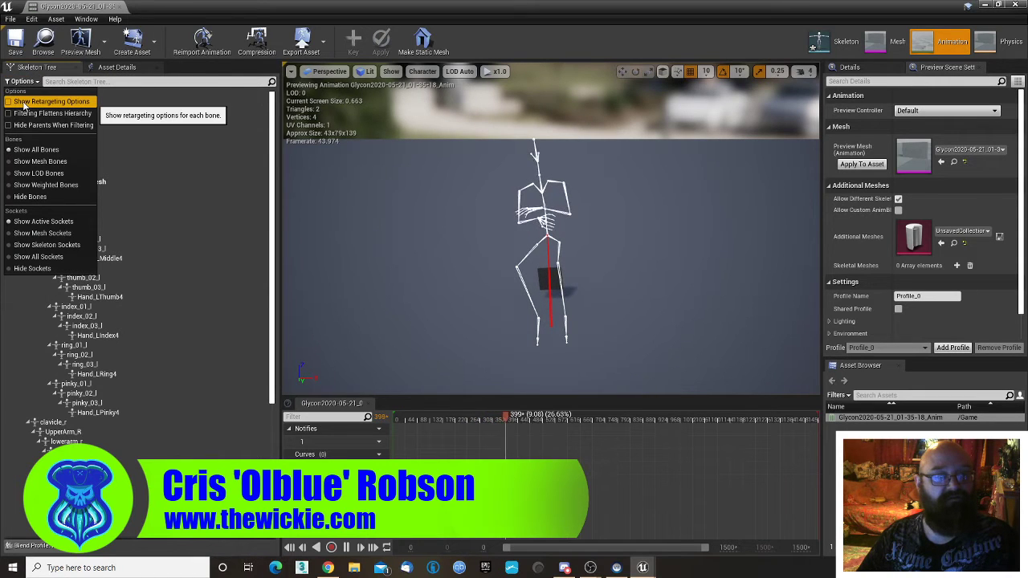
pyautogui.click(25, 102)
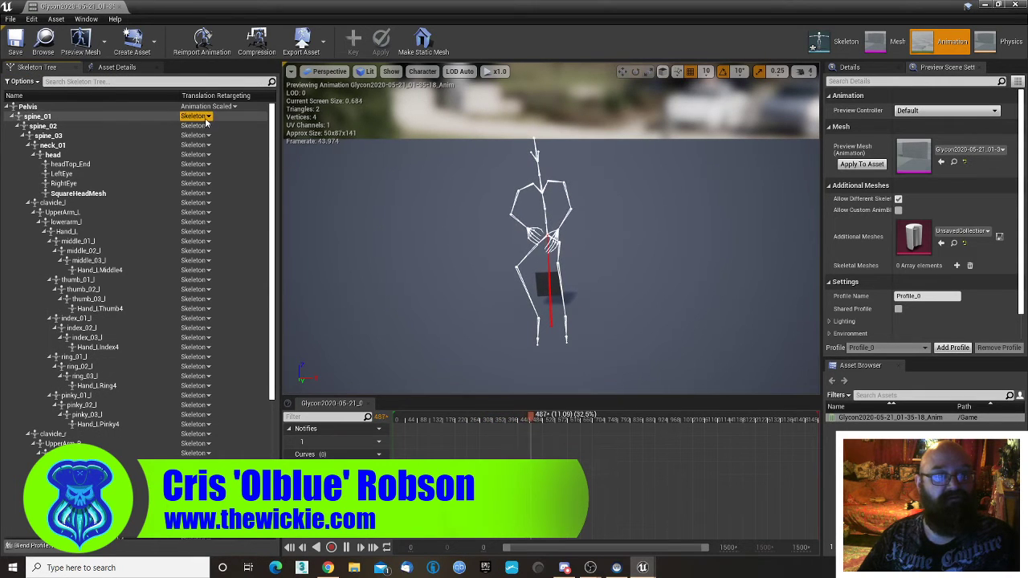
# - Recursively set translation retargeting to Animation Scaled from Pelvis, save, and close
pyautogui.click(93, 106)
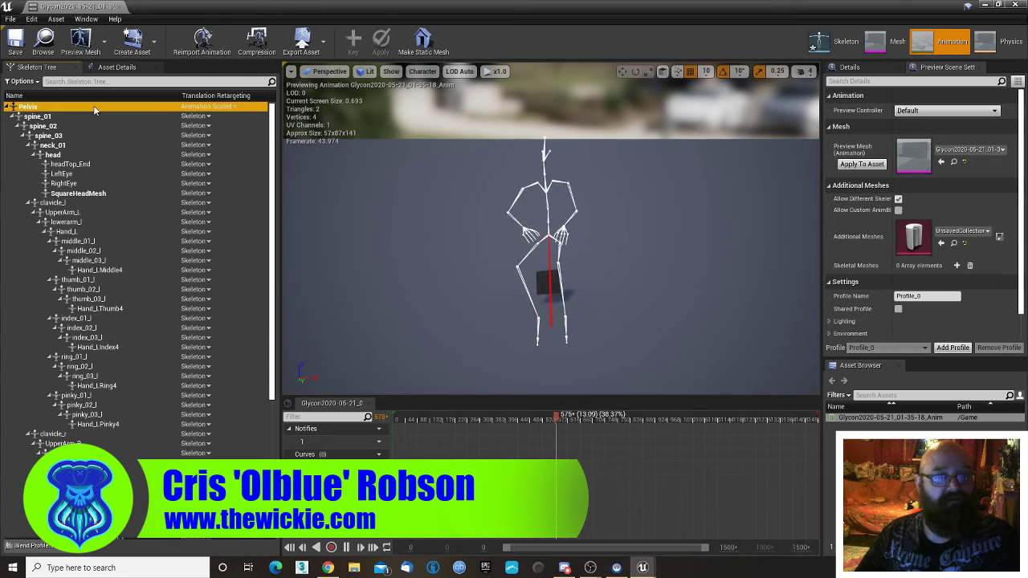
pyautogui.rightClick(93, 105)
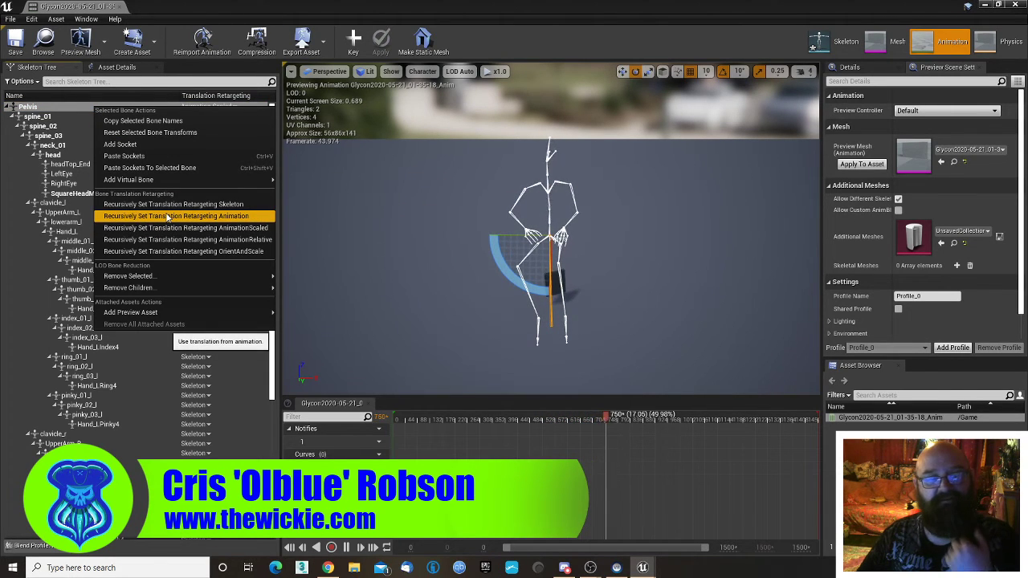
pyautogui.click(166, 227)
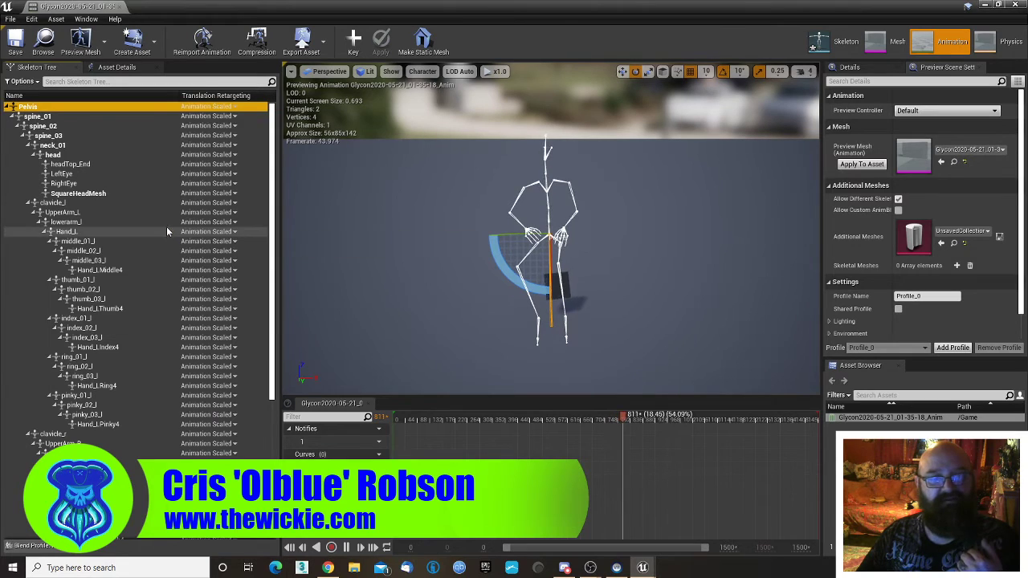
pyautogui.click(200, 108)
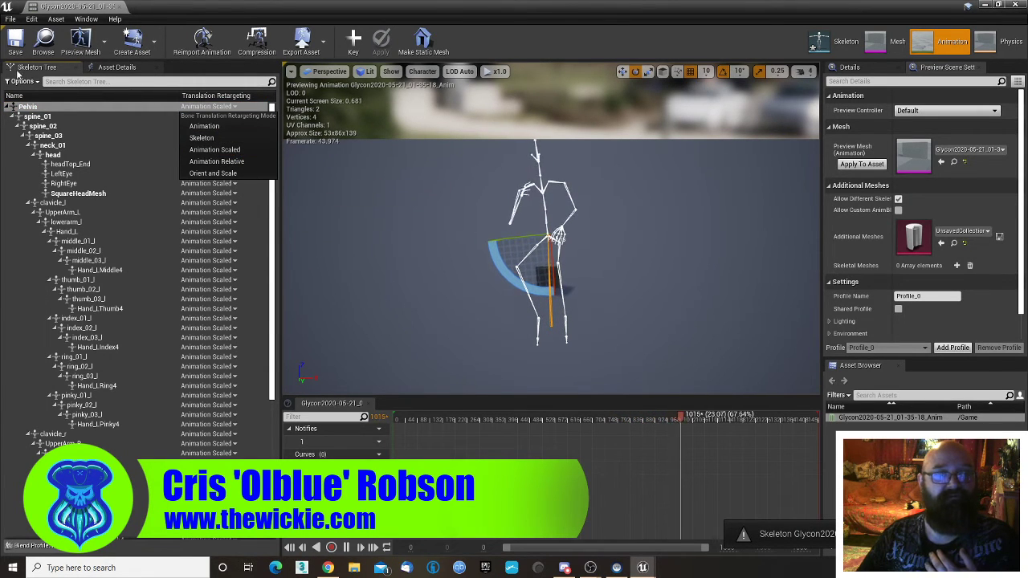
pyautogui.click(18, 45)
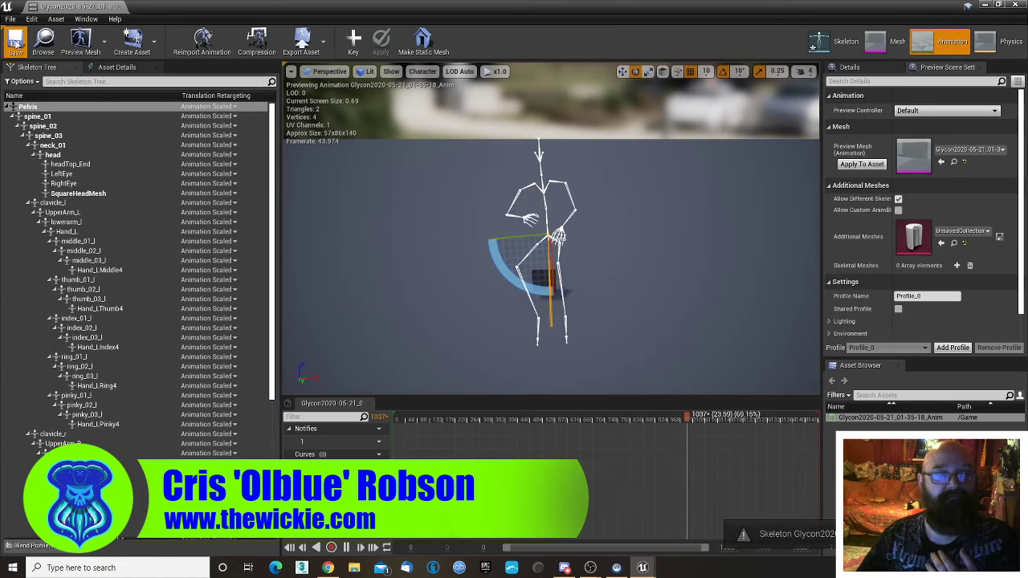
pyautogui.click(118, 7)
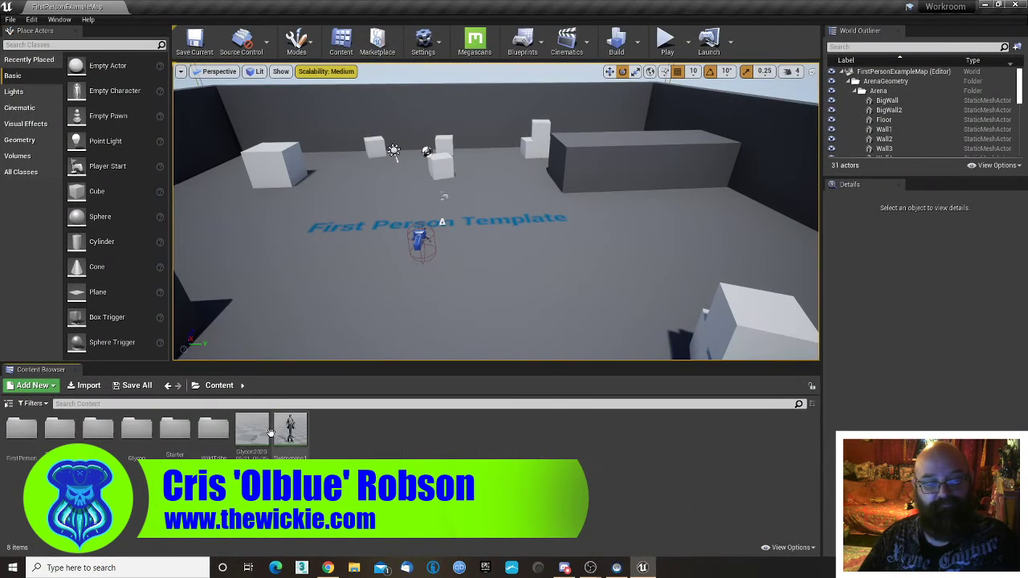
# - Duplicate the Glycon animation with Duplicate Anim Assets and Retarget, targeting SK_UE_SkeletonMKT
pyautogui.rightClick(269, 432)
pyautogui.moveTo(332, 109)
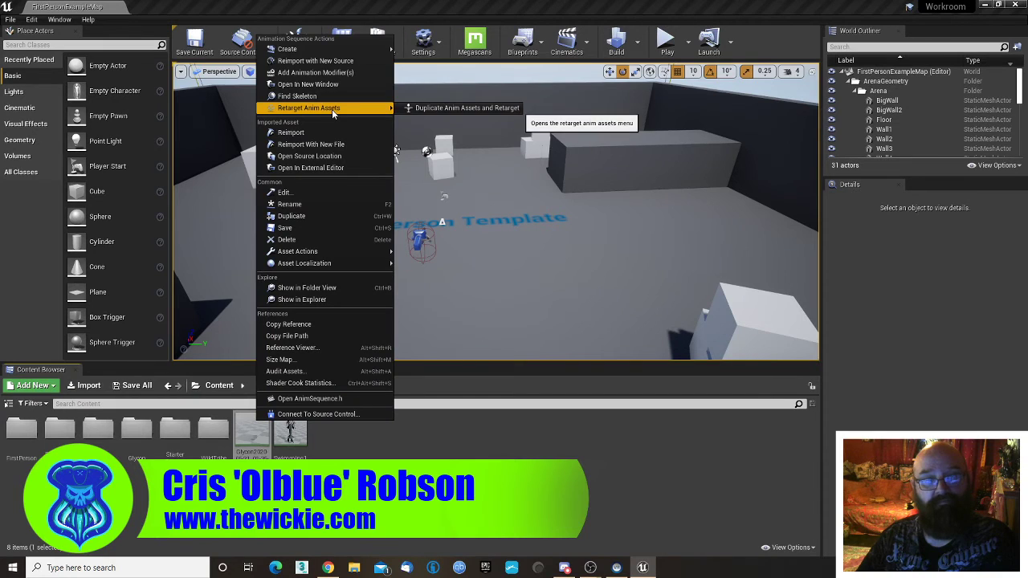
pyautogui.click(420, 103)
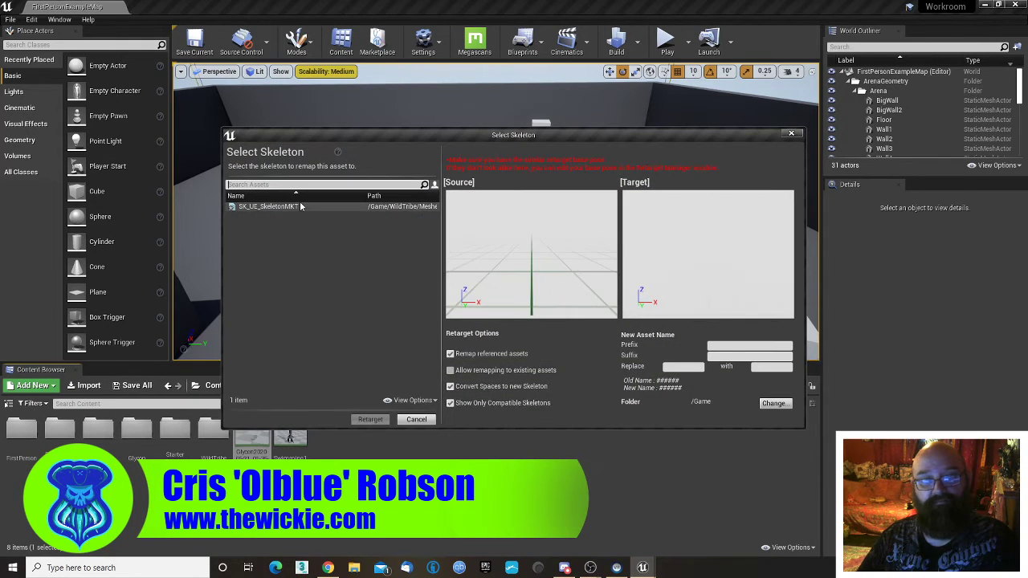
pyautogui.click(301, 207)
pyautogui.click(371, 420)
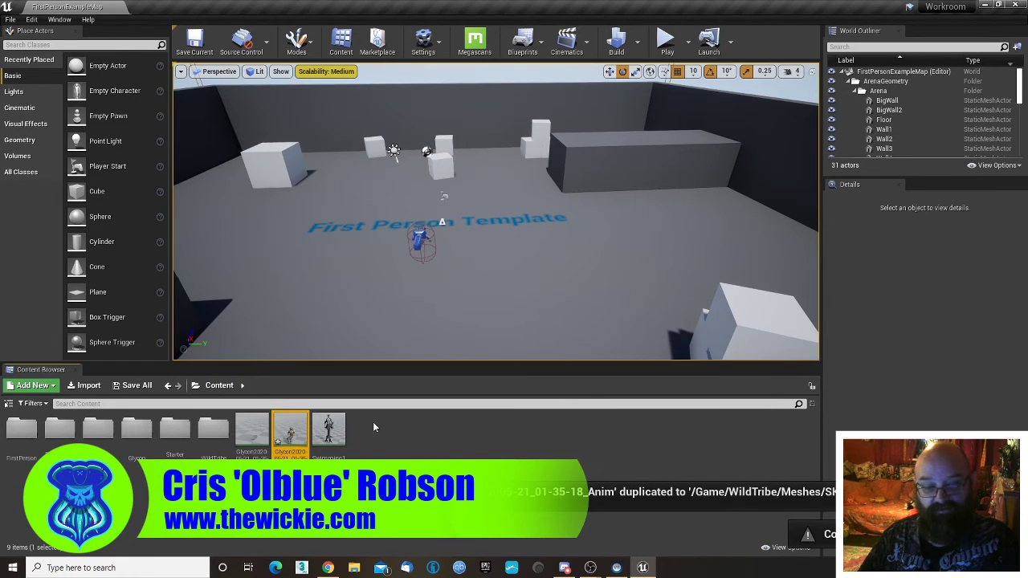
# - Open the newly retargeted animation and hide the bone drawing in the preview
pyautogui.doubleClick(288, 449)
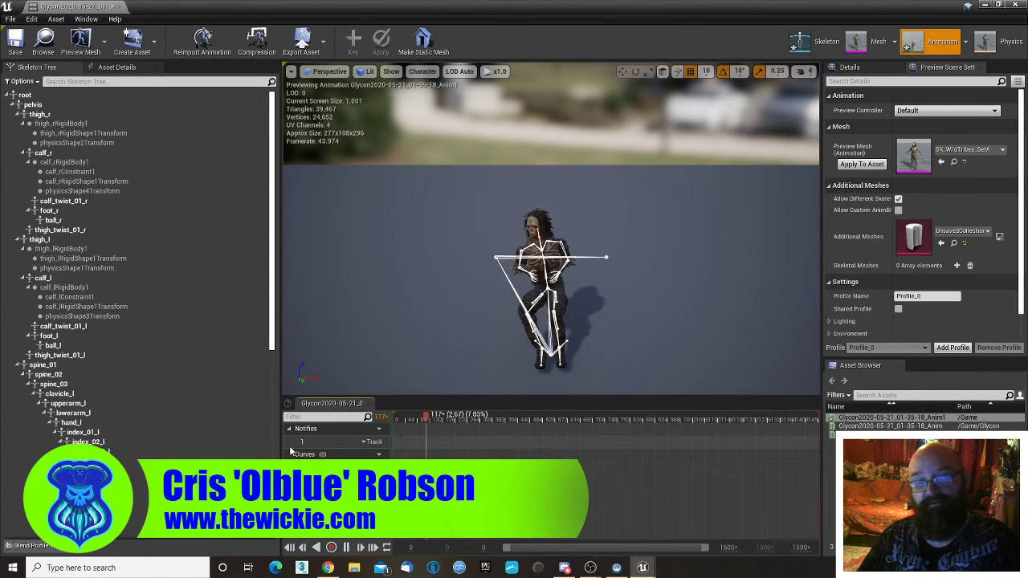
pyautogui.click(425, 72)
pyautogui.moveTo(433, 128)
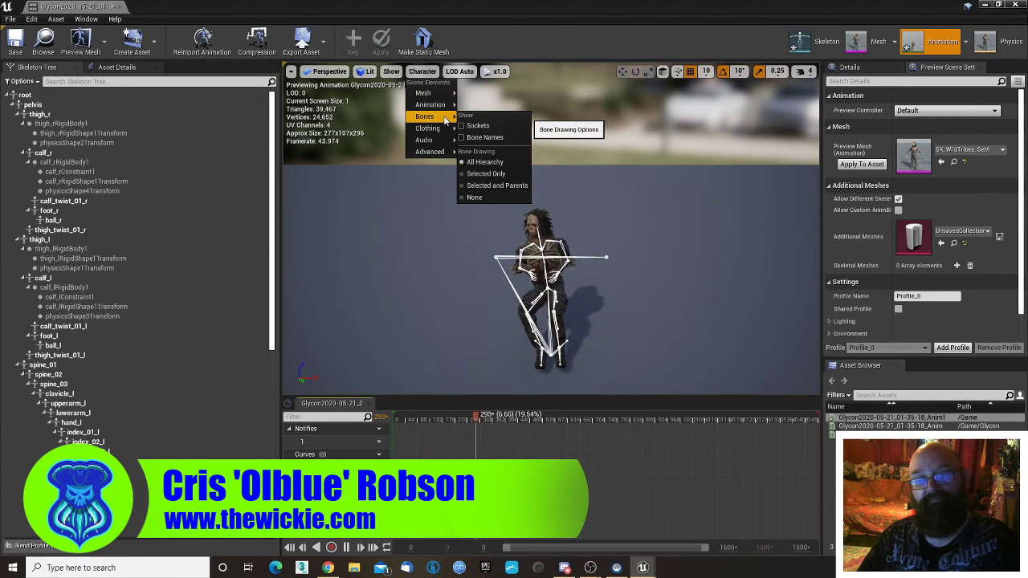
pyautogui.click(473, 198)
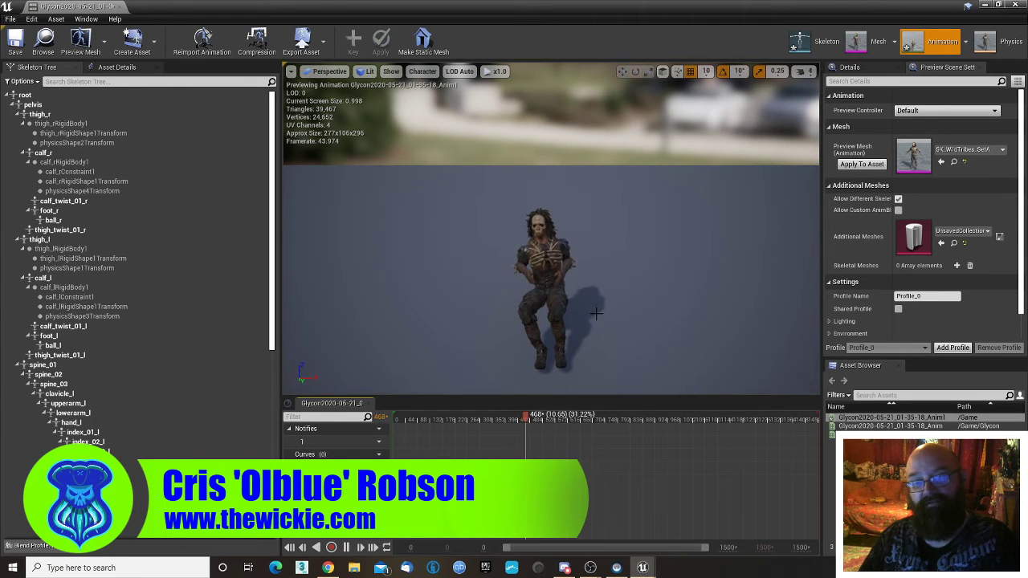
# - Inspect the seated character from several angles, including below, then close the preview
pyautogui.keyDown('alt'); pyautogui.moveTo(641, 312); pyautogui.dragTo(534, 333); pyautogui.keyUp('alt')
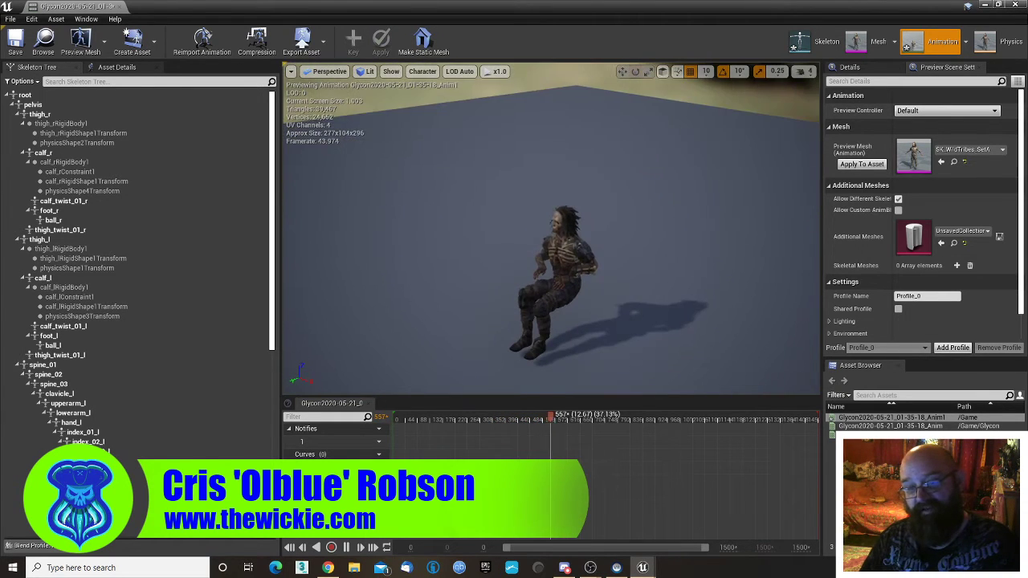
pyautogui.scroll(4, 642, 311)
pyautogui.keyDown('alt'); pyautogui.moveTo(642, 312); pyautogui.dragTo(389, 267); pyautogui.keyUp('alt')
pyautogui.scroll(-5, 639, 342)
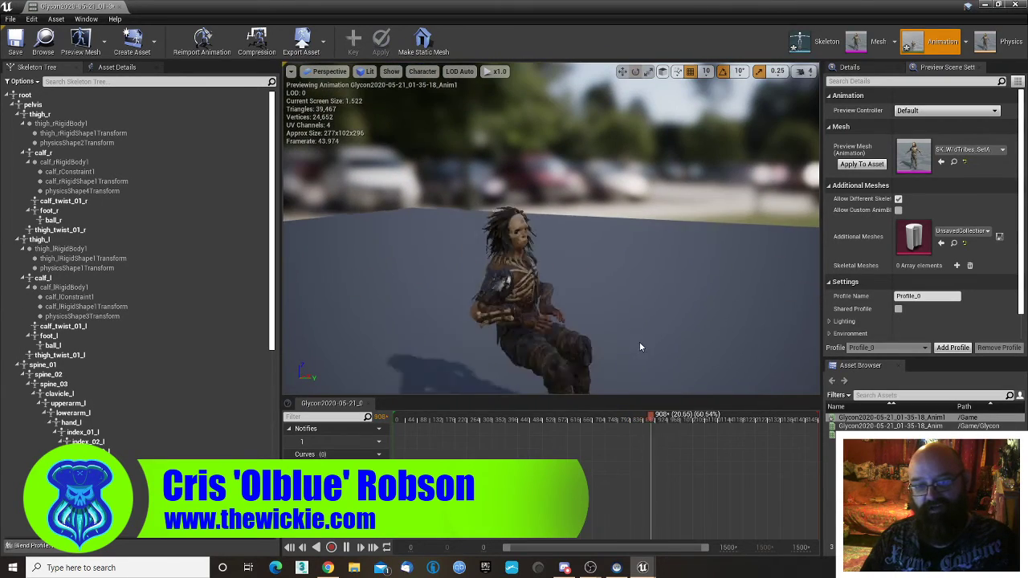
pyautogui.keyDown('alt'); pyautogui.moveTo(638, 346); pyautogui.dragTo(374, 317); pyautogui.keyUp('alt')
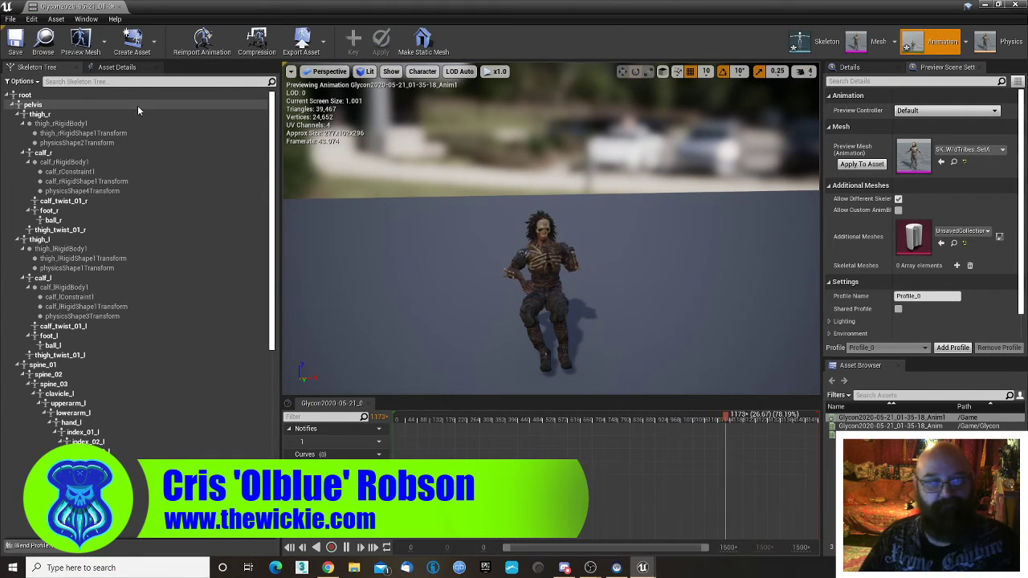
pyautogui.click(110, 6)
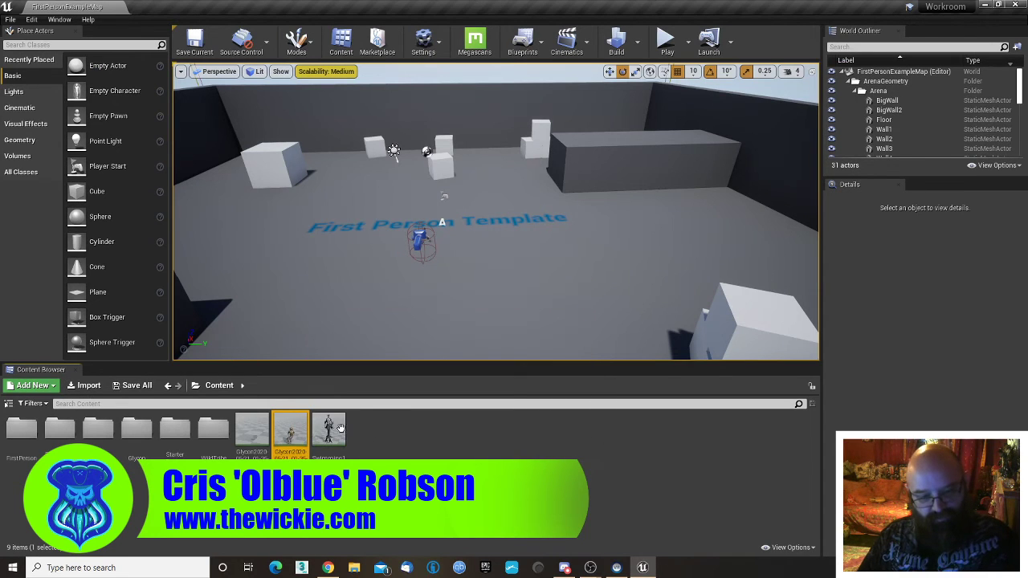
# - Open the original Glycon animation and show each bone's translation retargeting mode
pyautogui.click(251, 430)
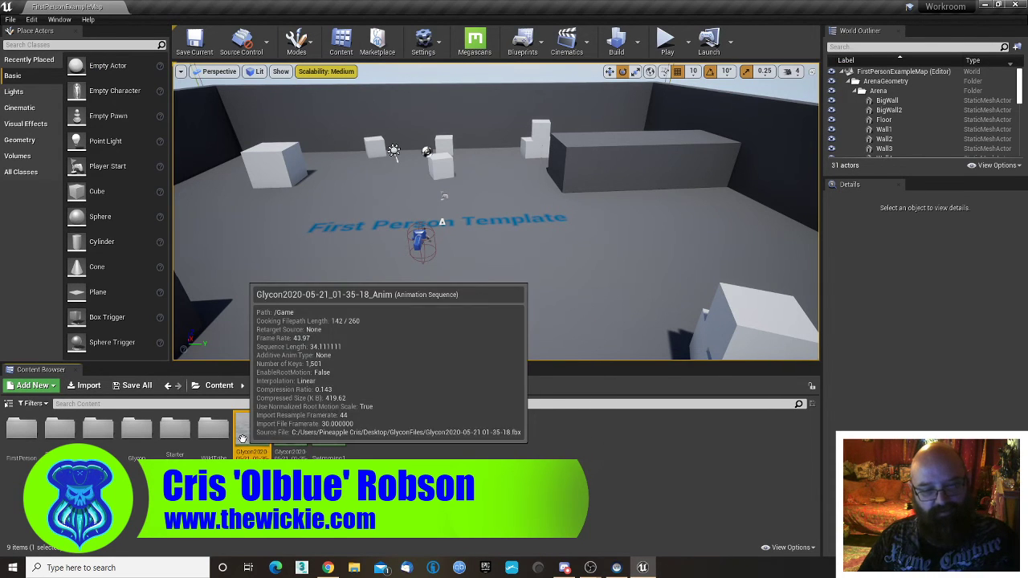
pyautogui.doubleClick(303, 431)
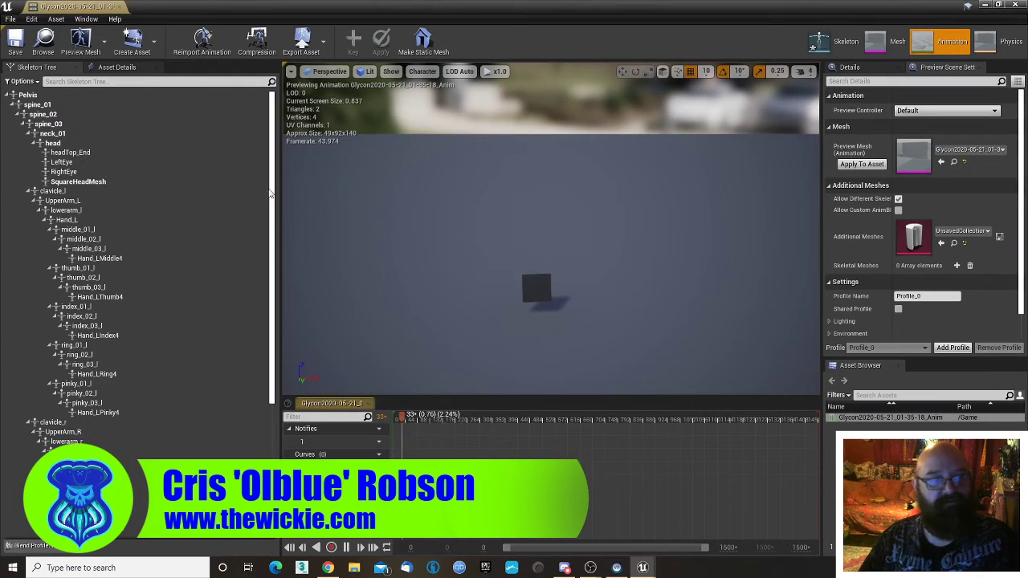
pyautogui.rightClick(23, 97)
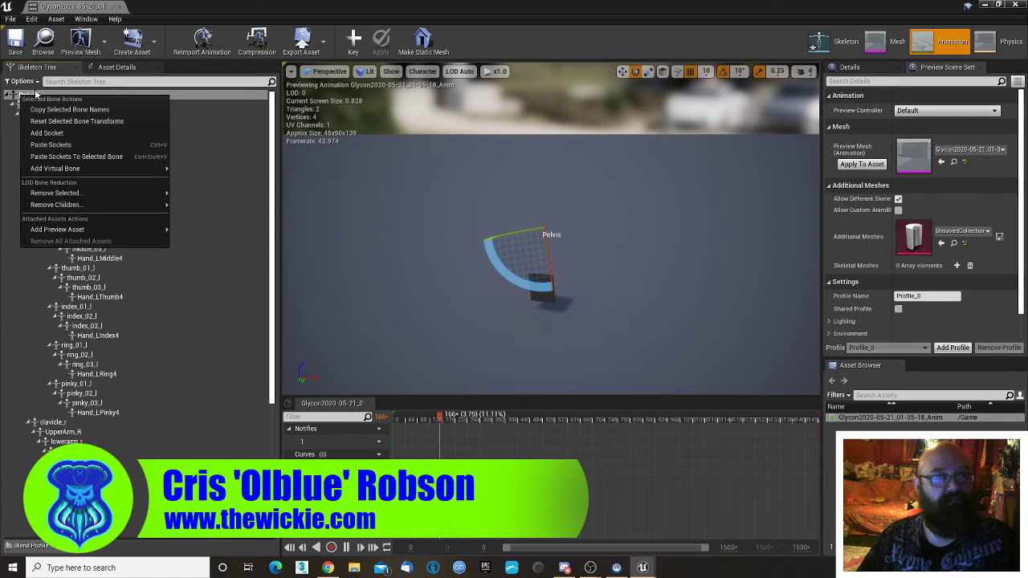
pyautogui.click(30, 84)
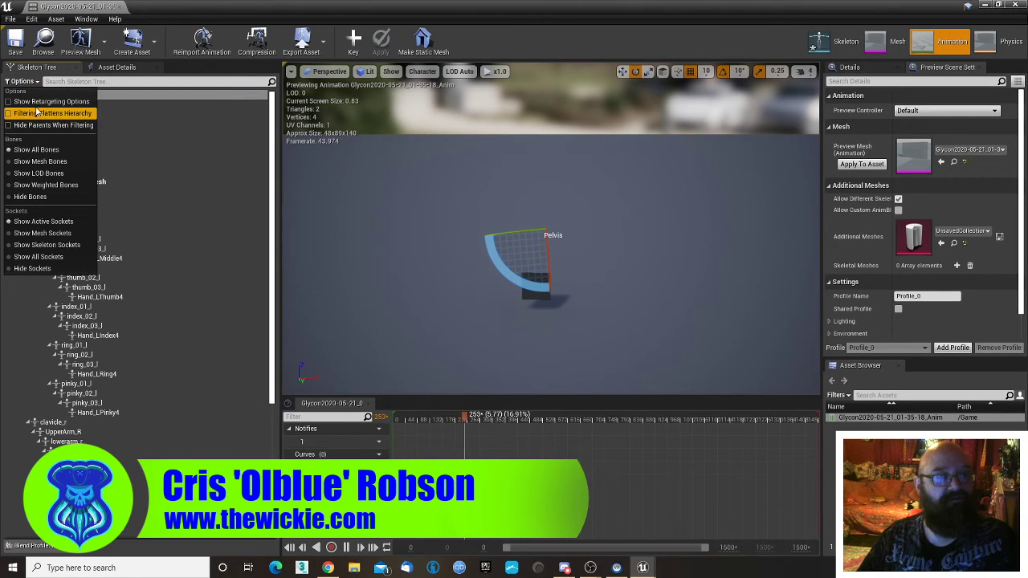
pyautogui.click(36, 102)
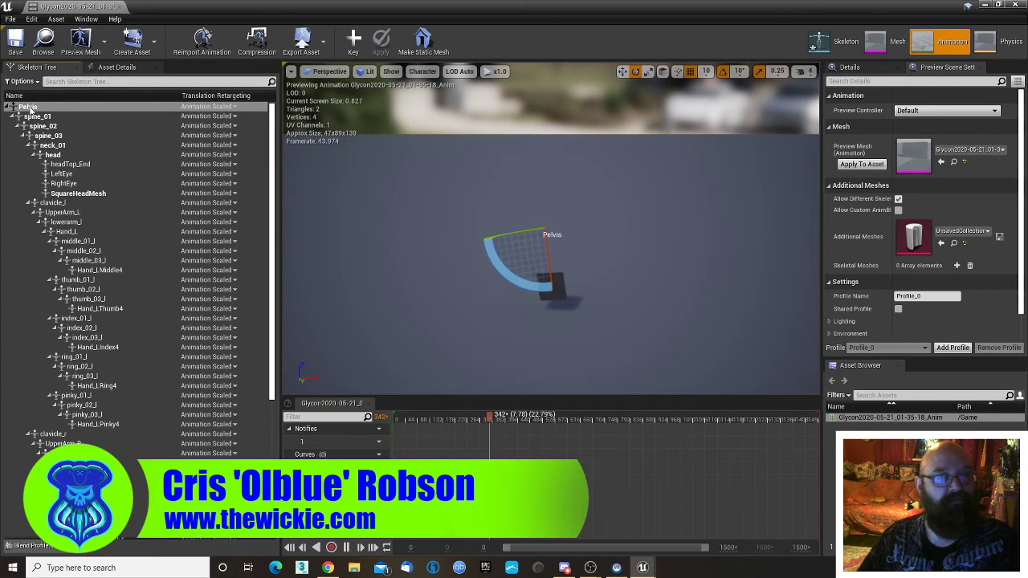
# - Recursively set every bone's translation retargeting to Skeleton from the Pelvis bone
pyautogui.click(29, 108)
pyautogui.rightClick(29, 110)
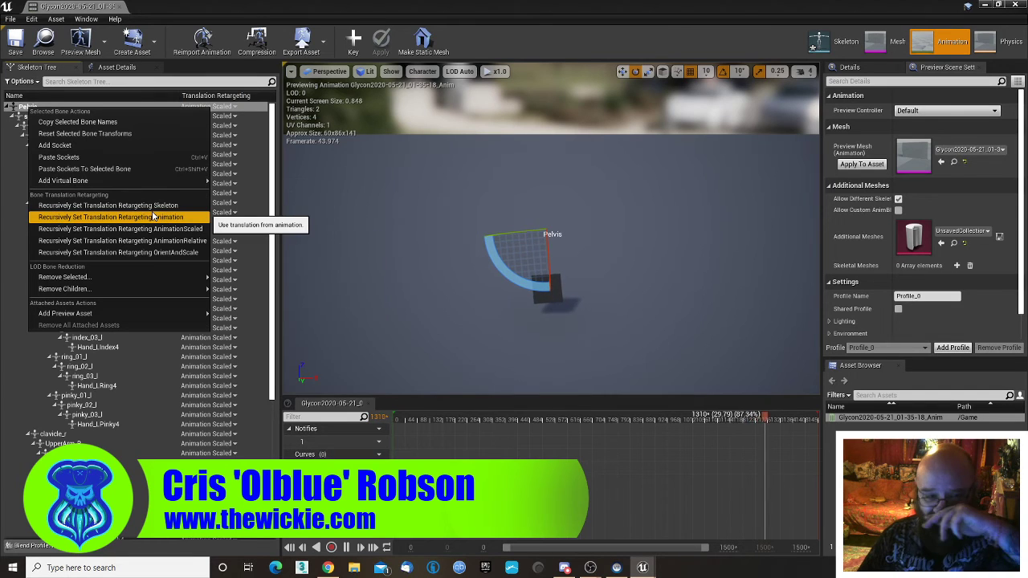
pyautogui.click(159, 240)
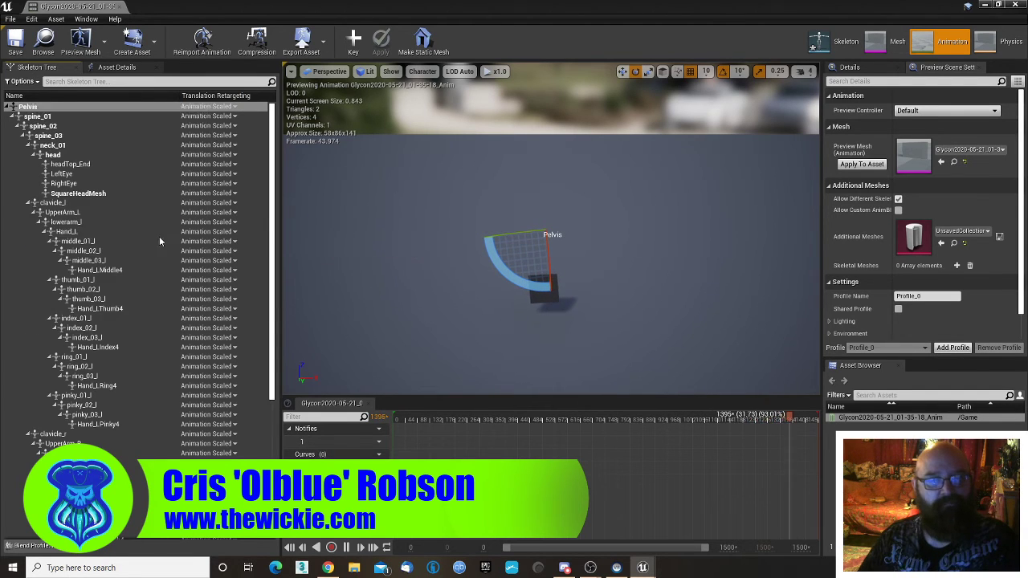
pyautogui.click(211, 107)
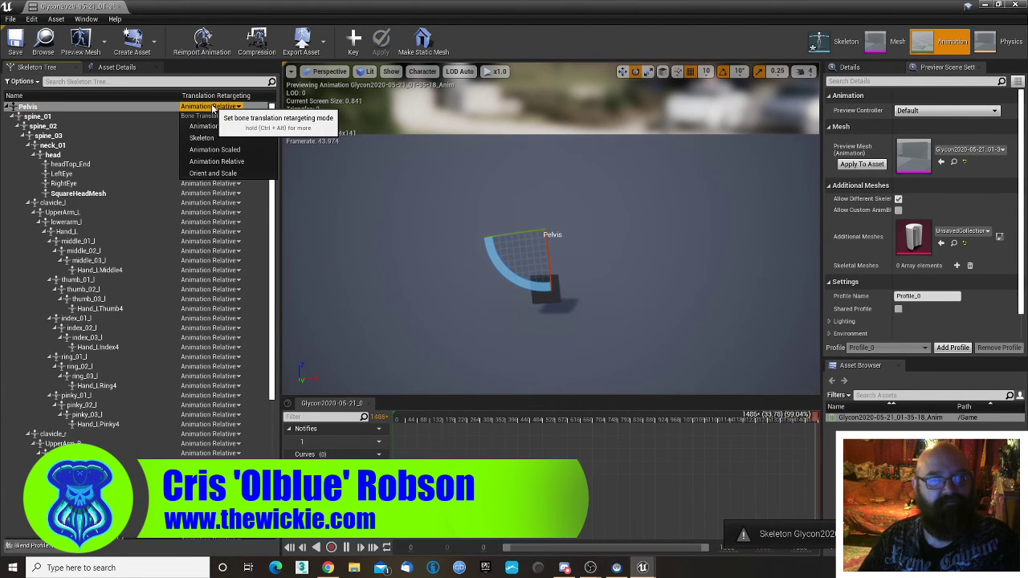
pyautogui.rightClick(212, 107)
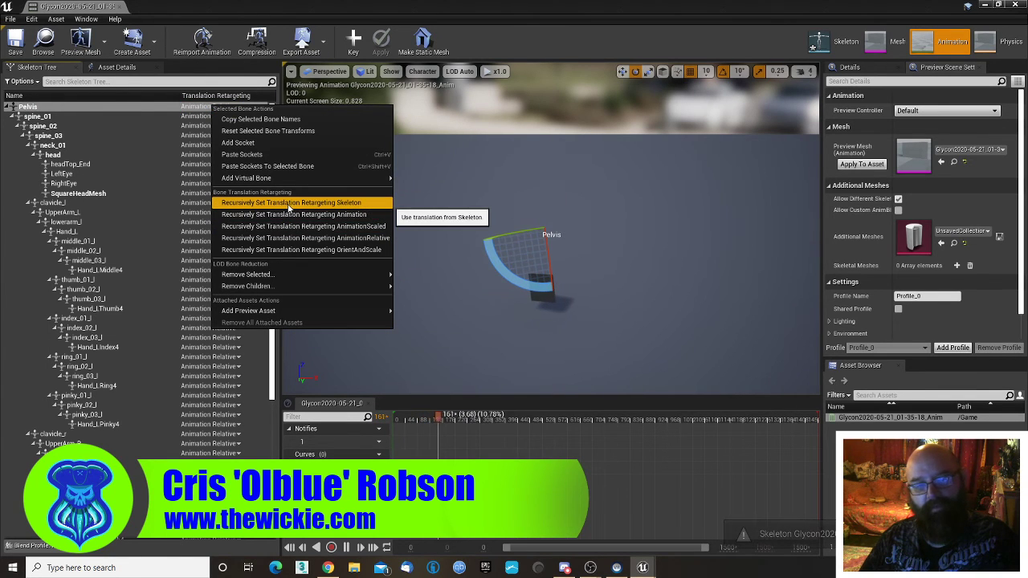
pyautogui.click(289, 204)
# - Set Pelvis translation retargeting to Animation Scaled, save, and close the editor
pyautogui.click(196, 107)
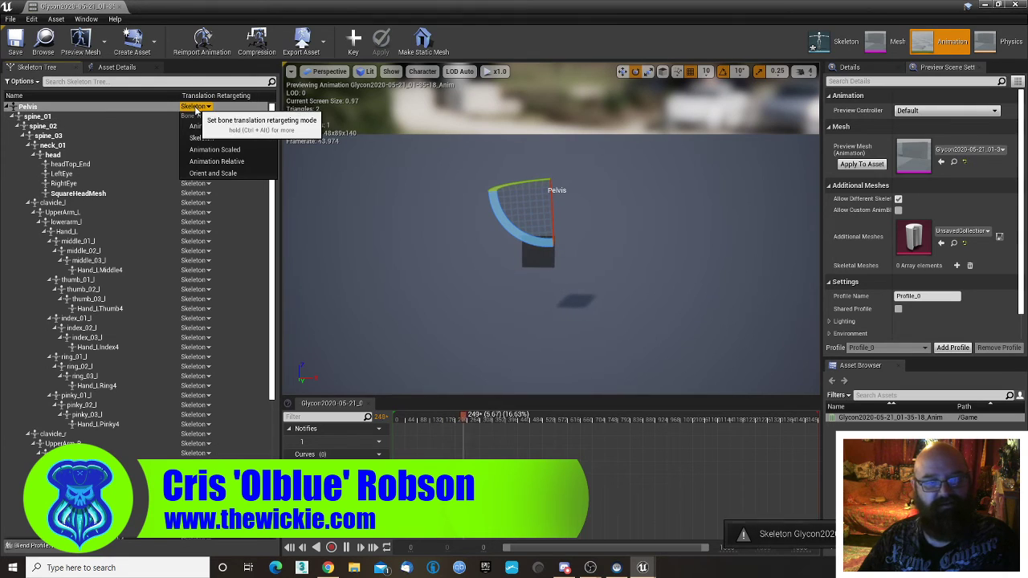
pyautogui.click(215, 150)
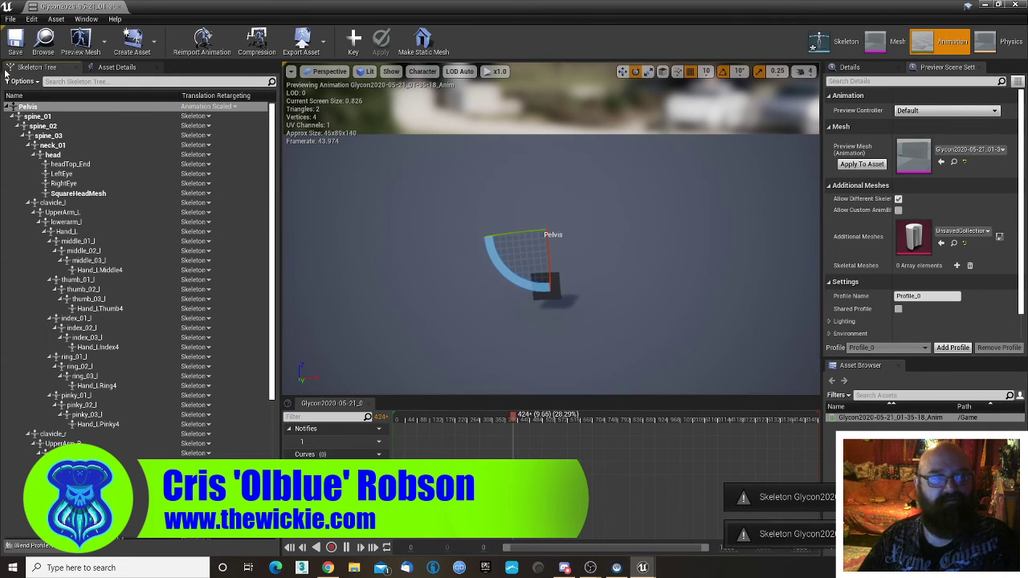
pyautogui.click(16, 42)
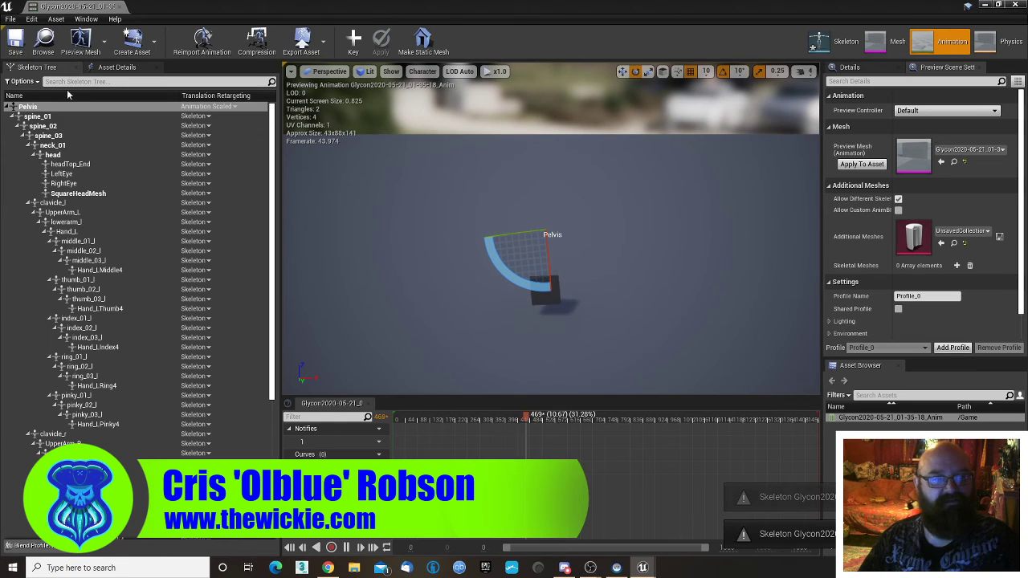
pyautogui.click(119, 6)
# - Create Glycon2020-05-21_01-35-18_Anim2 retargeted onto SK_UE_SkeletonMKT and open it
pyautogui.rightClick(265, 439)
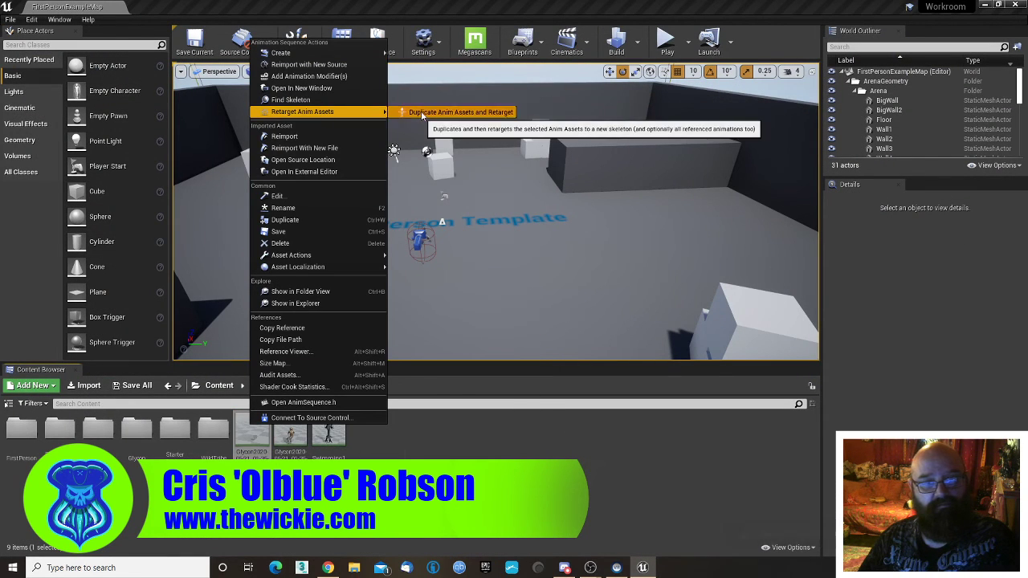
pyautogui.click(460, 112)
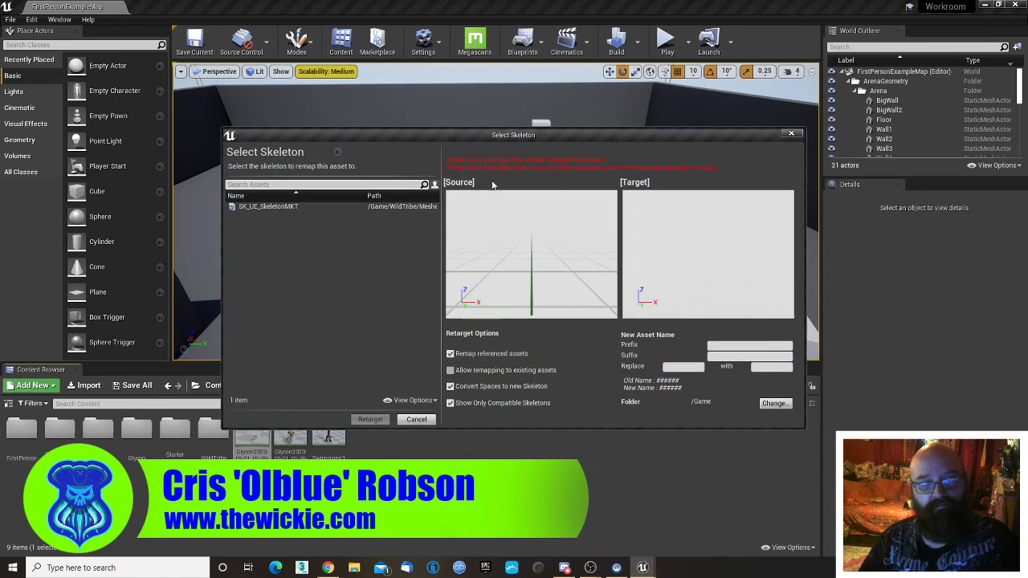
pyautogui.click(302, 207)
pyautogui.click(370, 420)
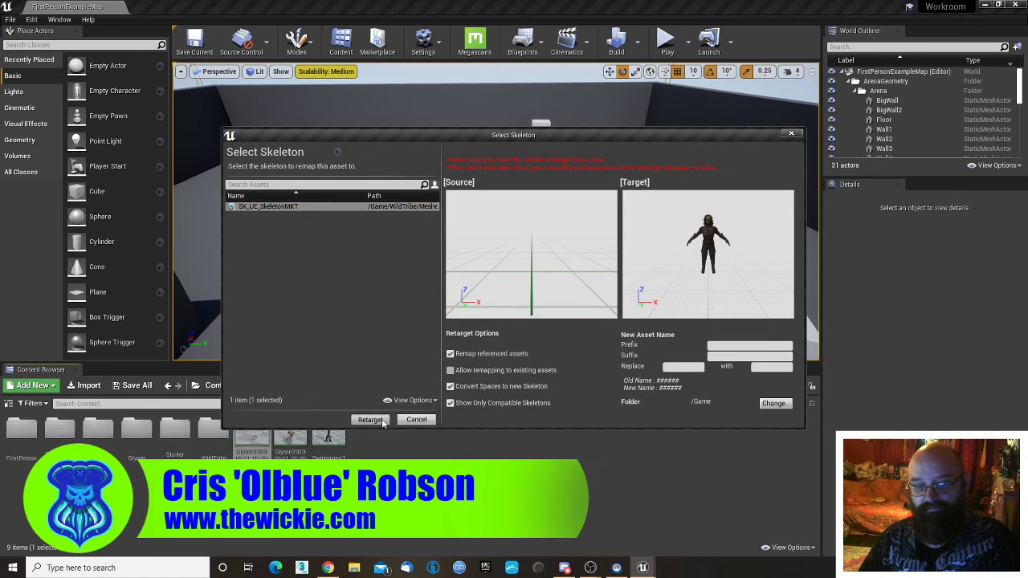
pyautogui.doubleClick(328, 430)
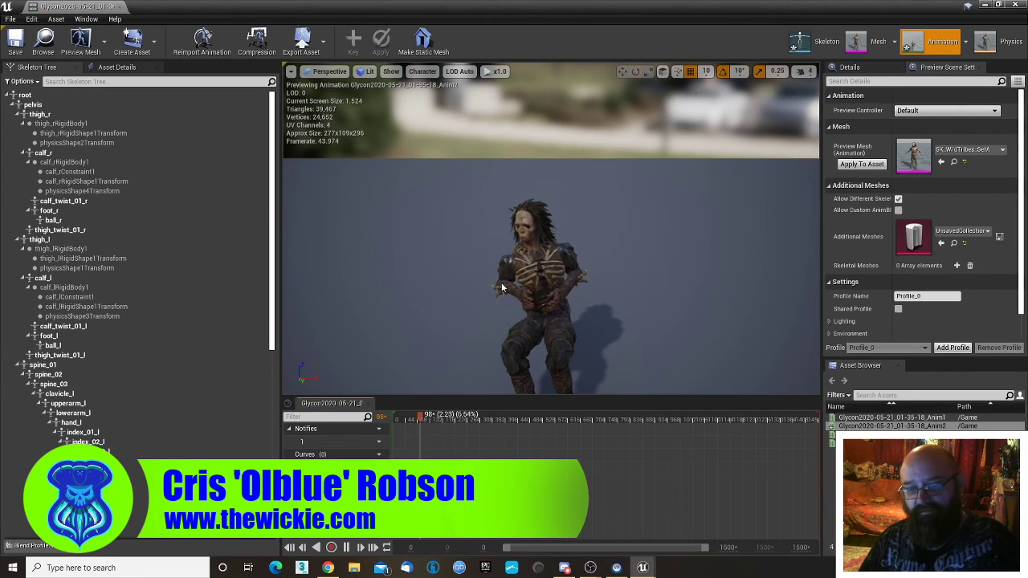
# - Inspect the thigh_twist_01_l and thigh_twist_01_r bones on the seated character playing Anim2, then close the editor
pyautogui.moveTo(494, 319)
pyautogui.keyDown('alt'); pyautogui.mouseDown()
pyautogui.moveTo(598, 269)
pyautogui.moveTo(522, 257)
pyautogui.moveTo(441, 281)
pyautogui.moveTo(414, 277)
pyautogui.moveTo(401, 225)
pyautogui.moveTo(478, 277)
pyautogui.moveTo(494, 309)
pyautogui.mouseUp(); pyautogui.keyUp('alt')
pyautogui.keyDown('alt'); pyautogui.moveTo(564, 243); pyautogui.dragTo(550, 277); pyautogui.keyUp('alt')
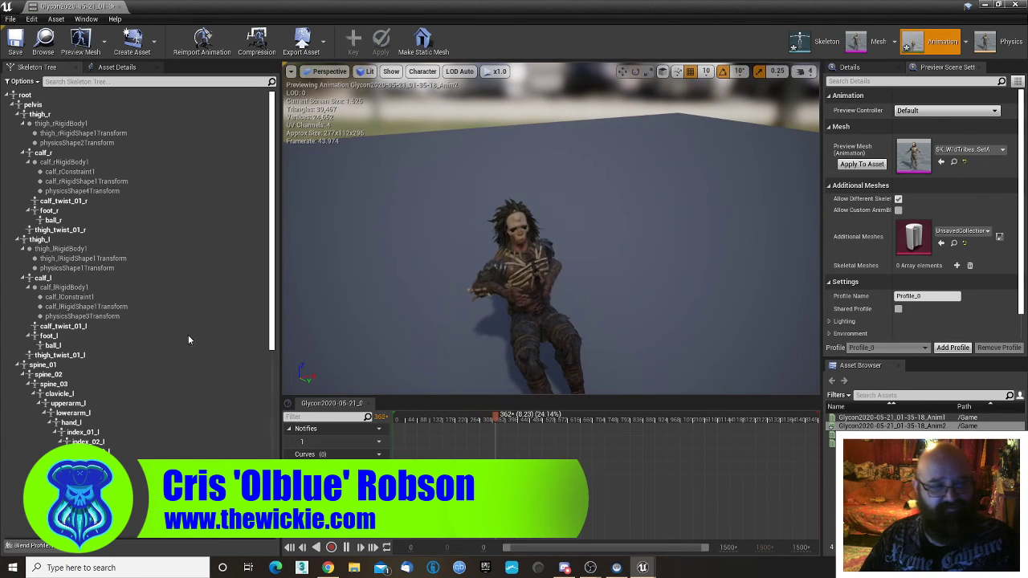
pyautogui.click(53, 356)
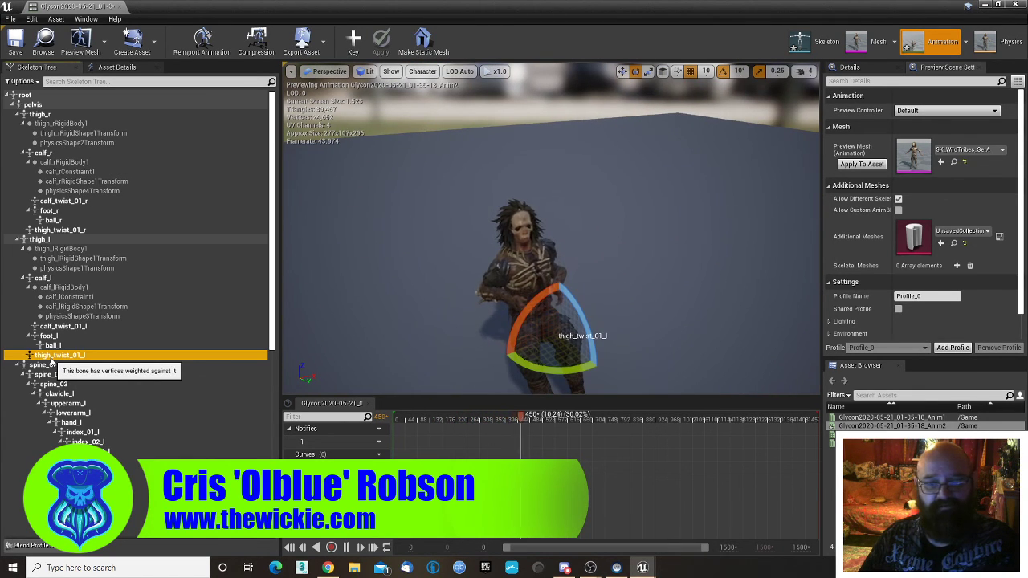
pyautogui.click(76, 231)
pyautogui.scroll(-5, 93, 235)
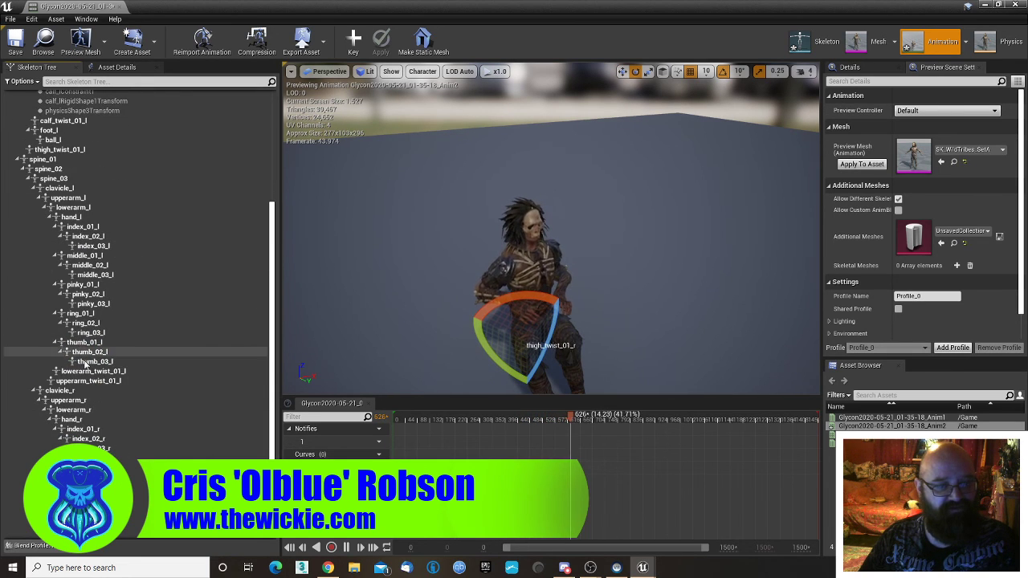
pyautogui.scroll(-4, 84, 364)
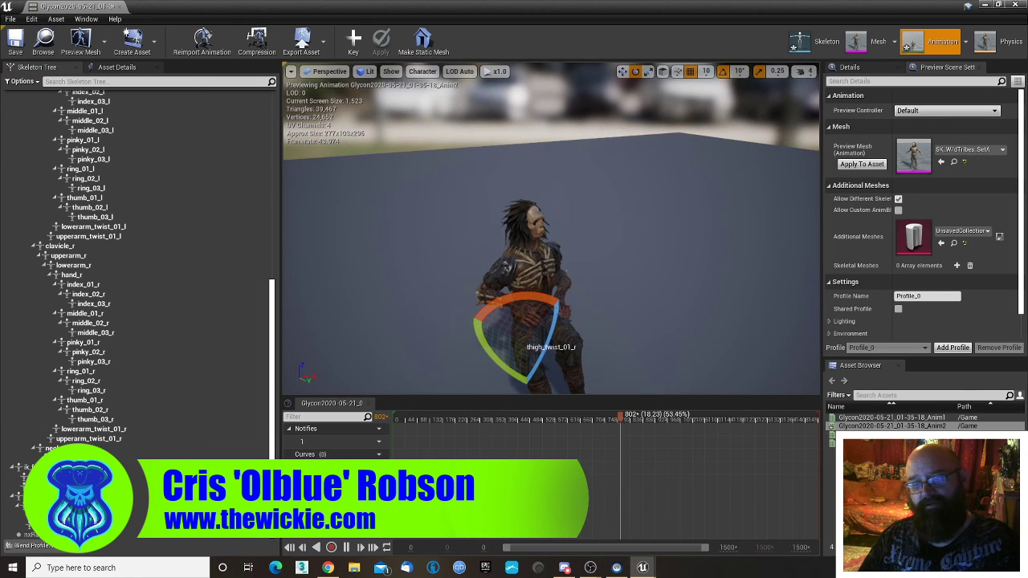
pyautogui.moveTo(490, 301); pyautogui.dragTo(289, 298, button='right')
pyautogui.press('w')
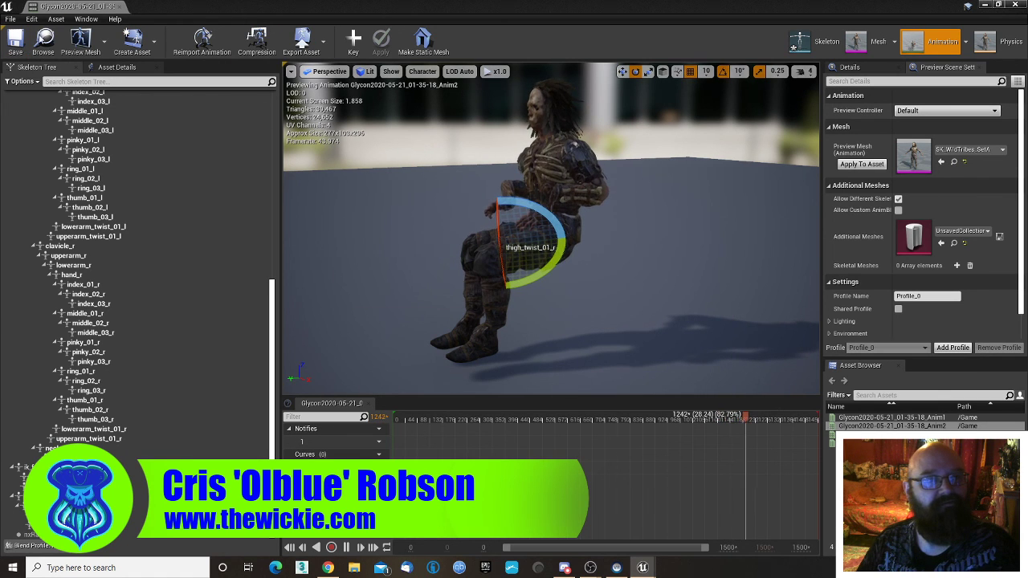
pyautogui.click(119, 7)
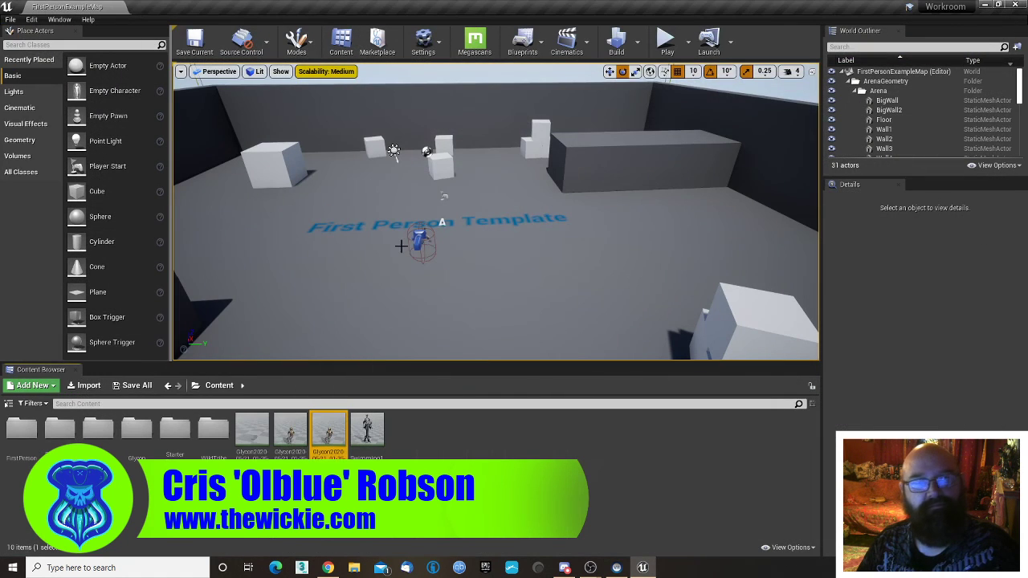